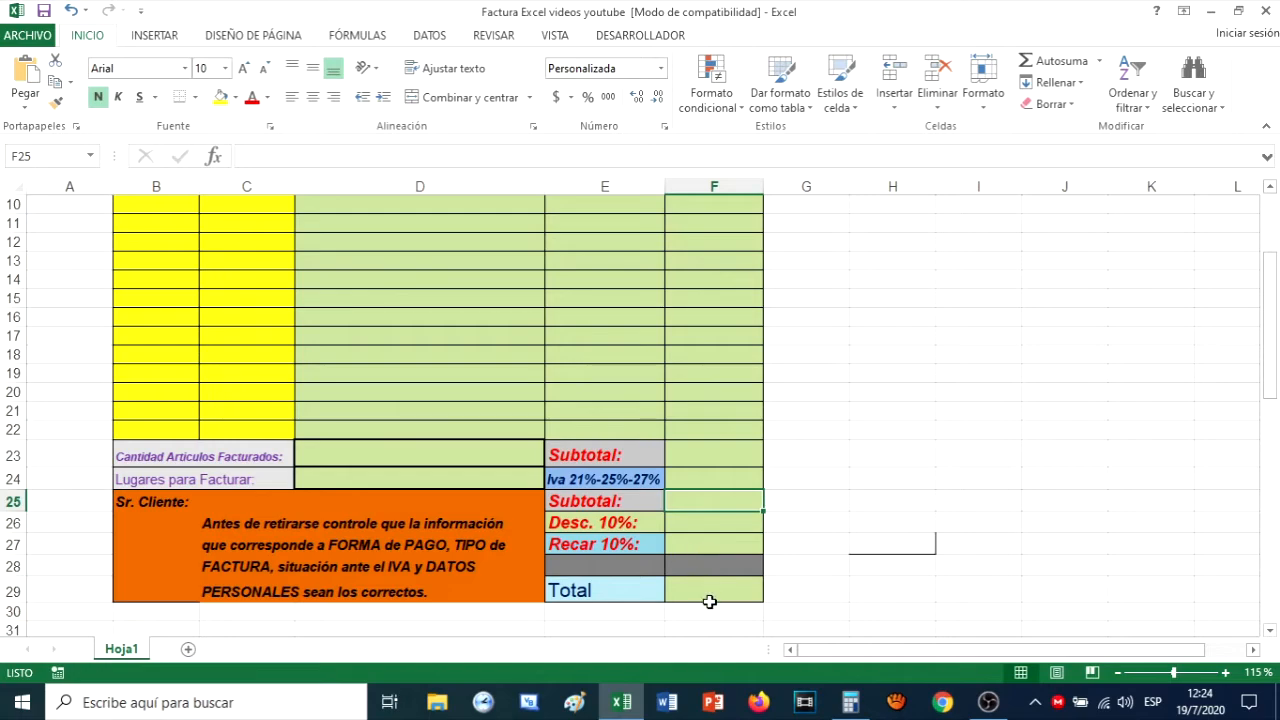
- Look over the invoice template and the Mercadería and Clientes tables below it
scroll(434, 394, up, 3)
scroll(486, 400, down, 8)
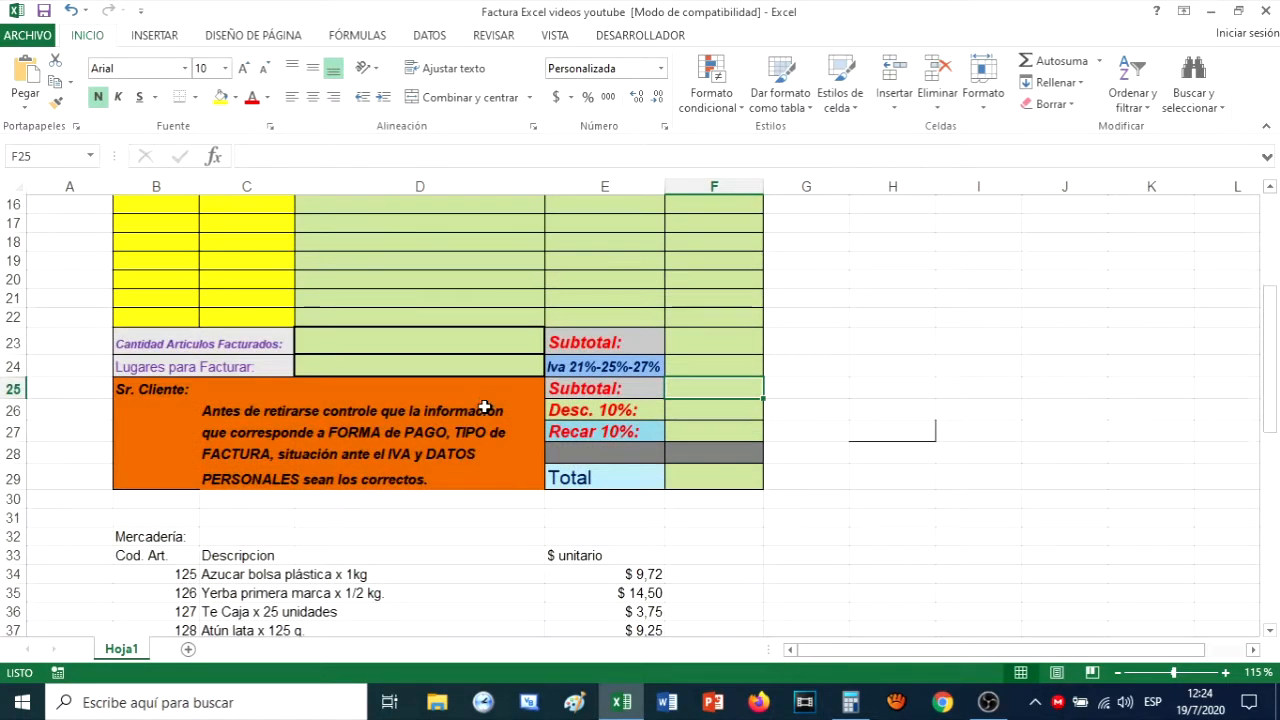
scroll(486, 398, down, 1)
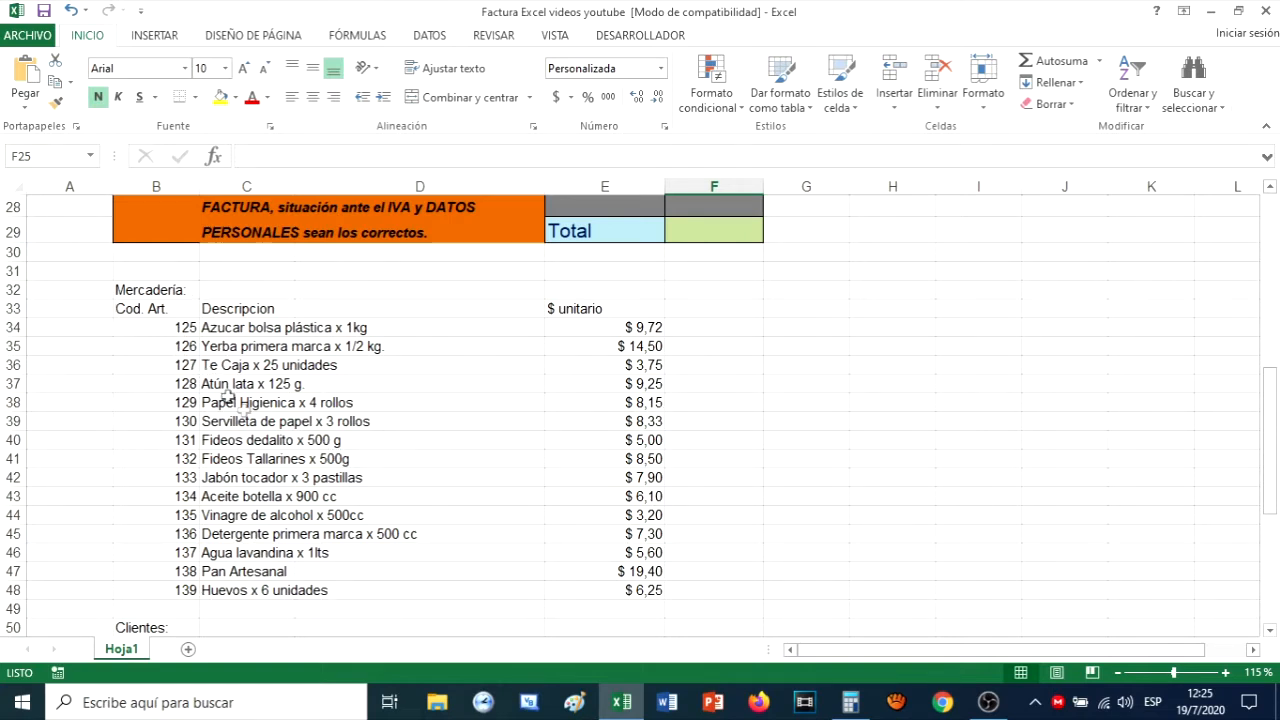
scroll(276, 495, down, 3)
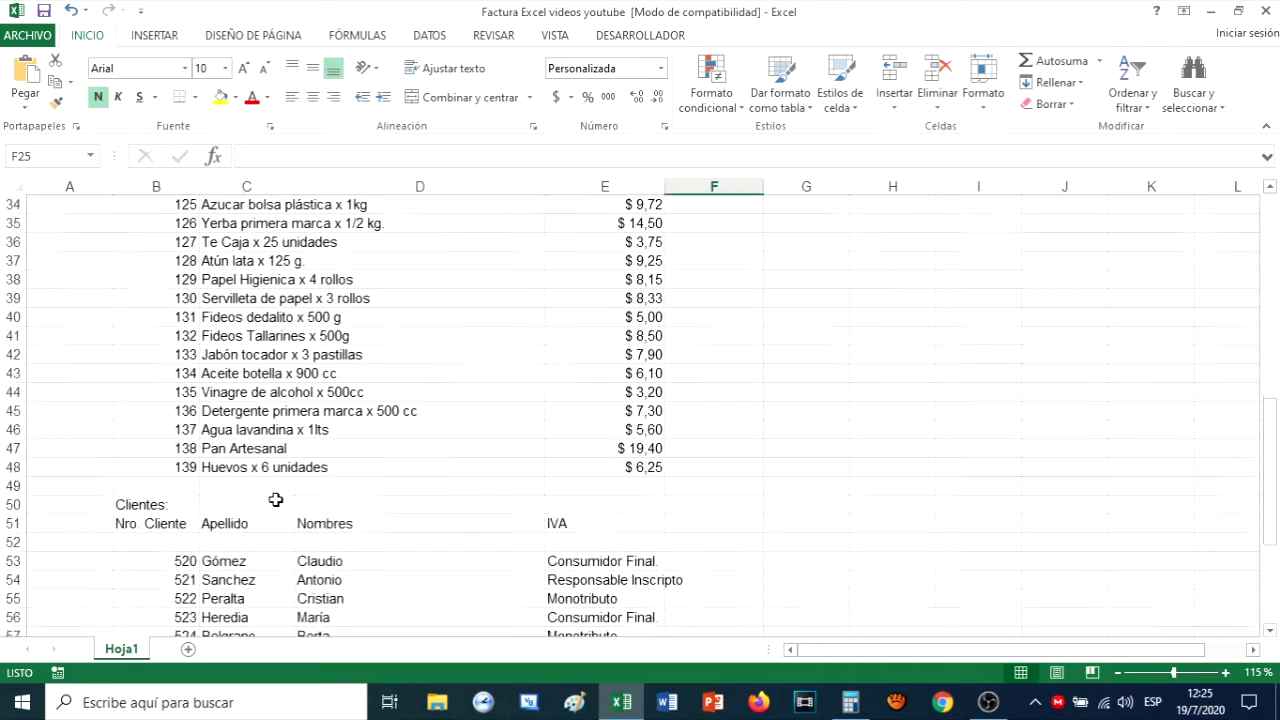
scroll(280, 487, down, 4)
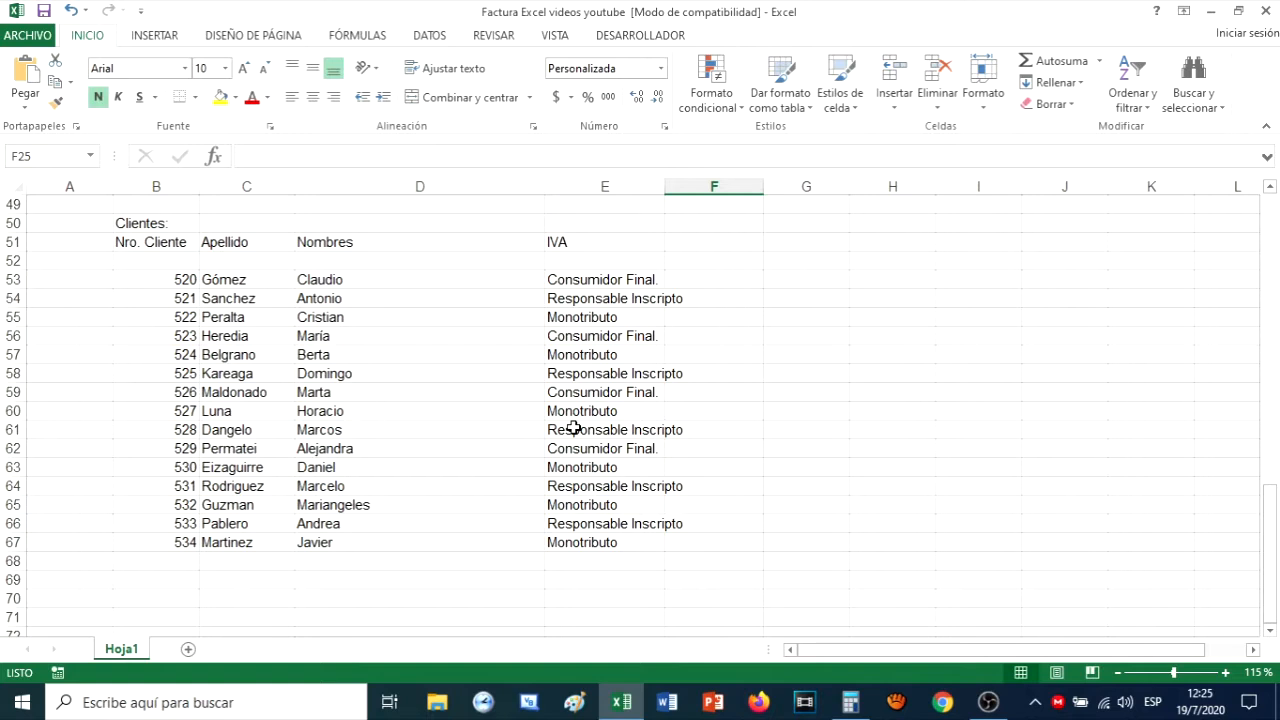
scroll(573, 428, up, 16)
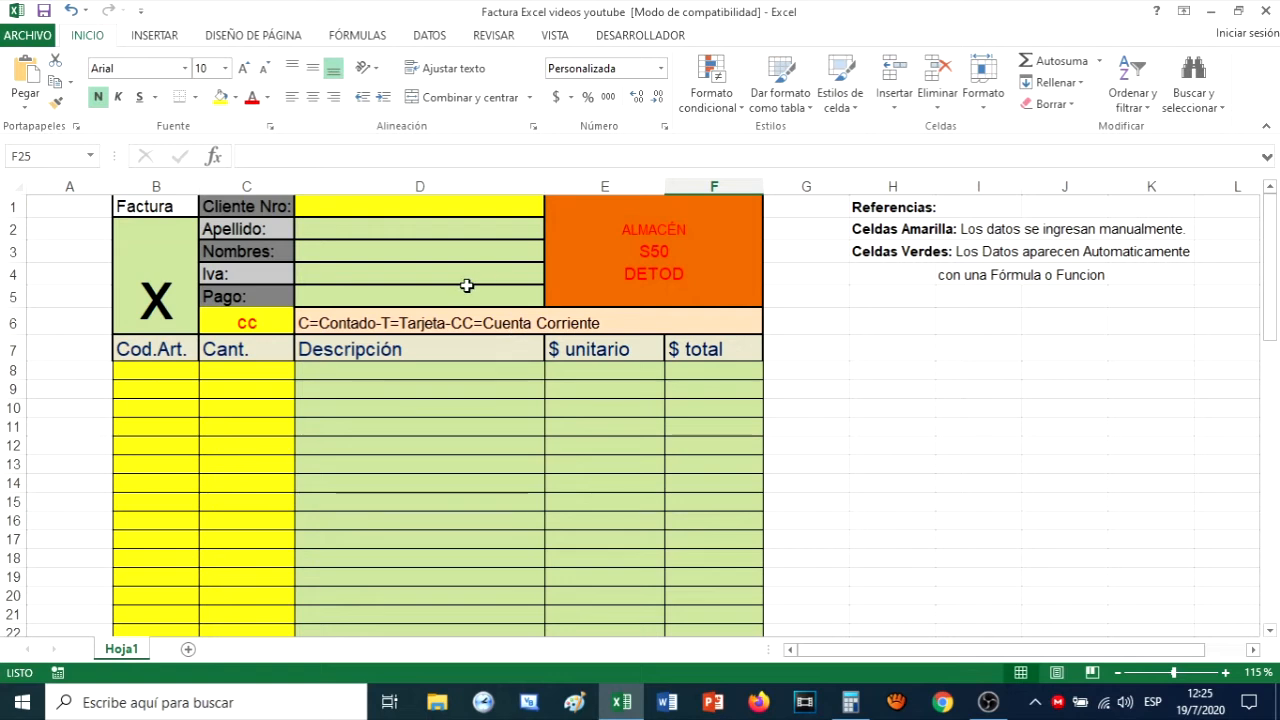
- Enter the client's number in the Cliente Nro cell D1 of the invoice header
click(356, 207)
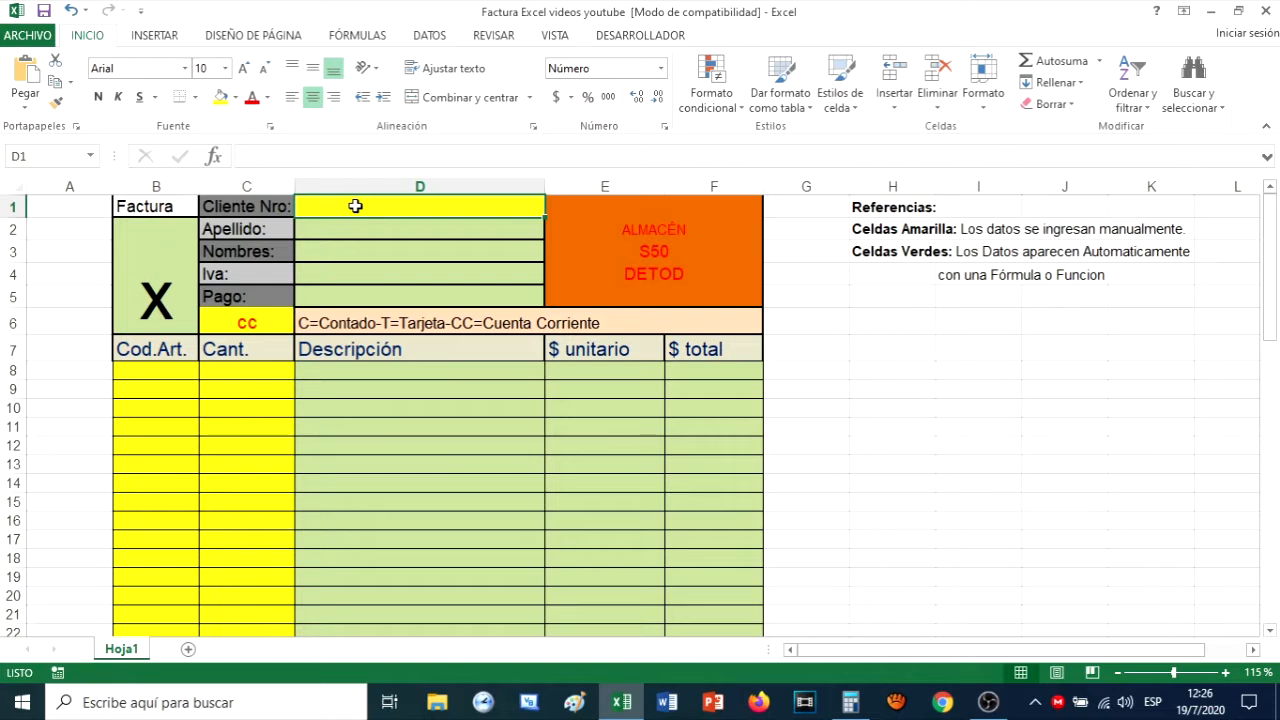
text(523)
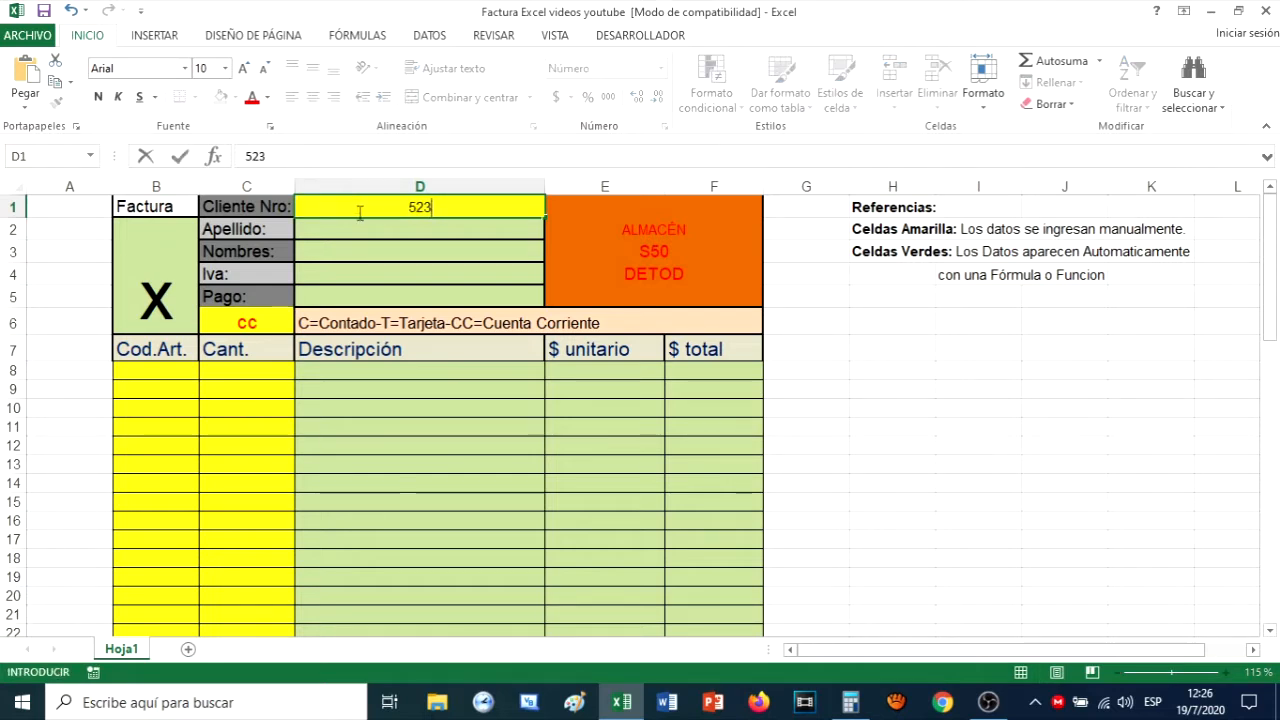
key(Return)
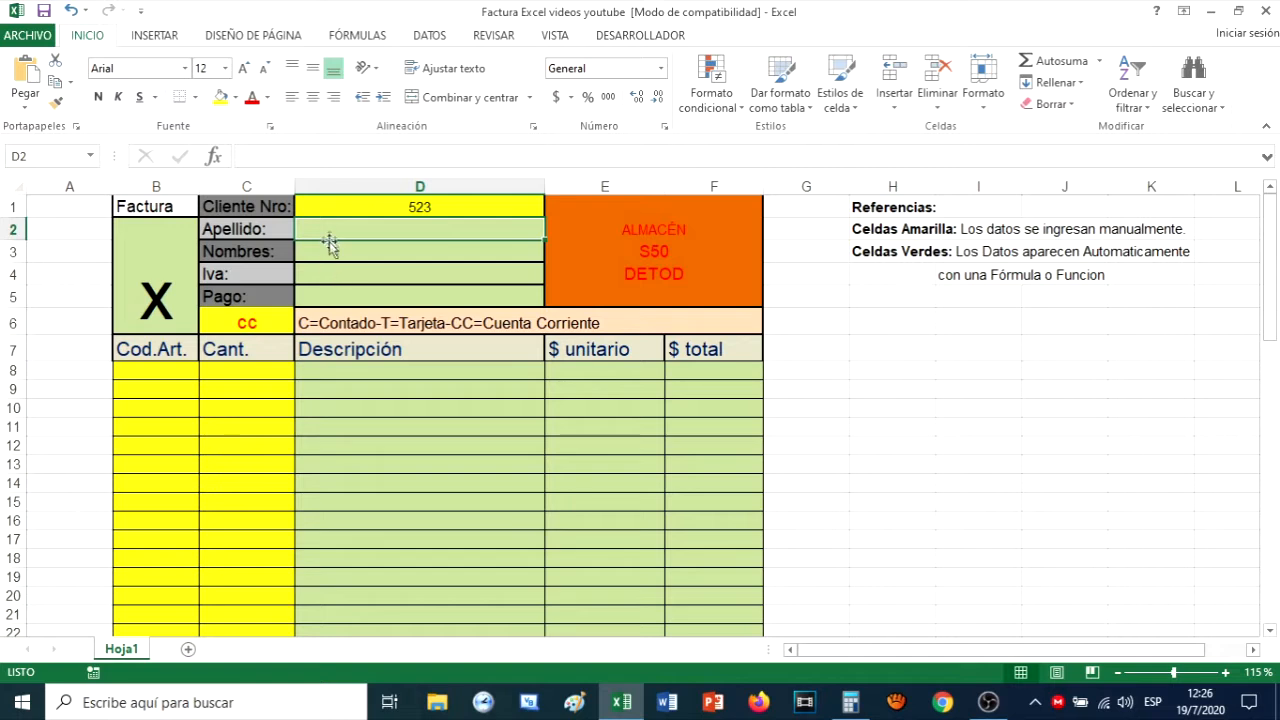
click(399, 207)
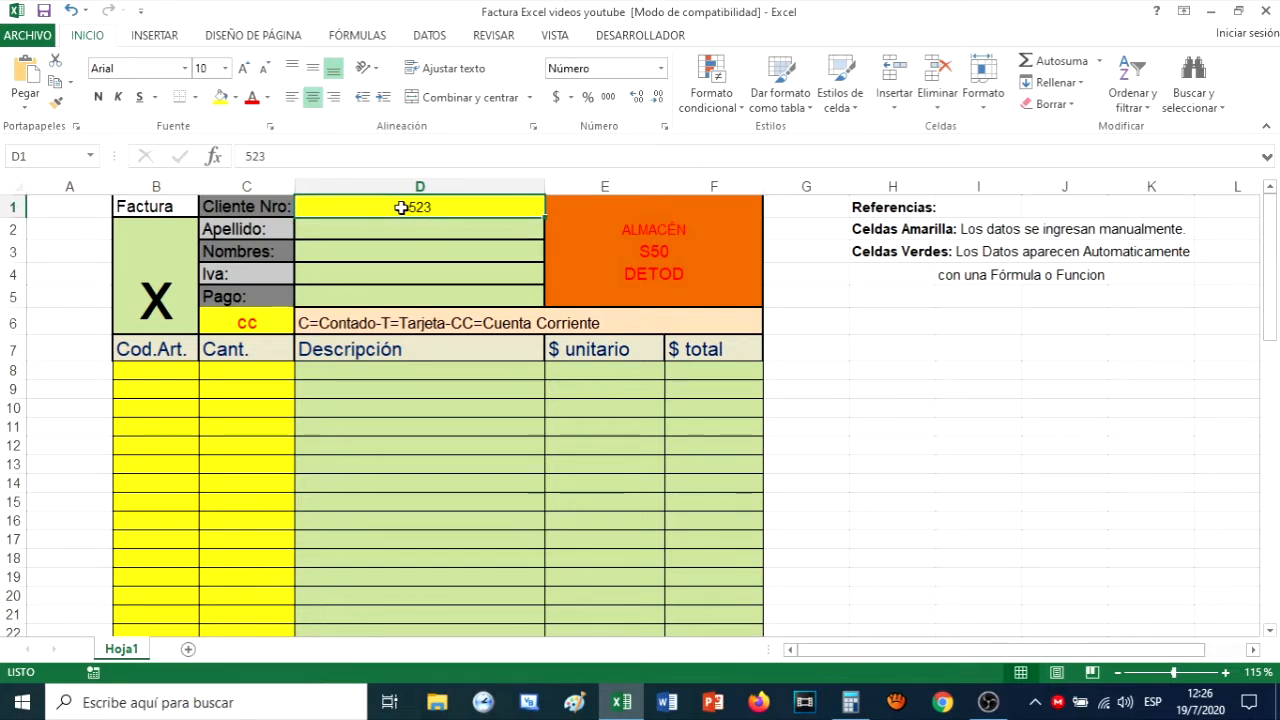
key(Return)
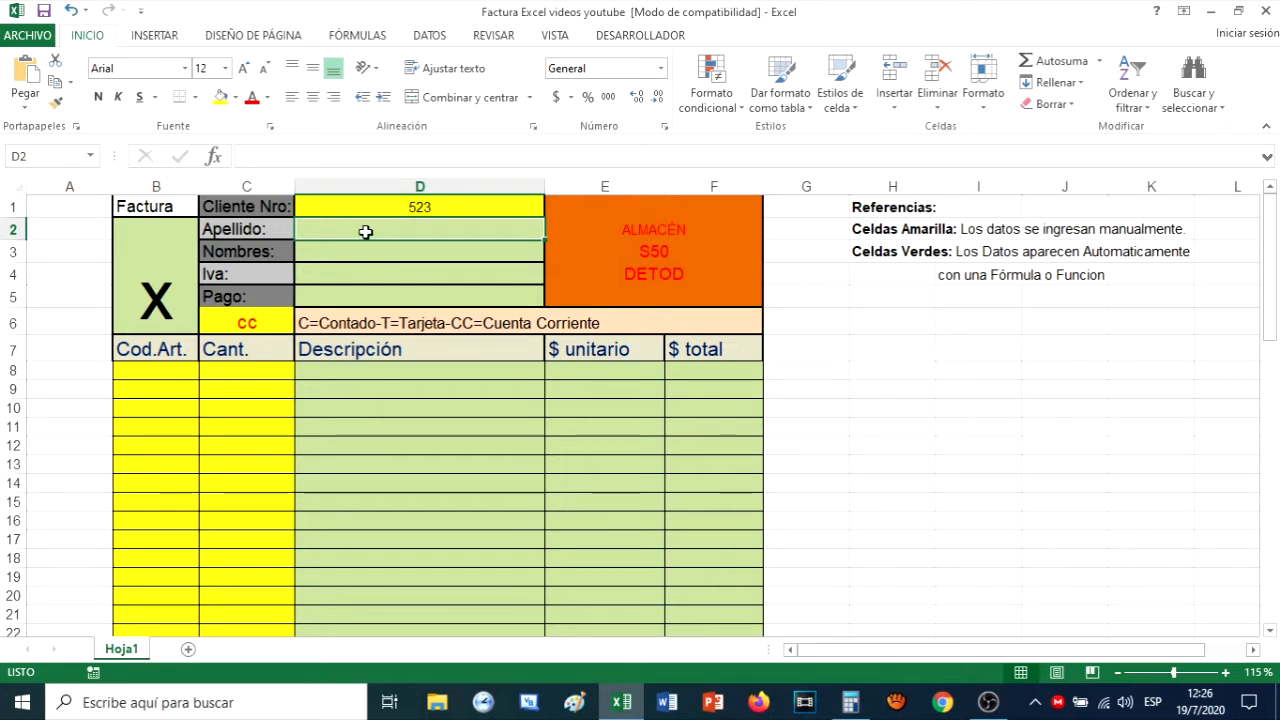
- Begin a BUSCARV formula in the Apellido cell D2, using the client number in D1 as the lookup value
text(=)
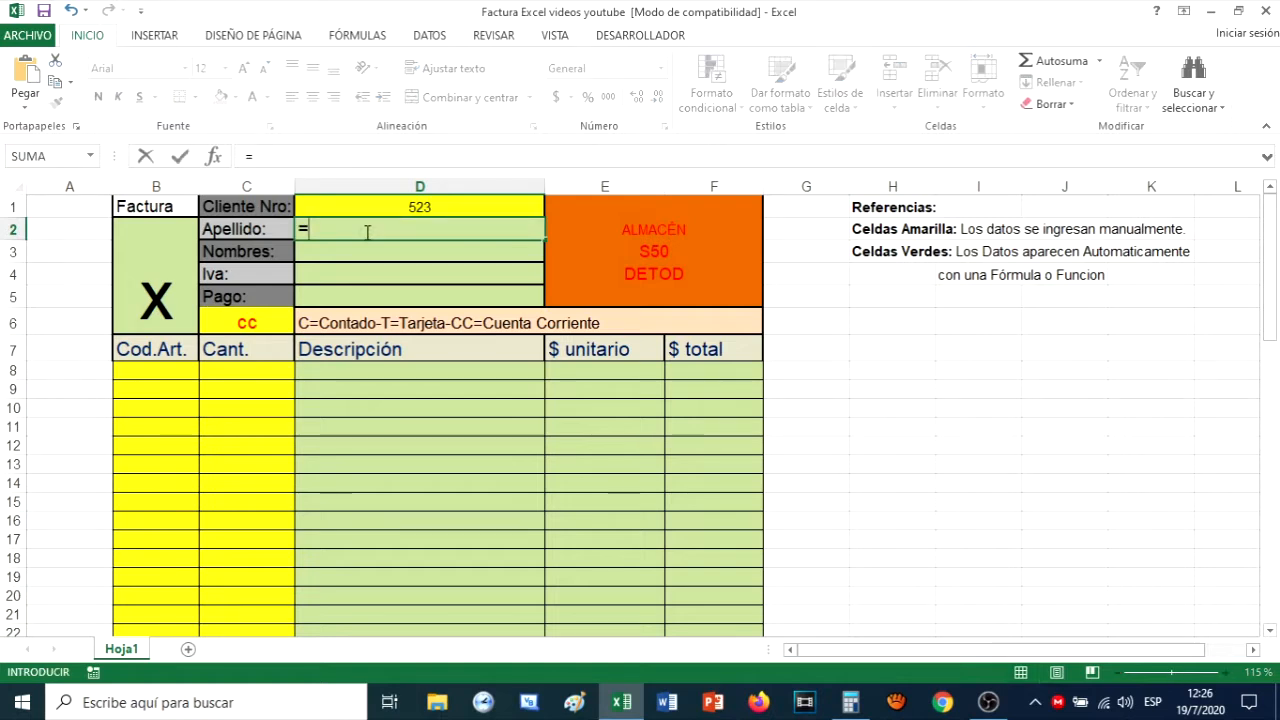
key(BackSpace)
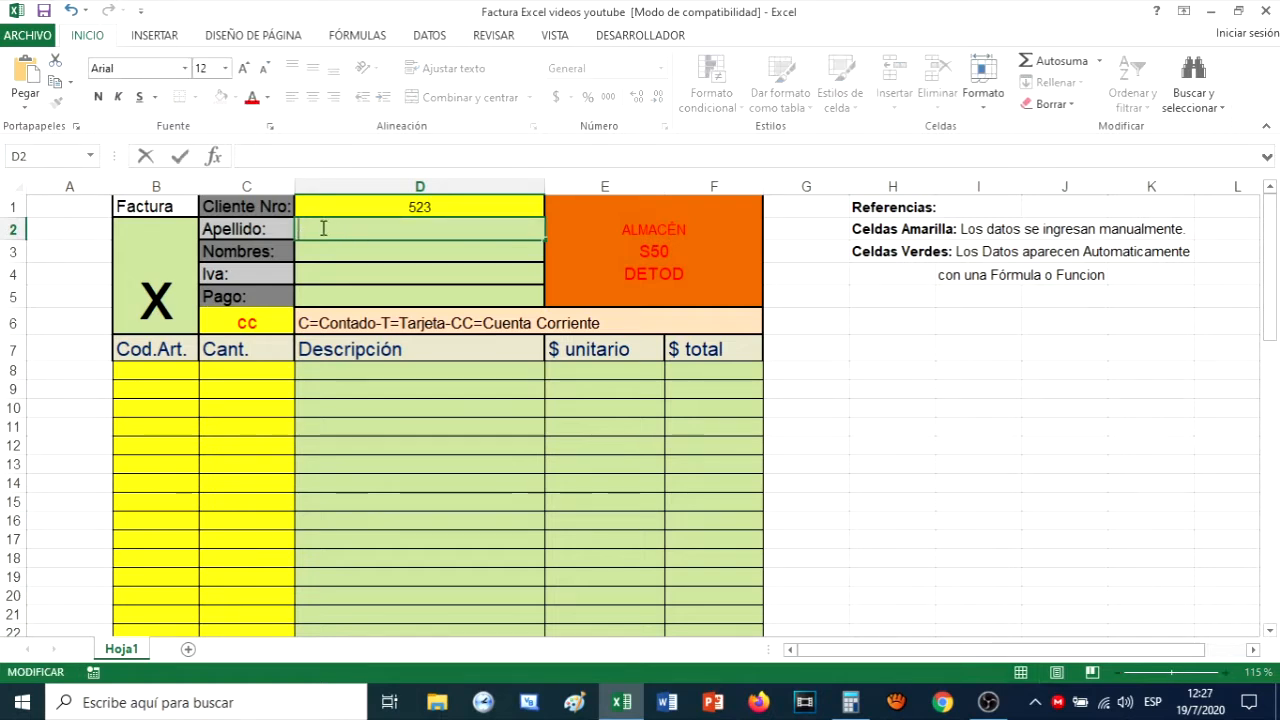
text(=)
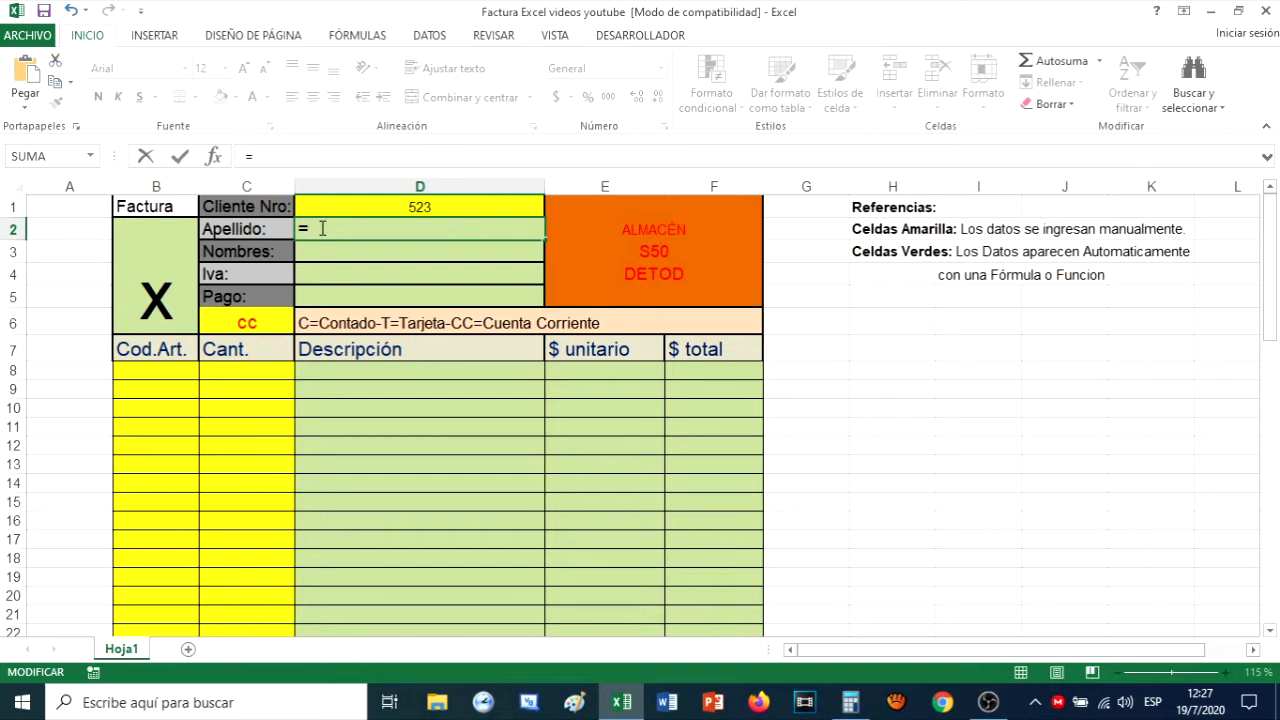
text(Buscar)
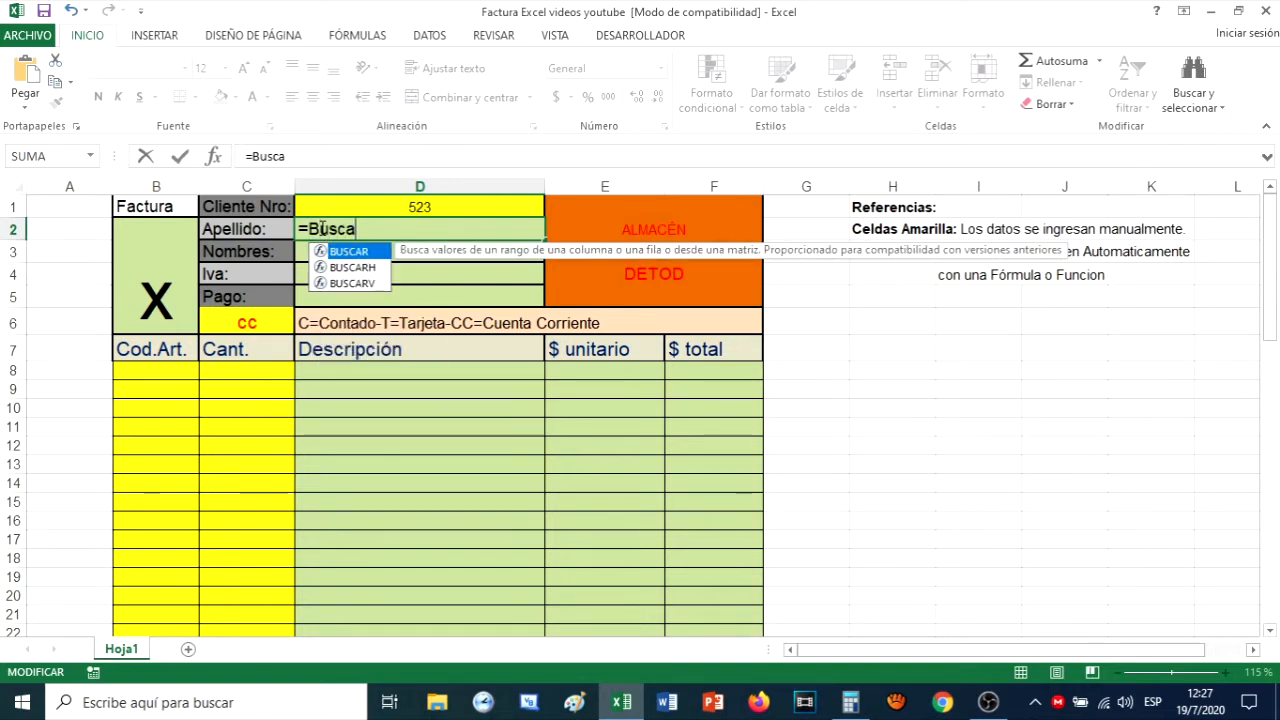
double_click(358, 284)
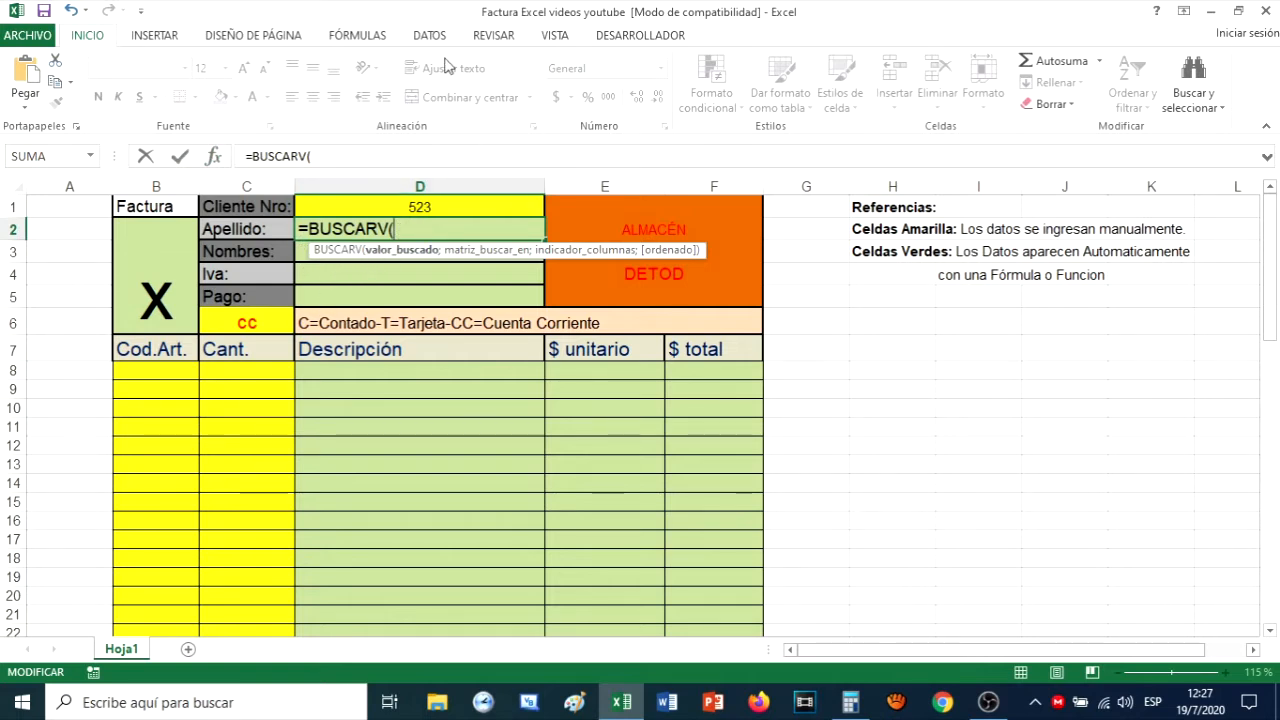
click(400, 207)
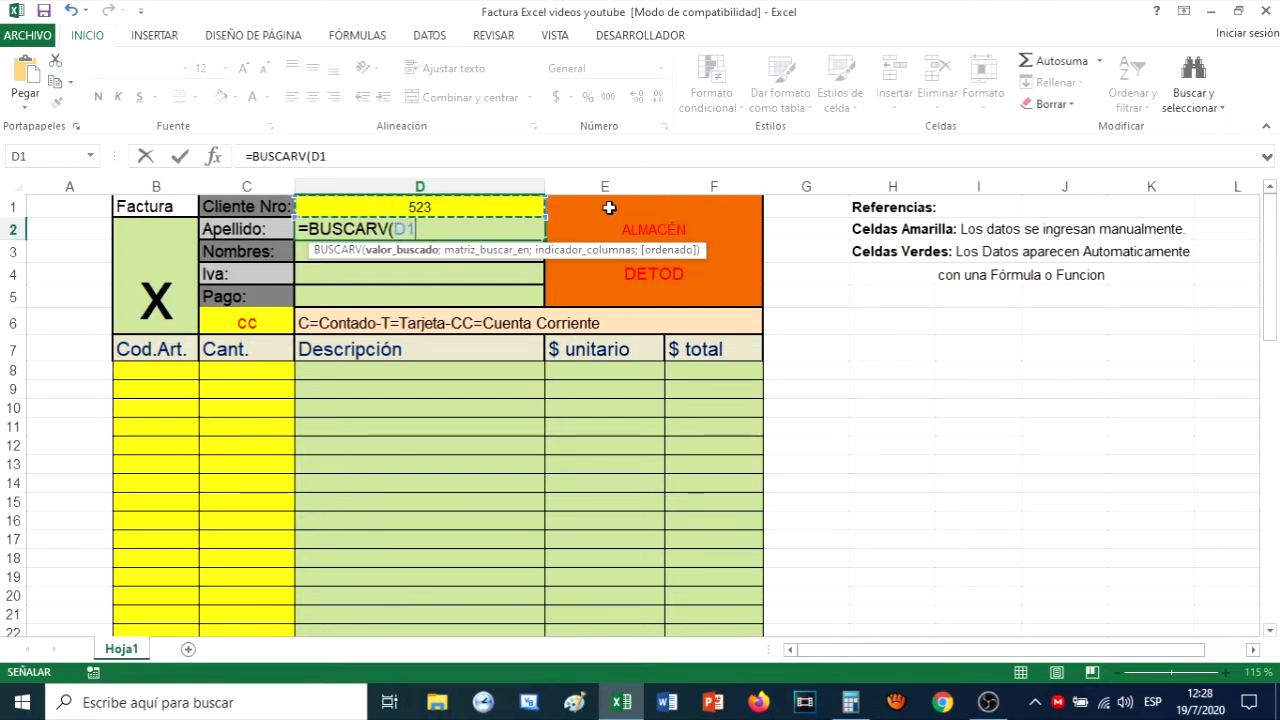
text(;)
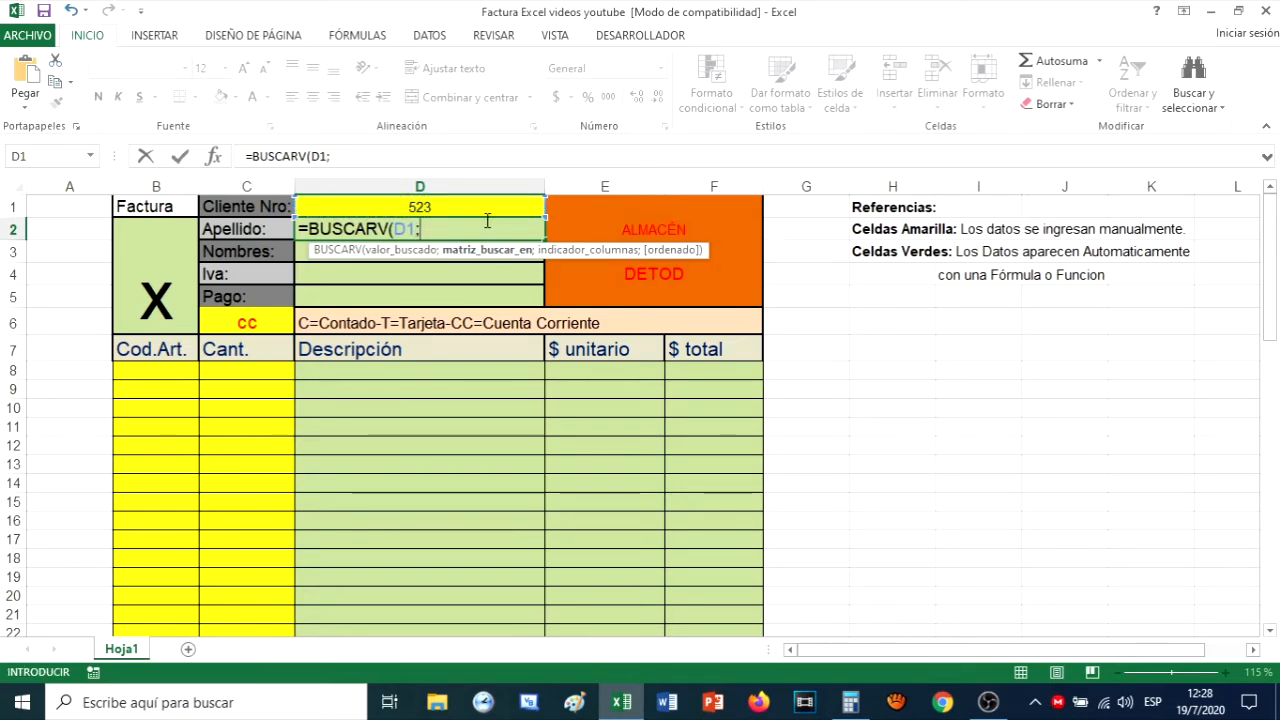
- Complete the Apellido formula with the Clientes table range B53:E67 and column index 2
scroll(486, 220, down, 4)
scroll(485, 240, down, 3)
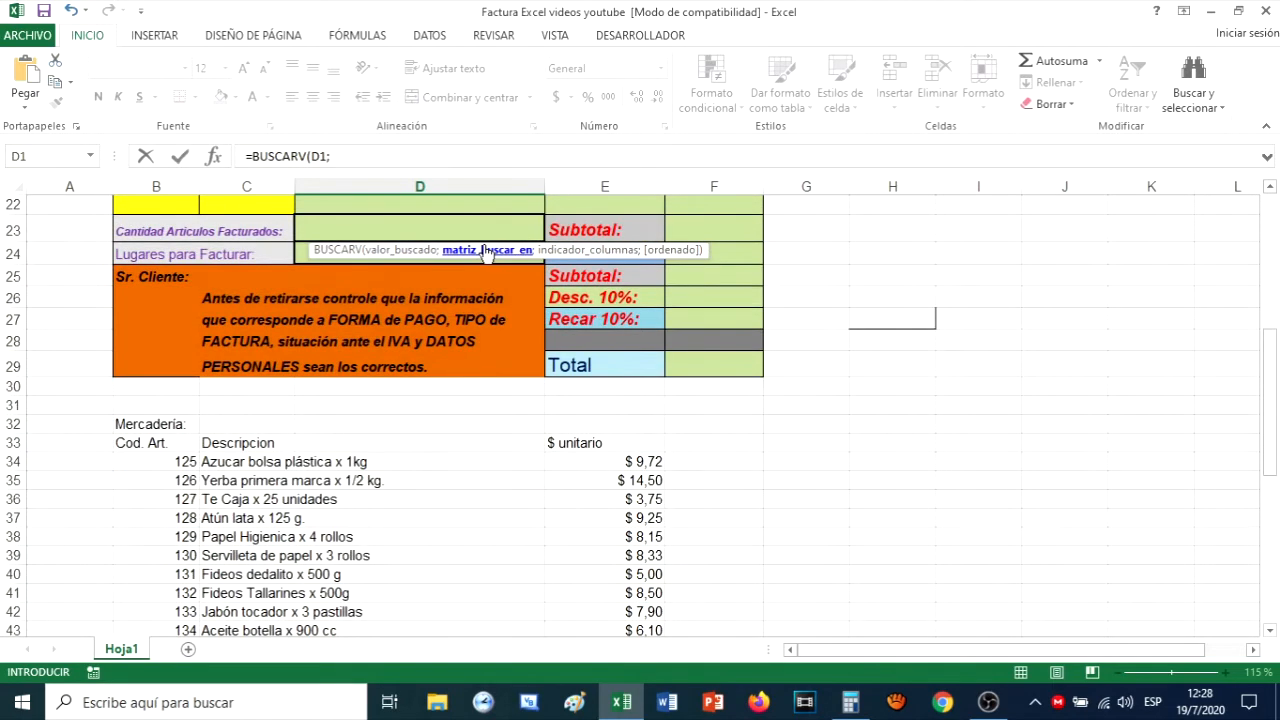
scroll(861, 402, down, 8)
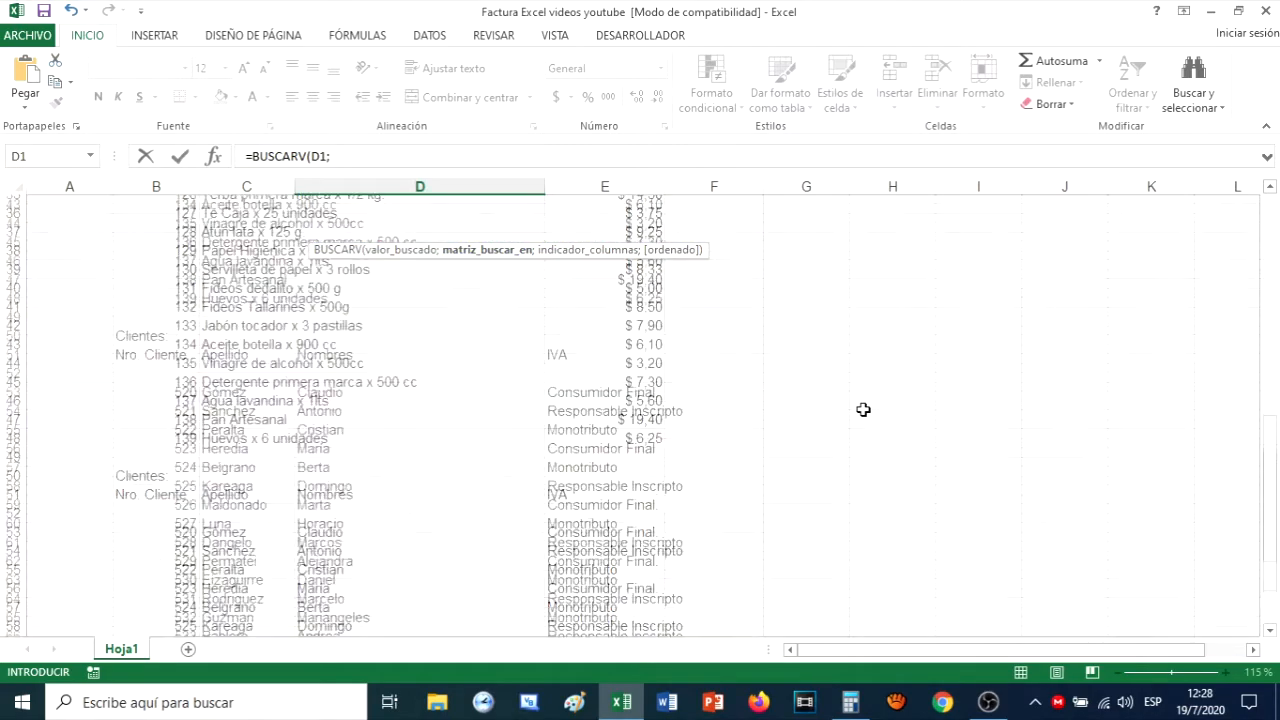
scroll(350, 510, down, 1)
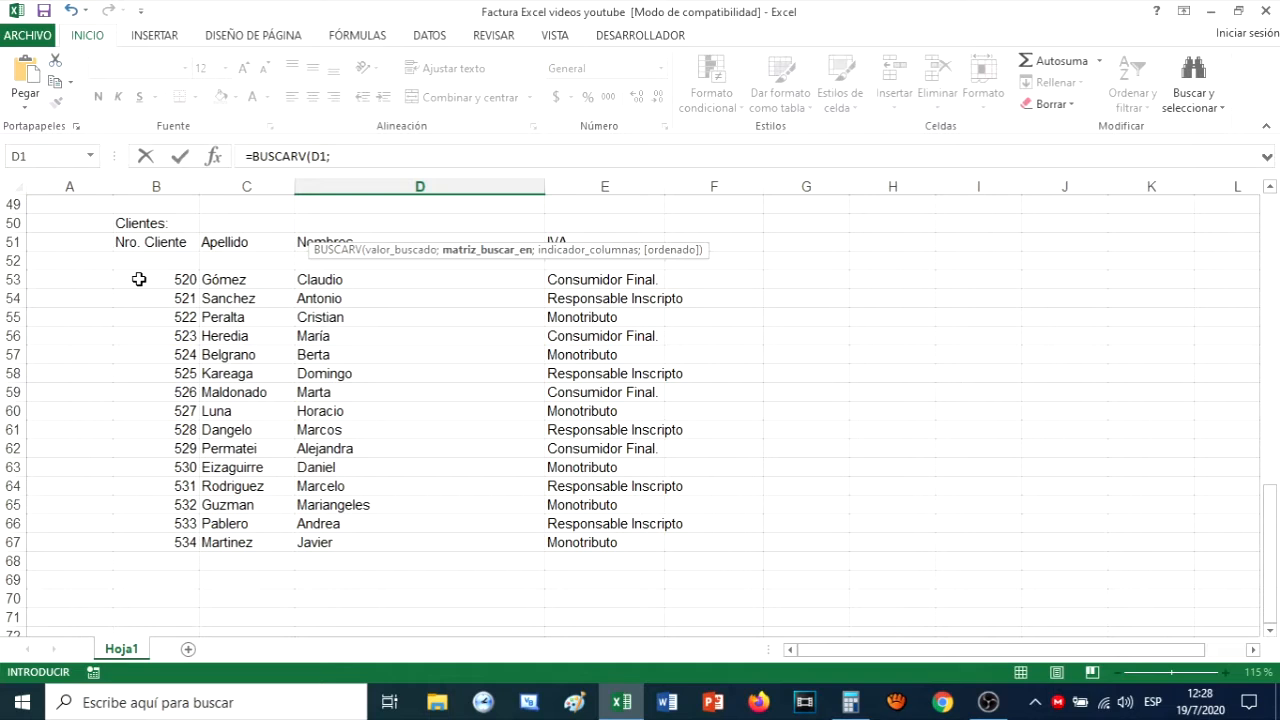
drag(139, 279, 654, 563)
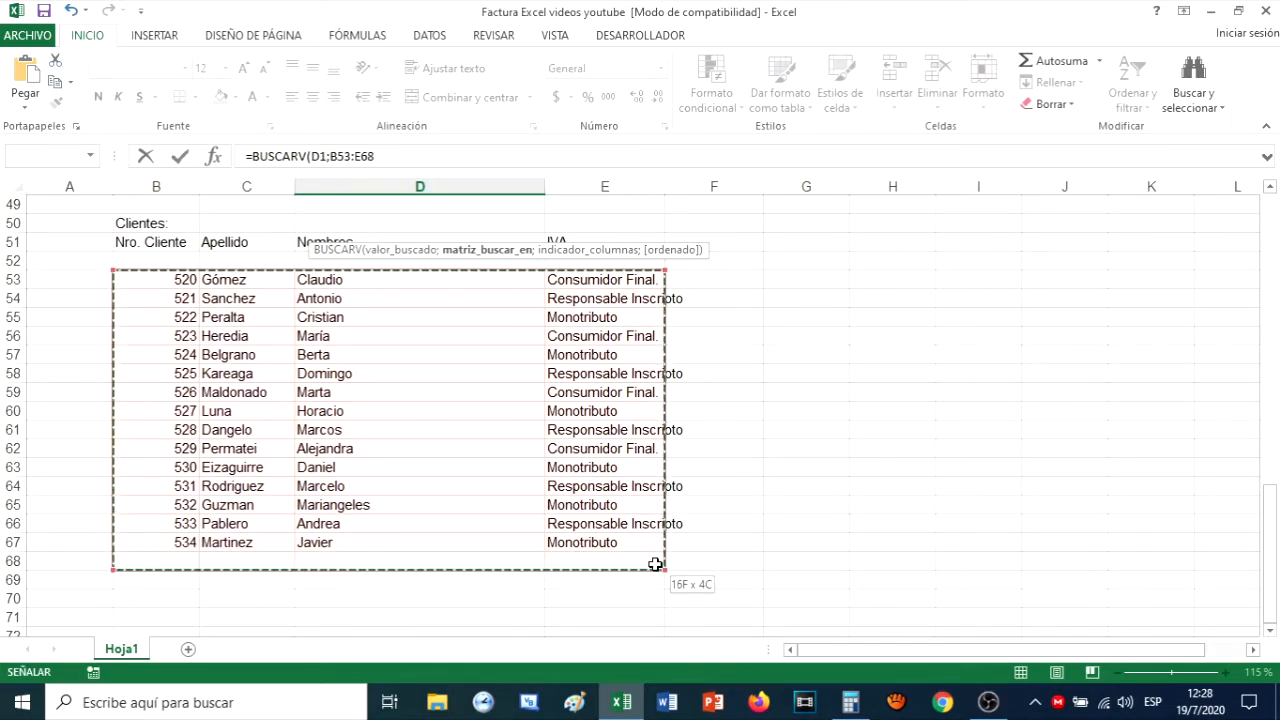
drag(654, 563, 662, 545)
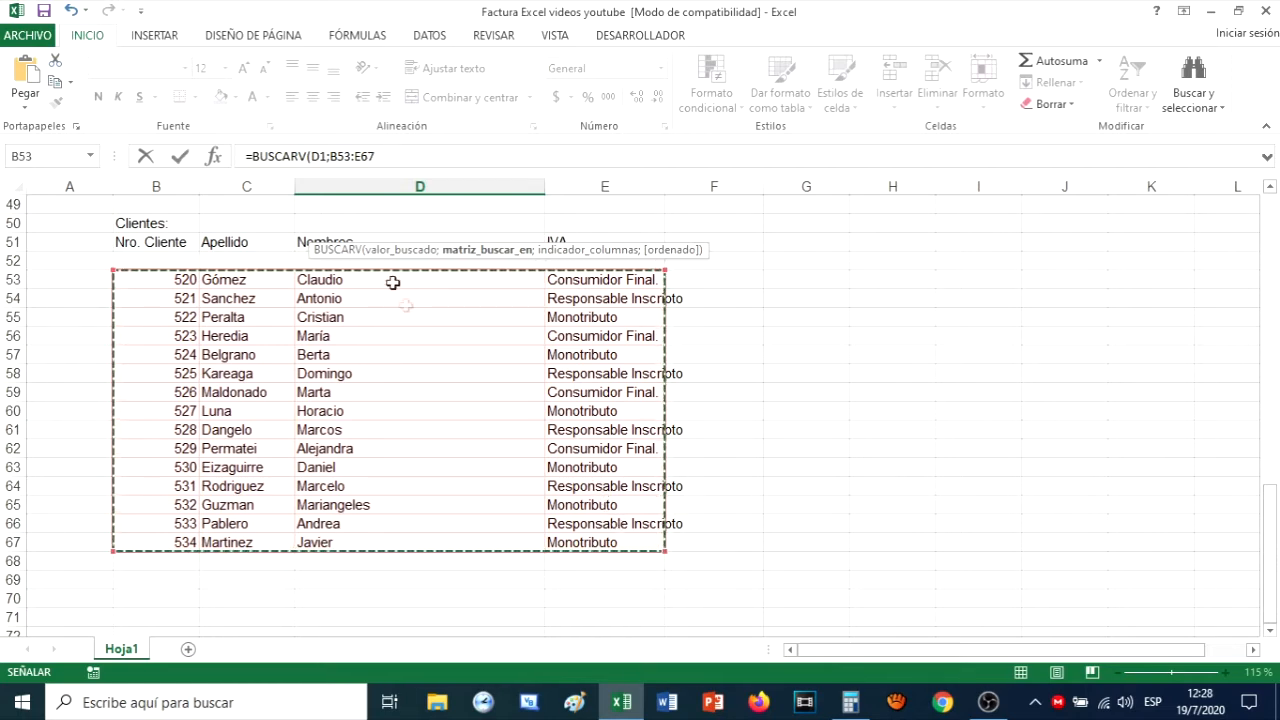
click(397, 156)
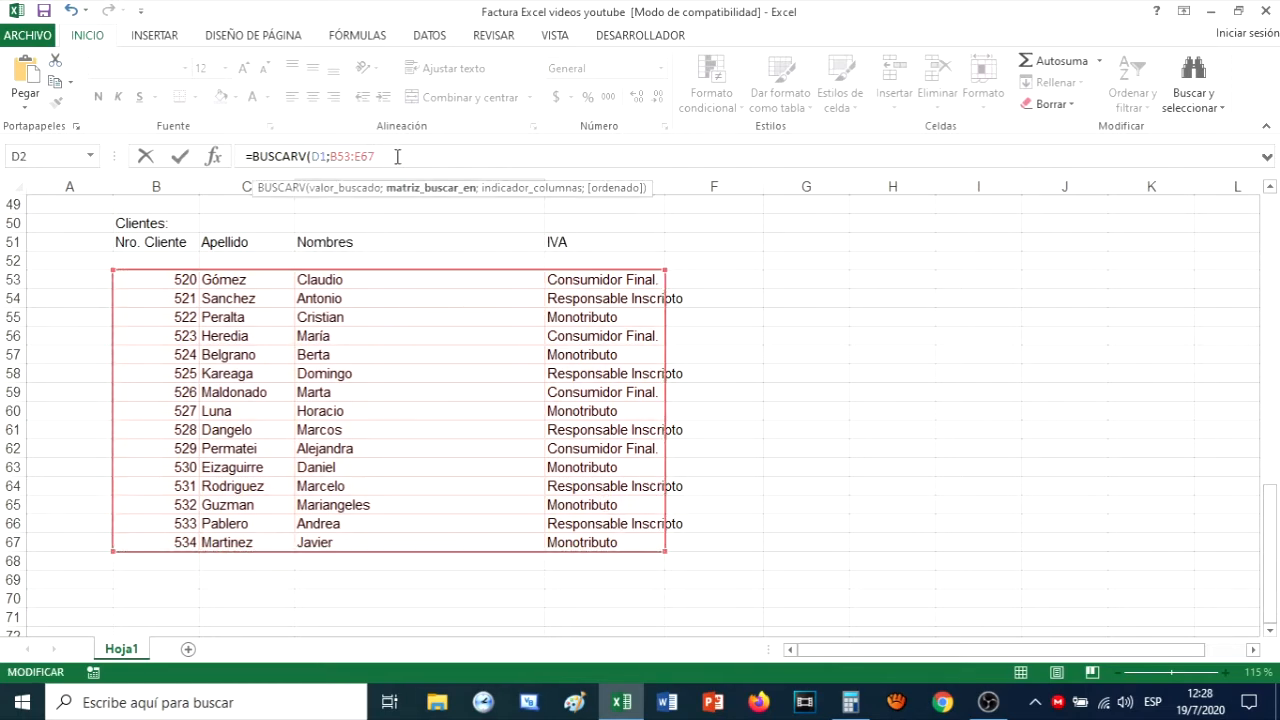
text(;2)
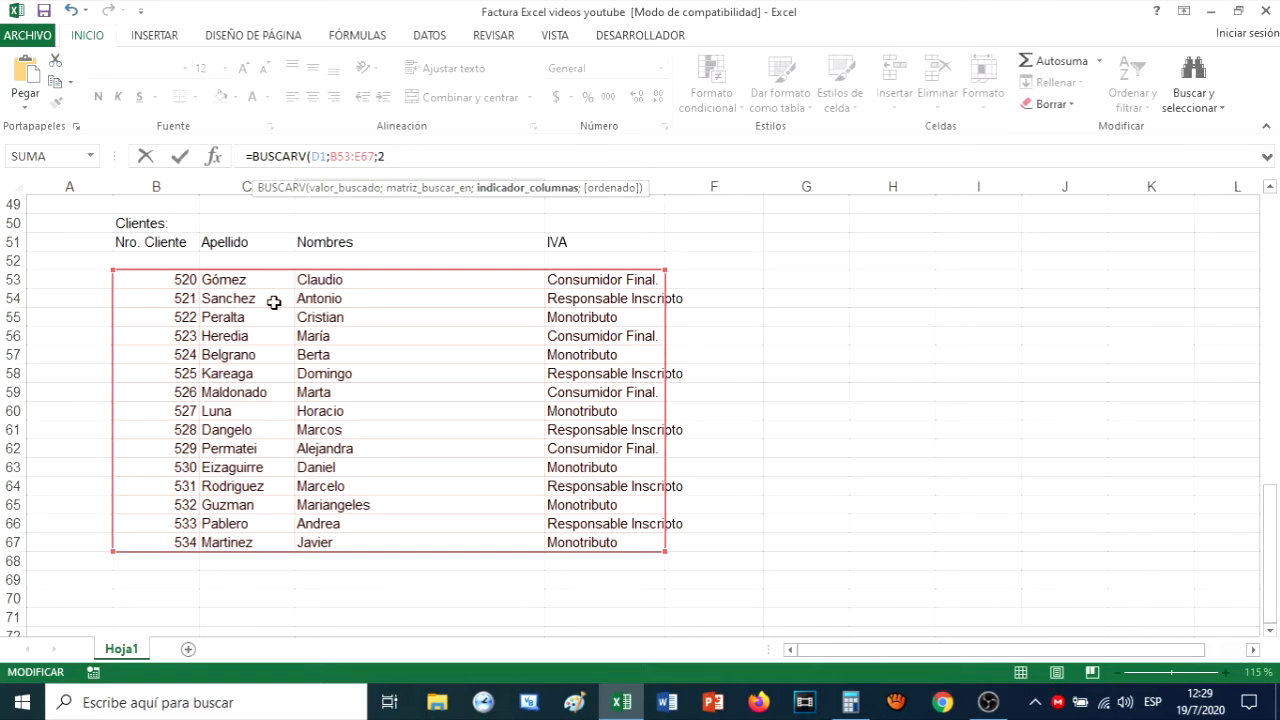
text())
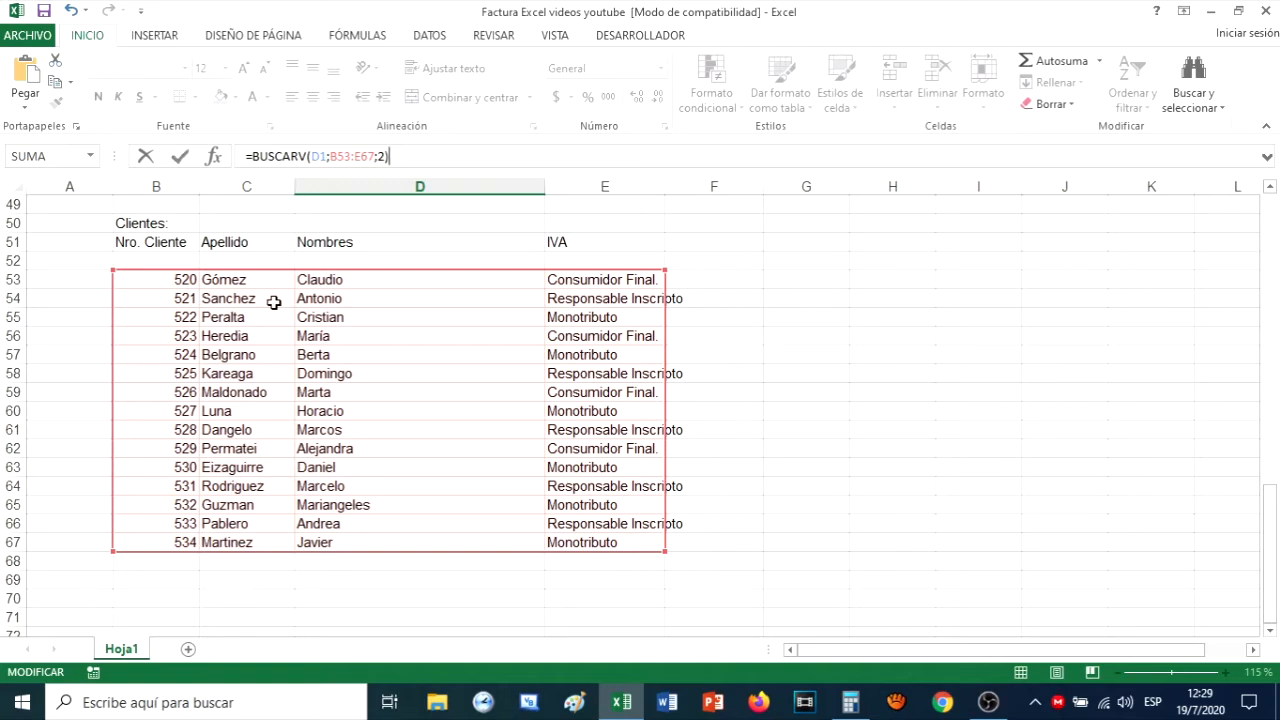
key(Return)
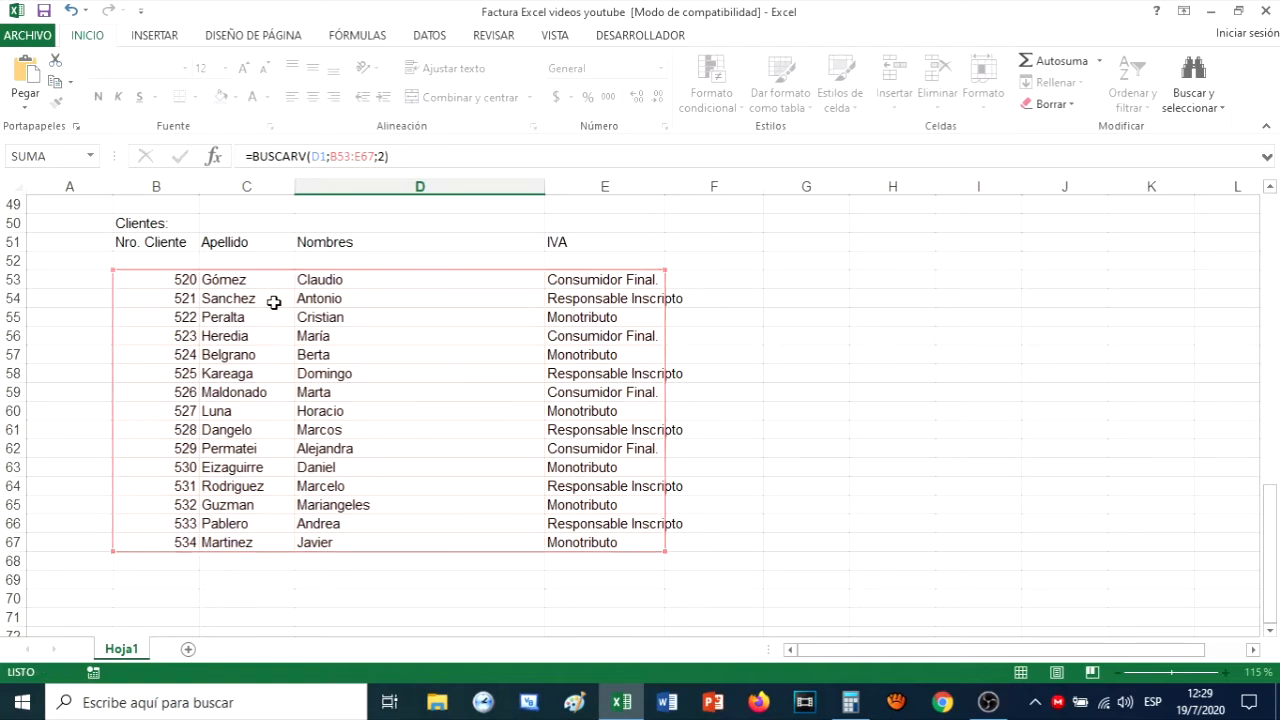
- Begin a BUSCARV formula in the Nombres cell D3, using the client number in D1 as the lookup value
scroll(276, 288, up, 1)
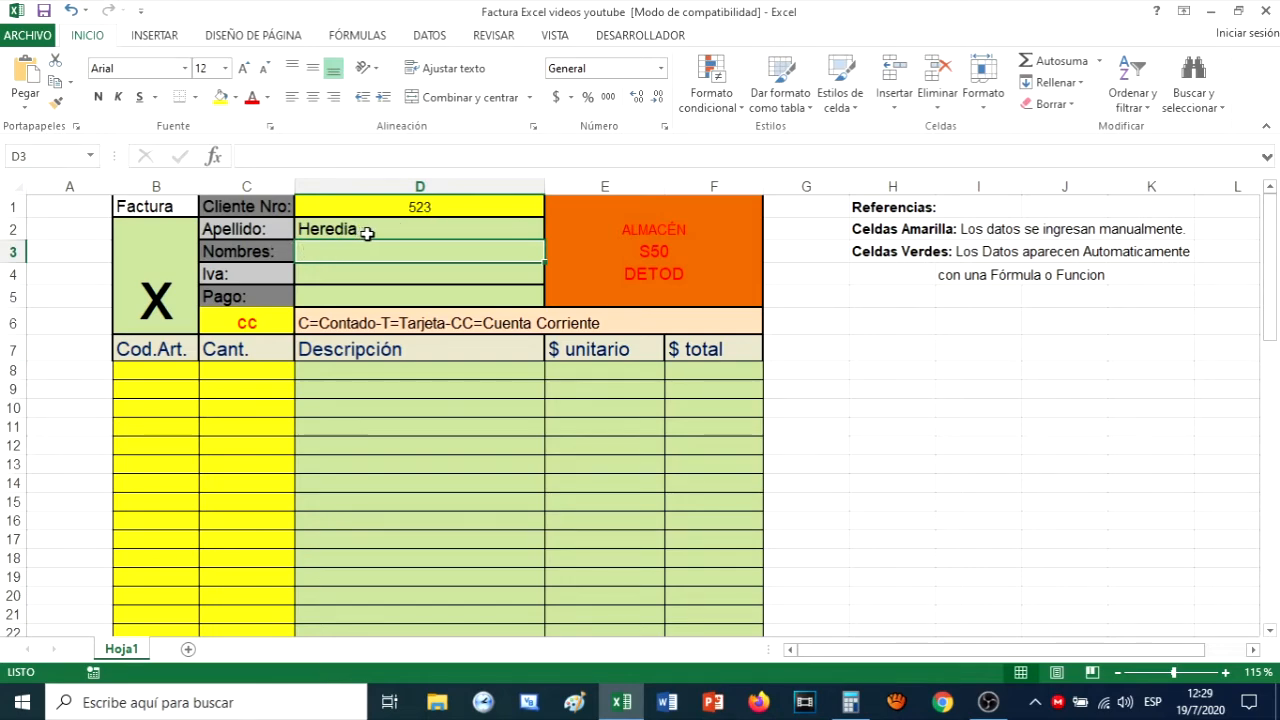
scroll(366, 240, down, 13)
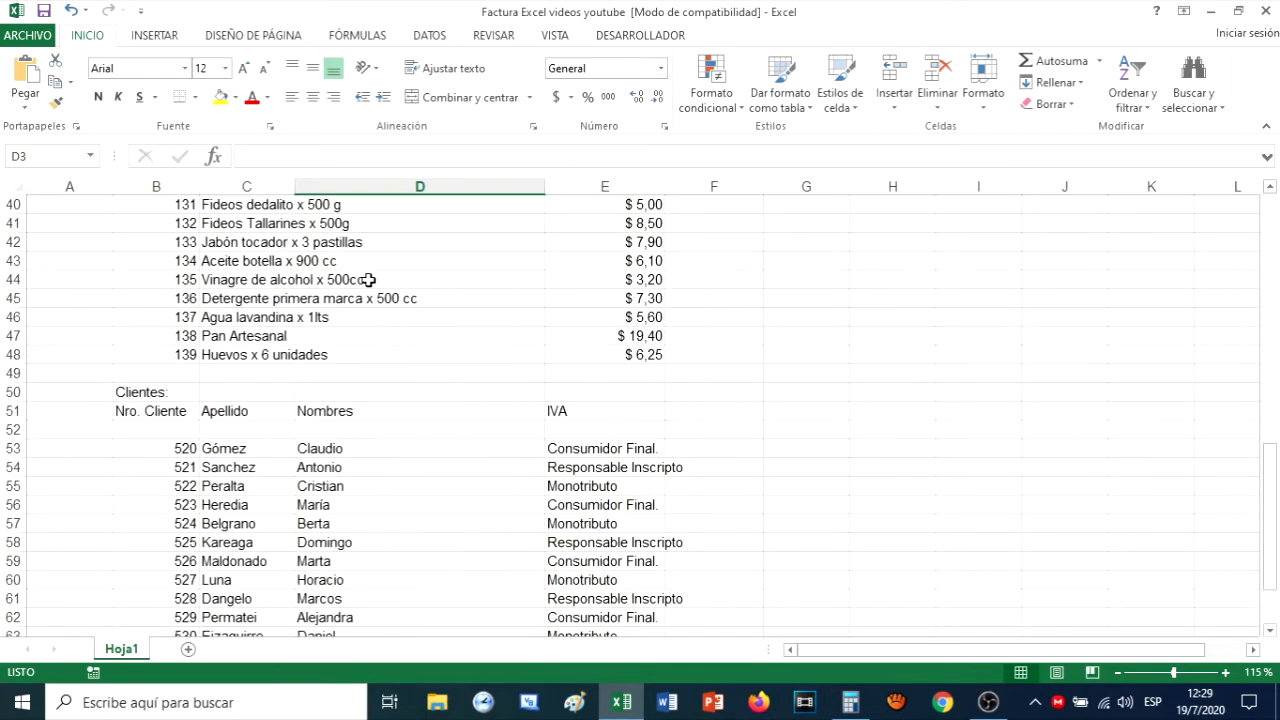
scroll(368, 280, down, 3)
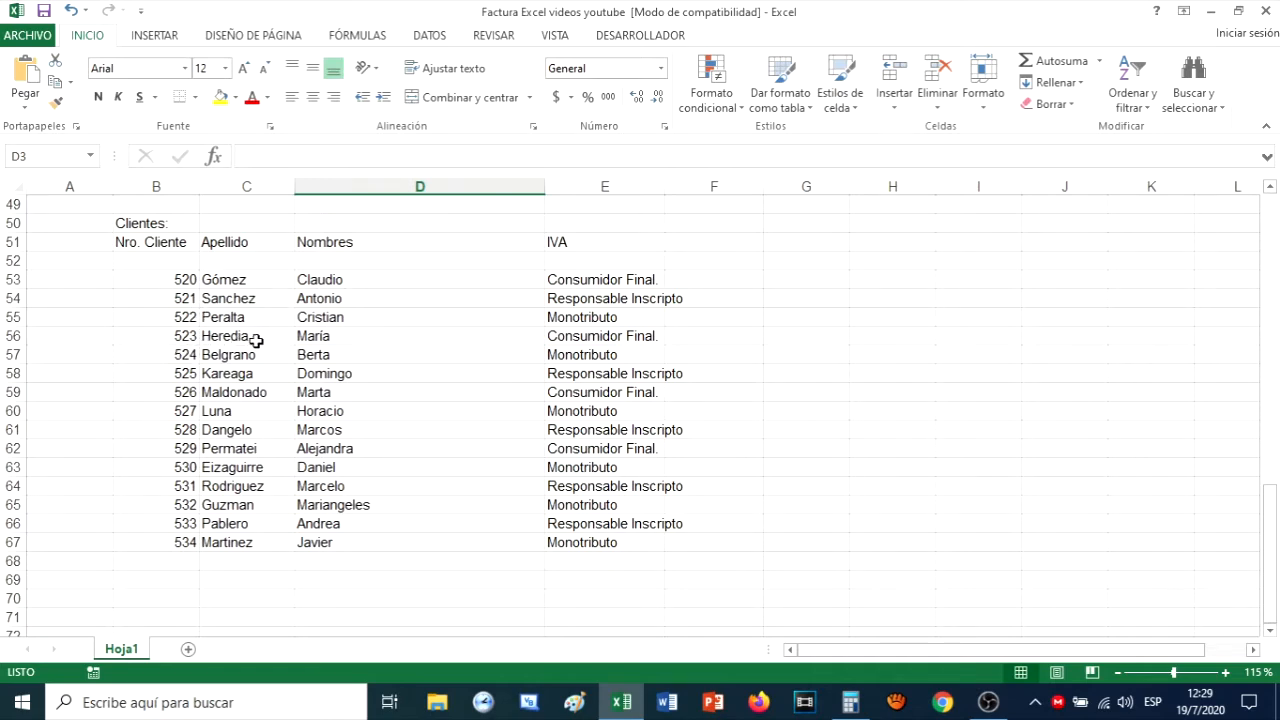
scroll(257, 343, up, 16)
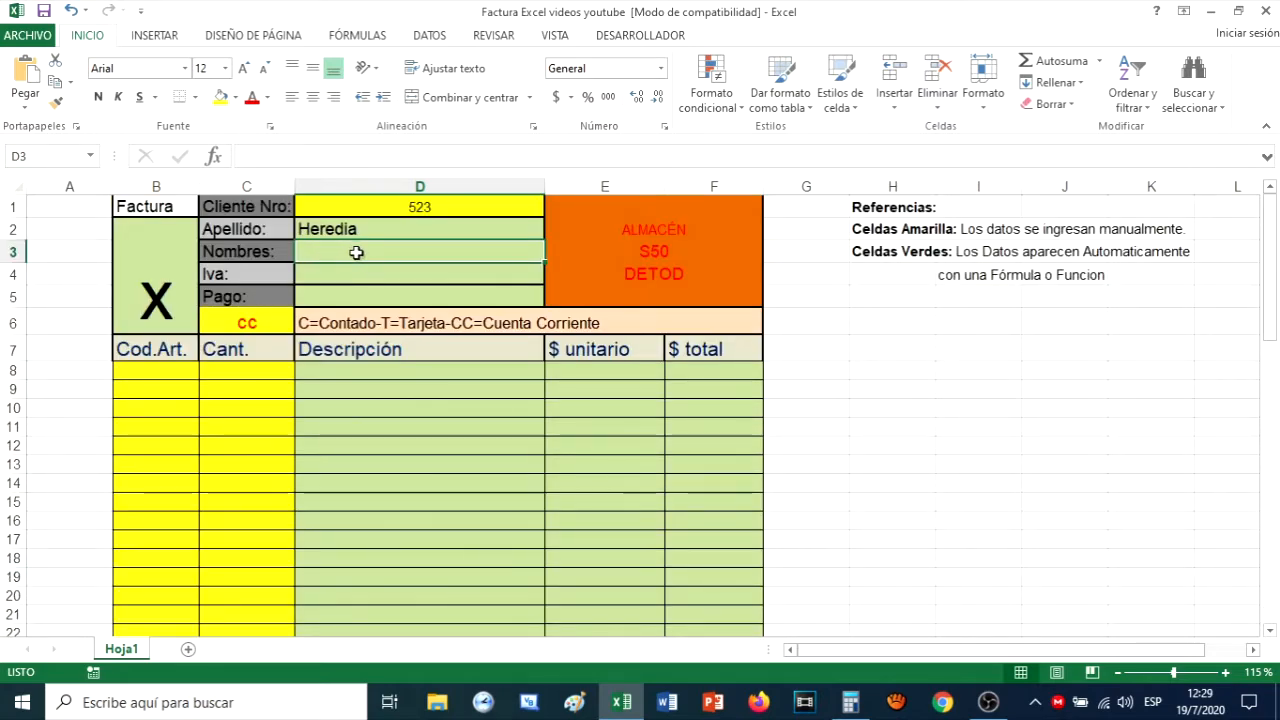
text(=)
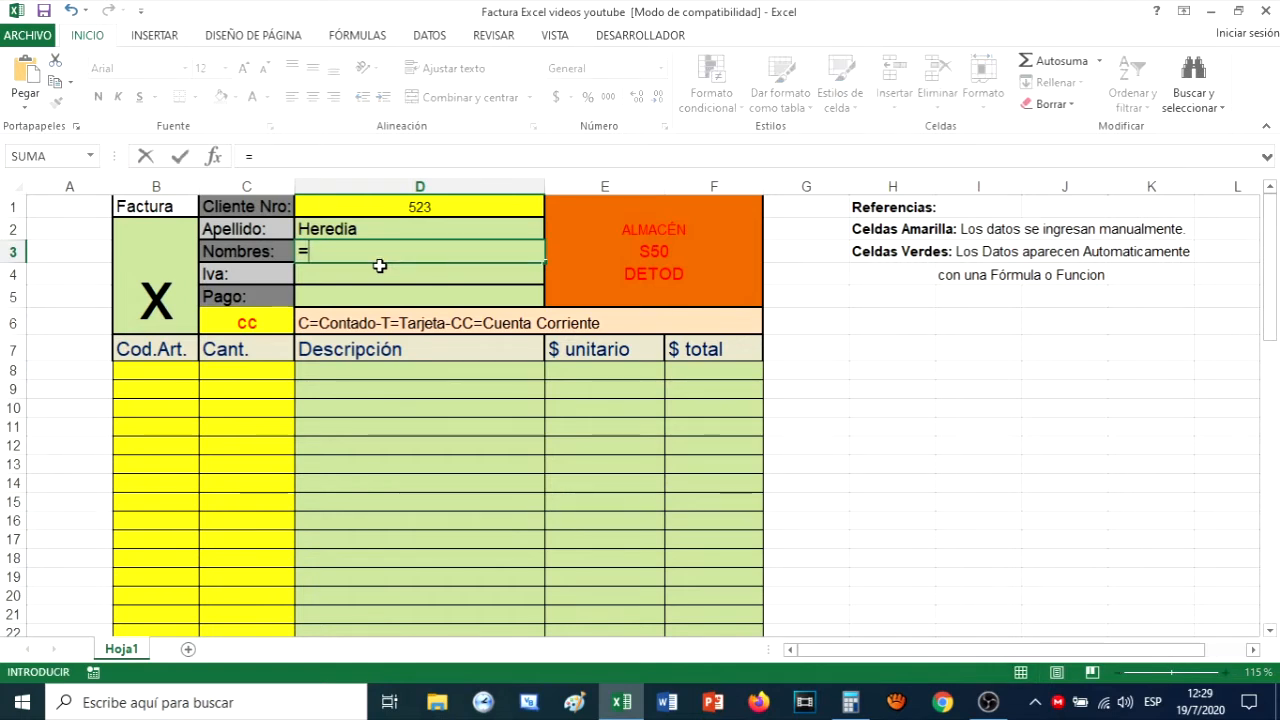
text(Busca)
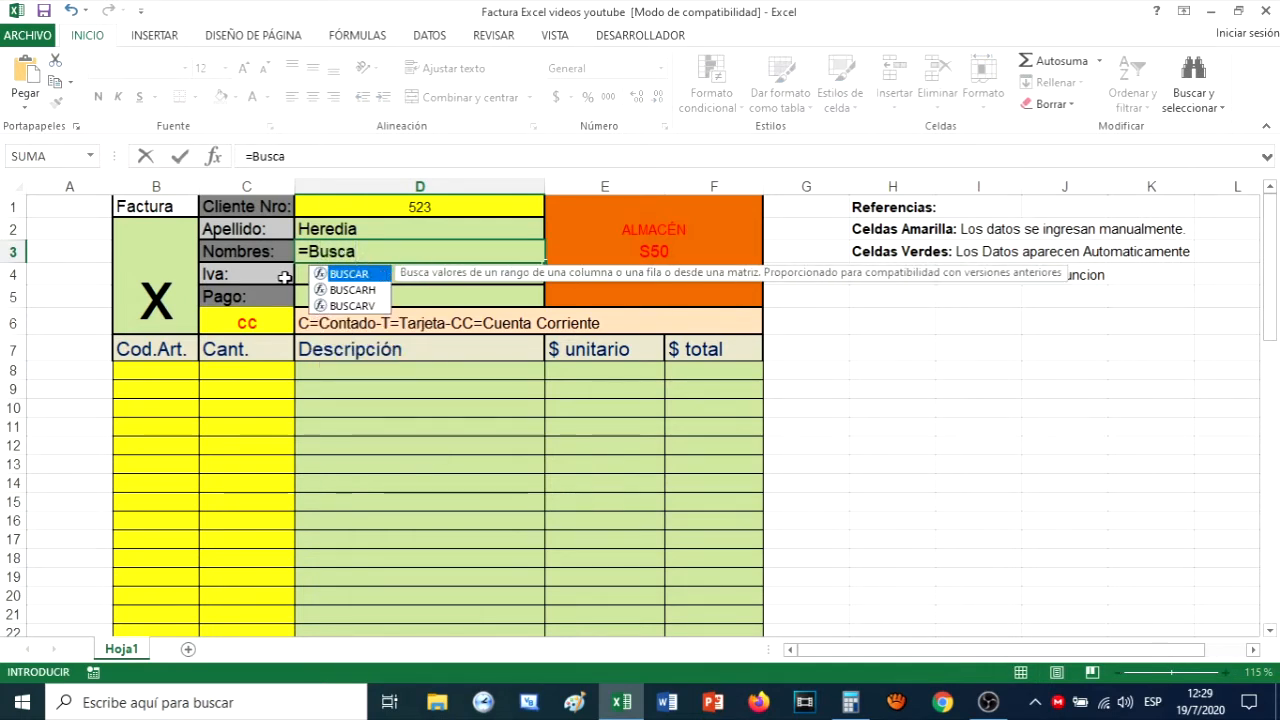
click(365, 290)
click(368, 306)
double_click(370, 306)
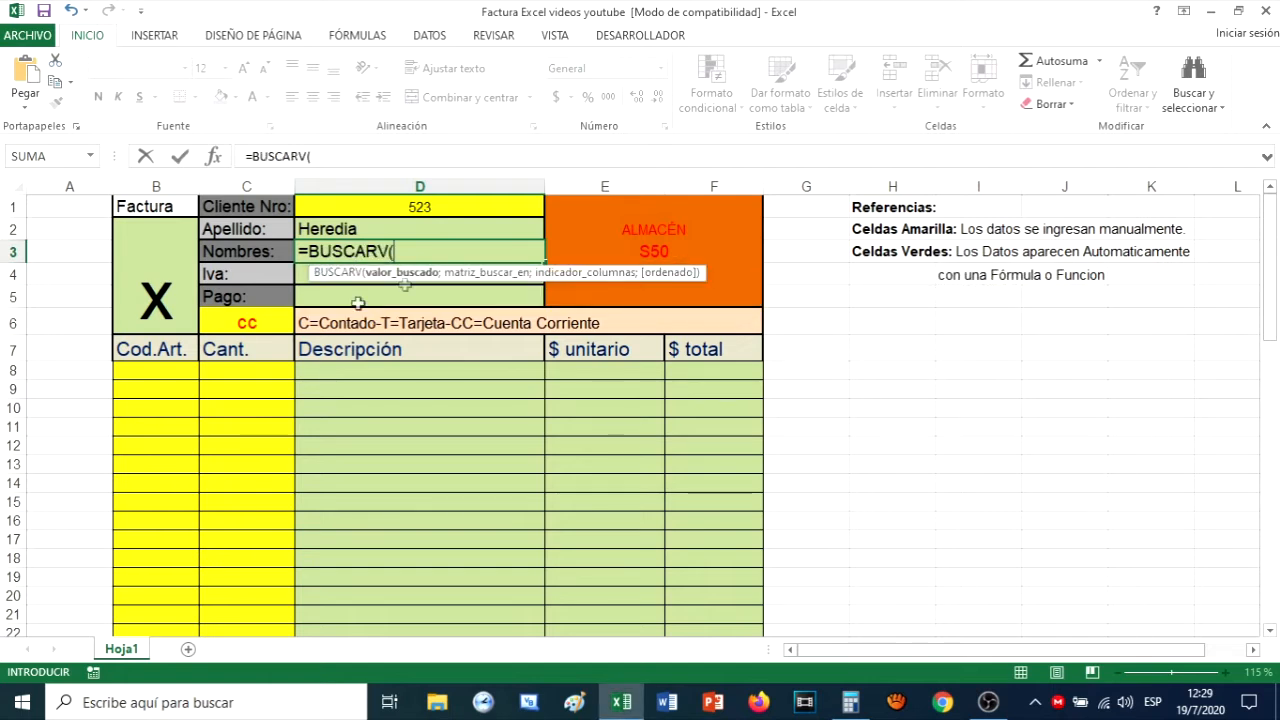
click(427, 207)
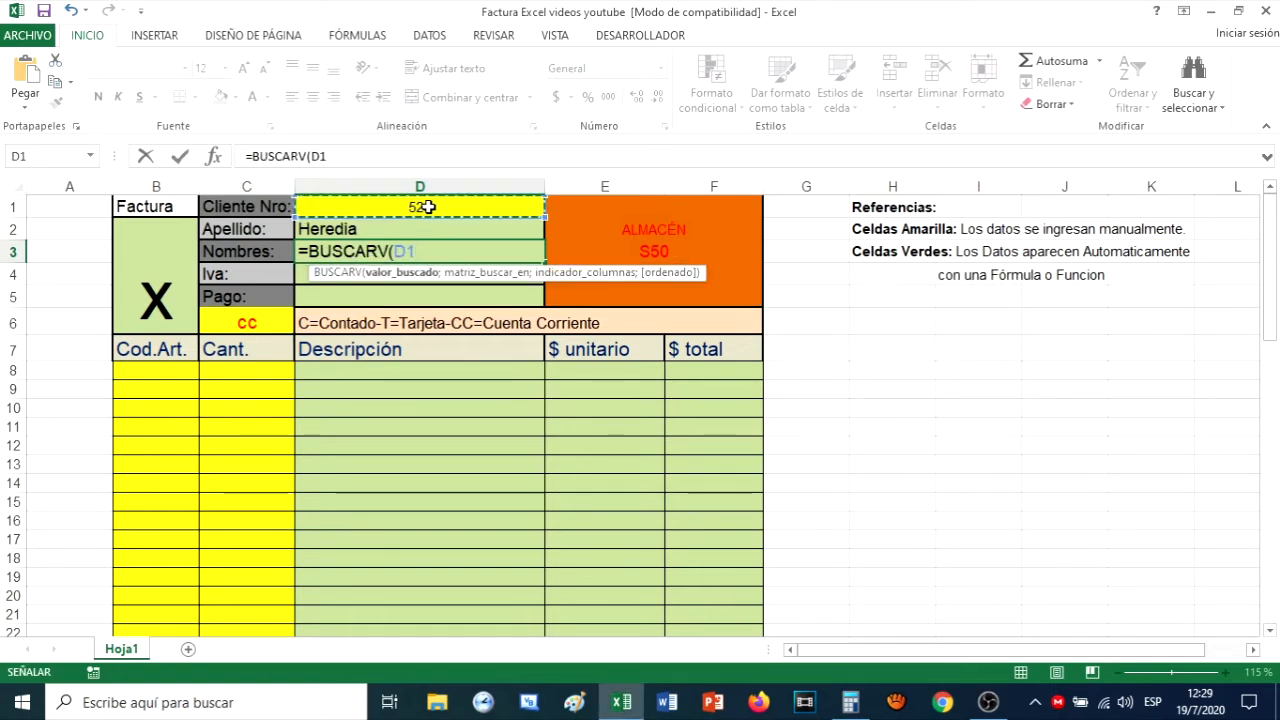
text(;)
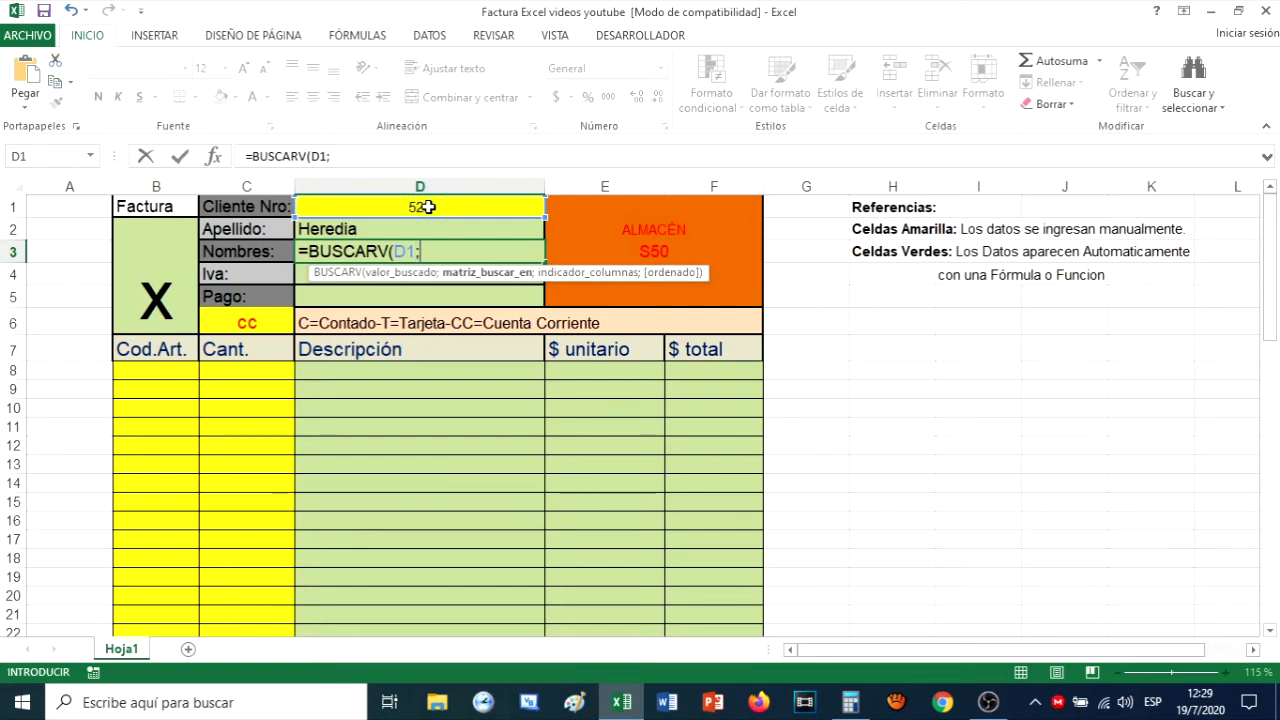
- Complete the Nombres formula with the Clientes table range B53:E67 and column index 3
scroll(242, 425, down, 8)
scroll(242, 425, down, 9)
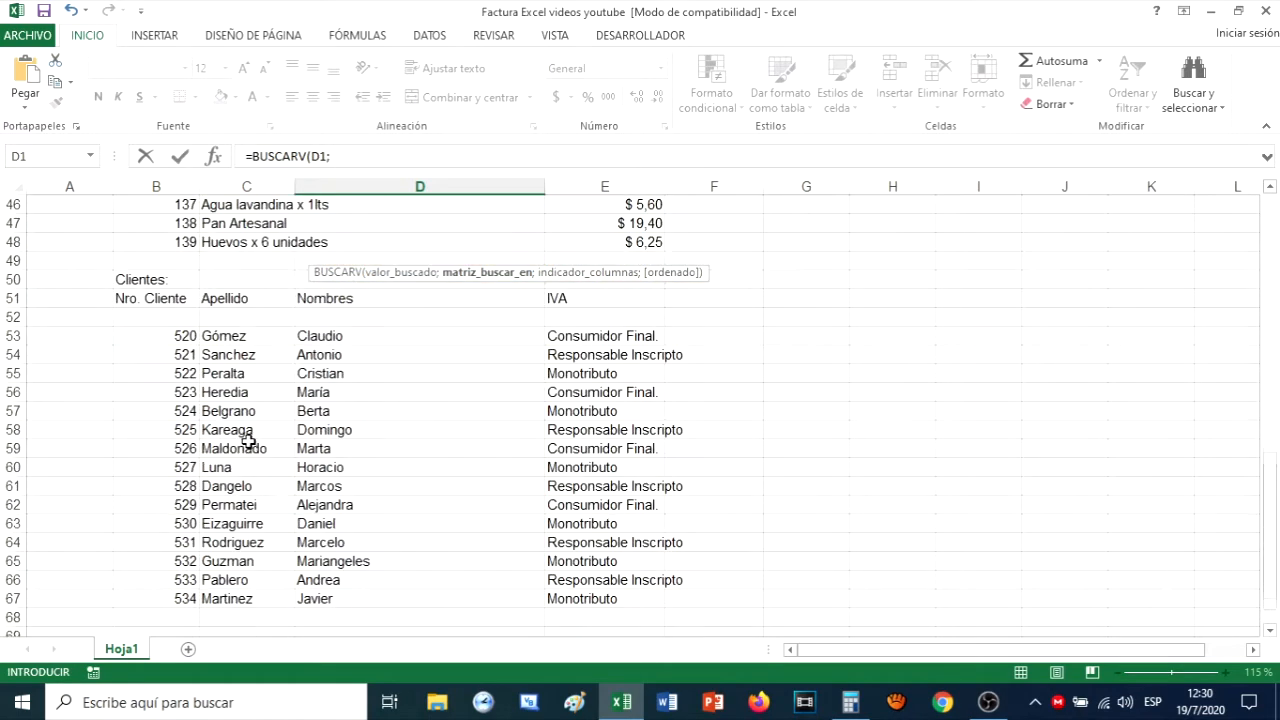
drag(165, 225, 629, 487)
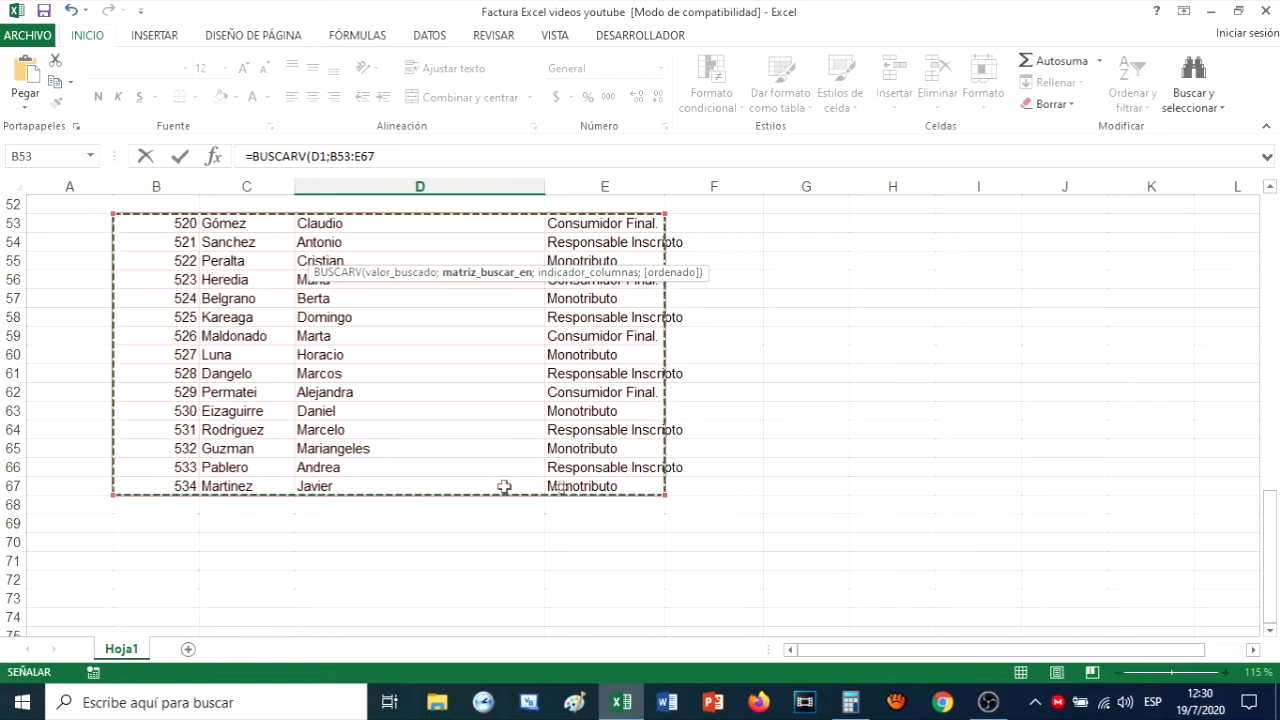
click(376, 156)
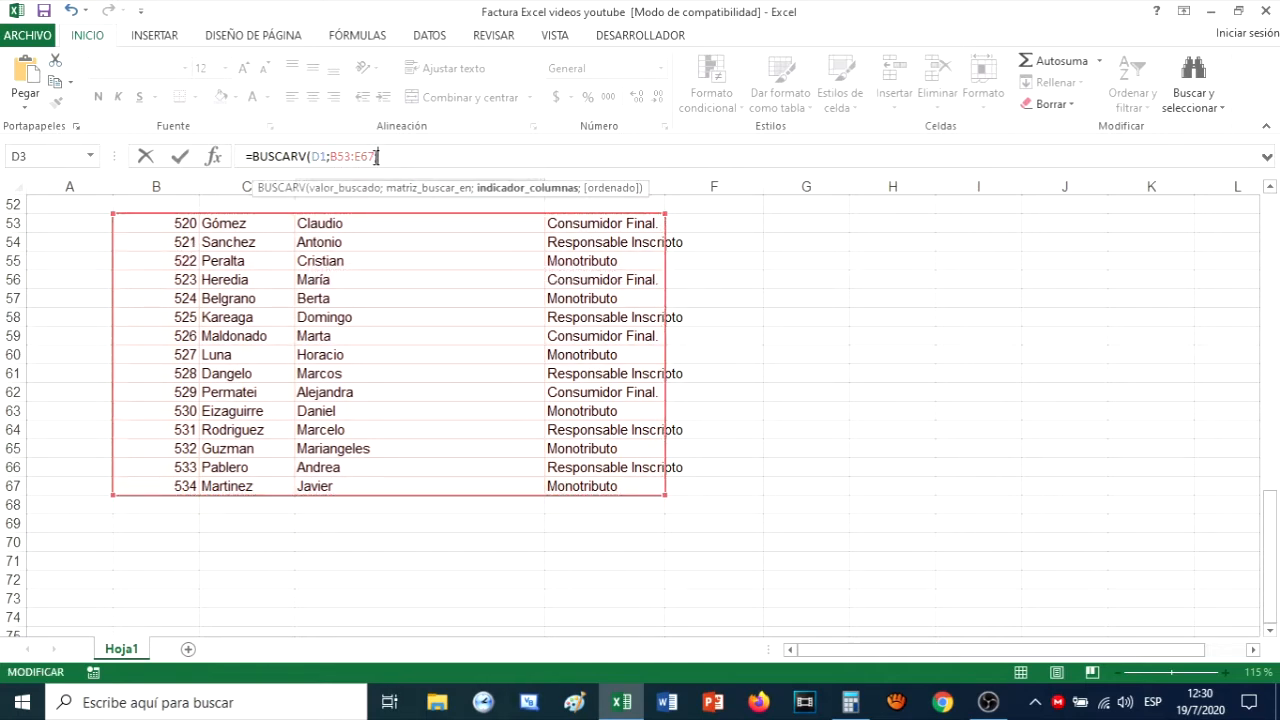
text(;3)
key(Return)
scroll(345, 265, up, 1)
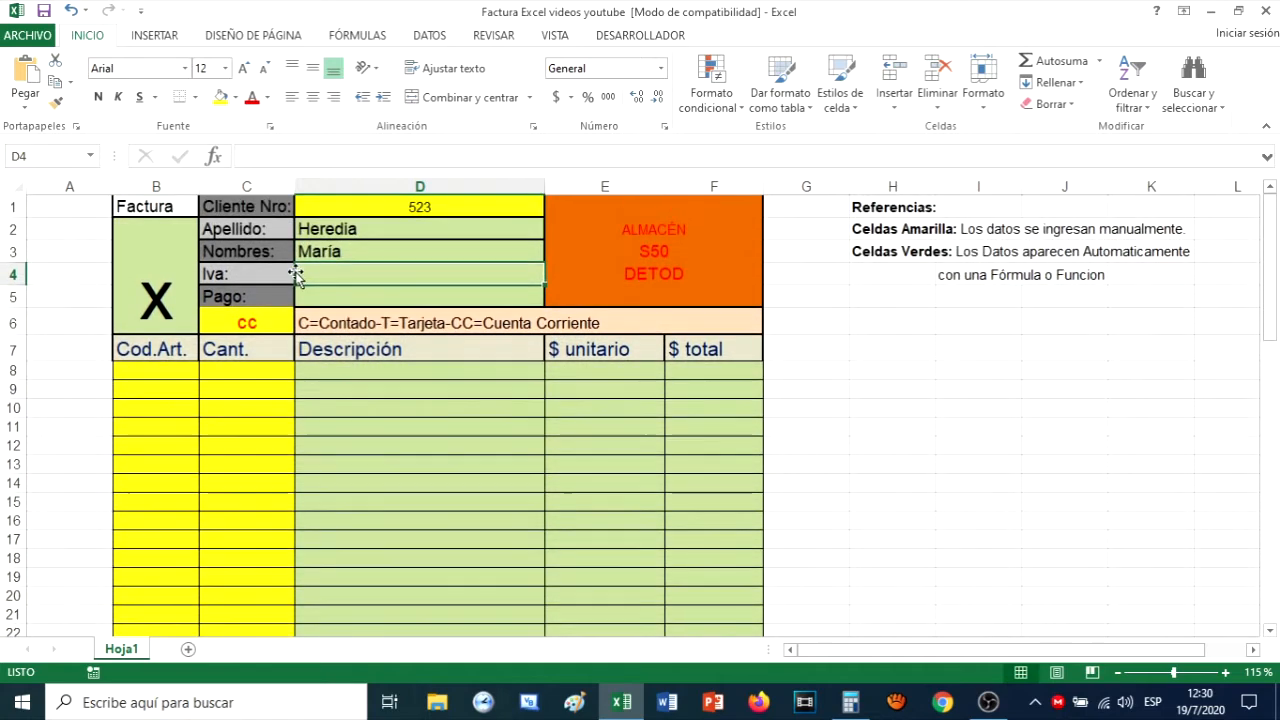
- Begin a BUSCARV formula in the Iva cell D4, using the client number in D1 as the lookup value
scroll(345, 280, down, 15)
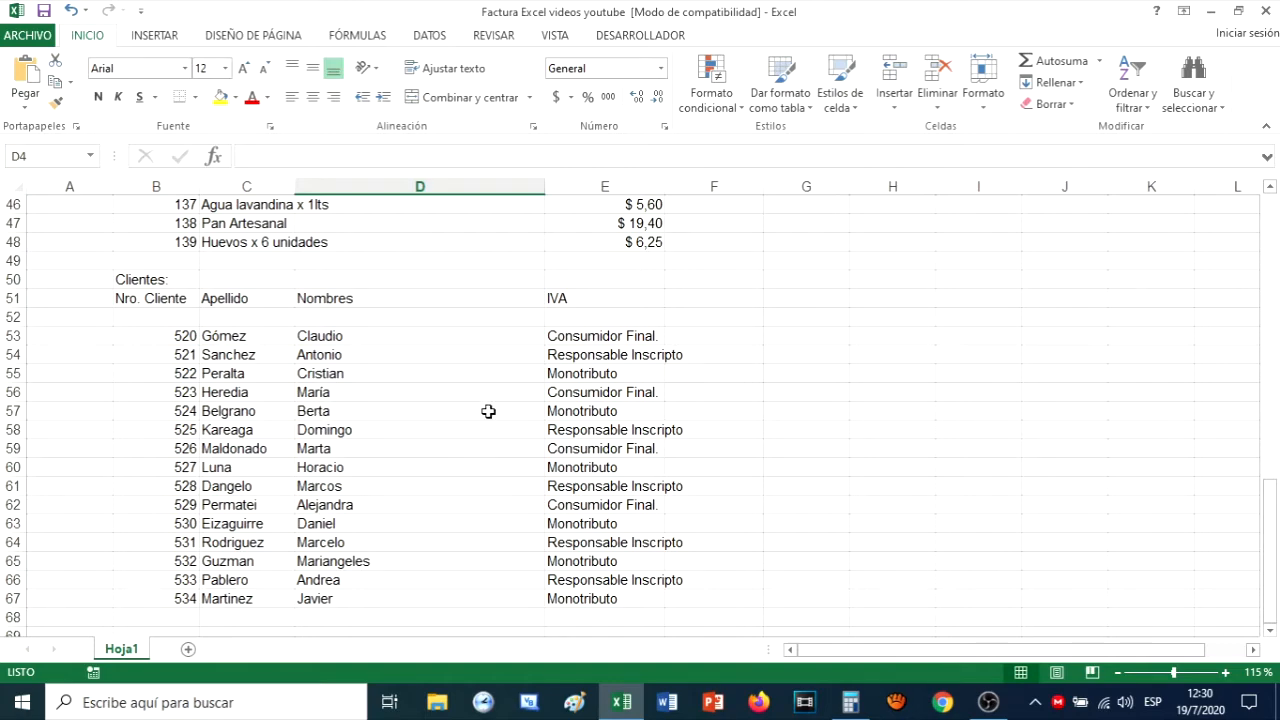
scroll(442, 429, up, 15)
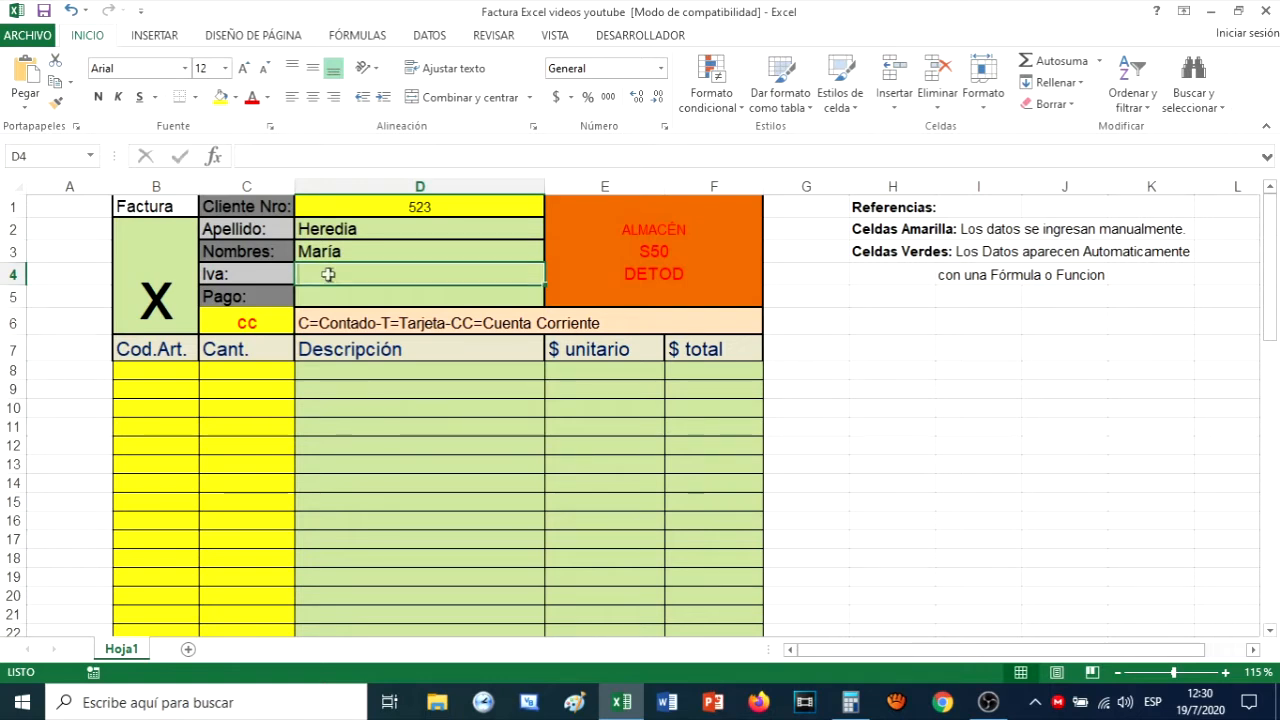
text(=)
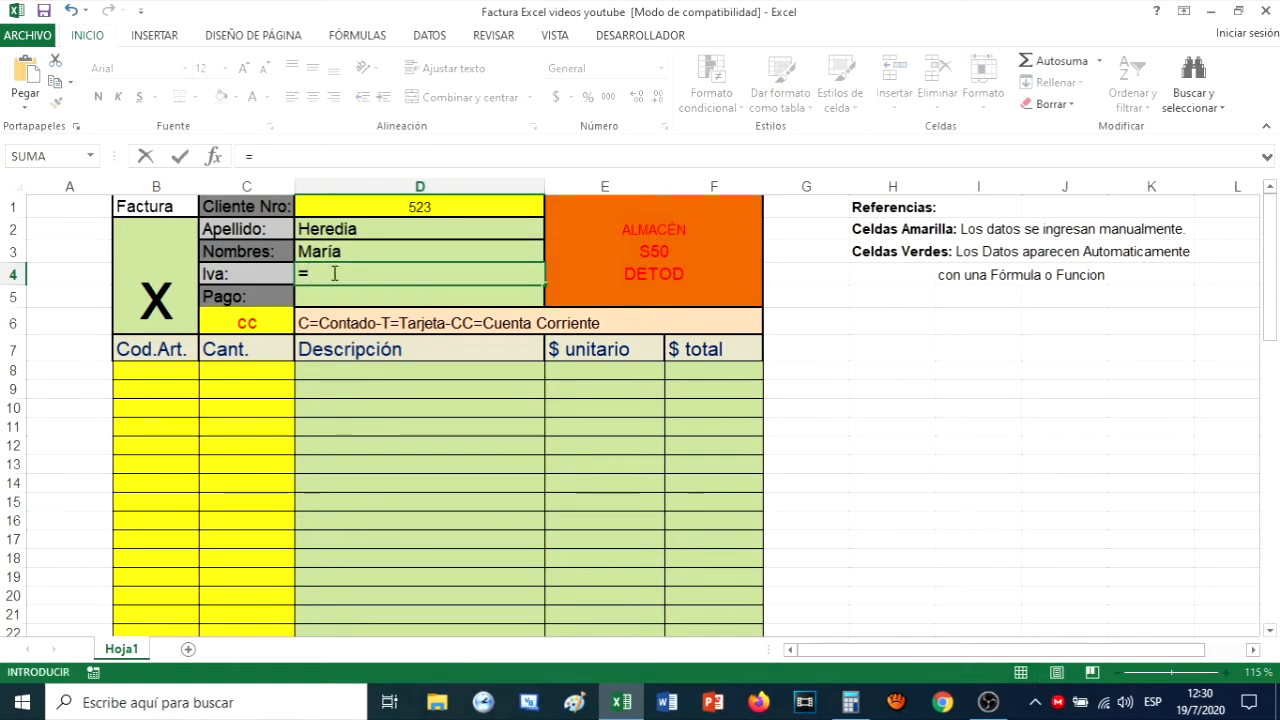
text(busc)
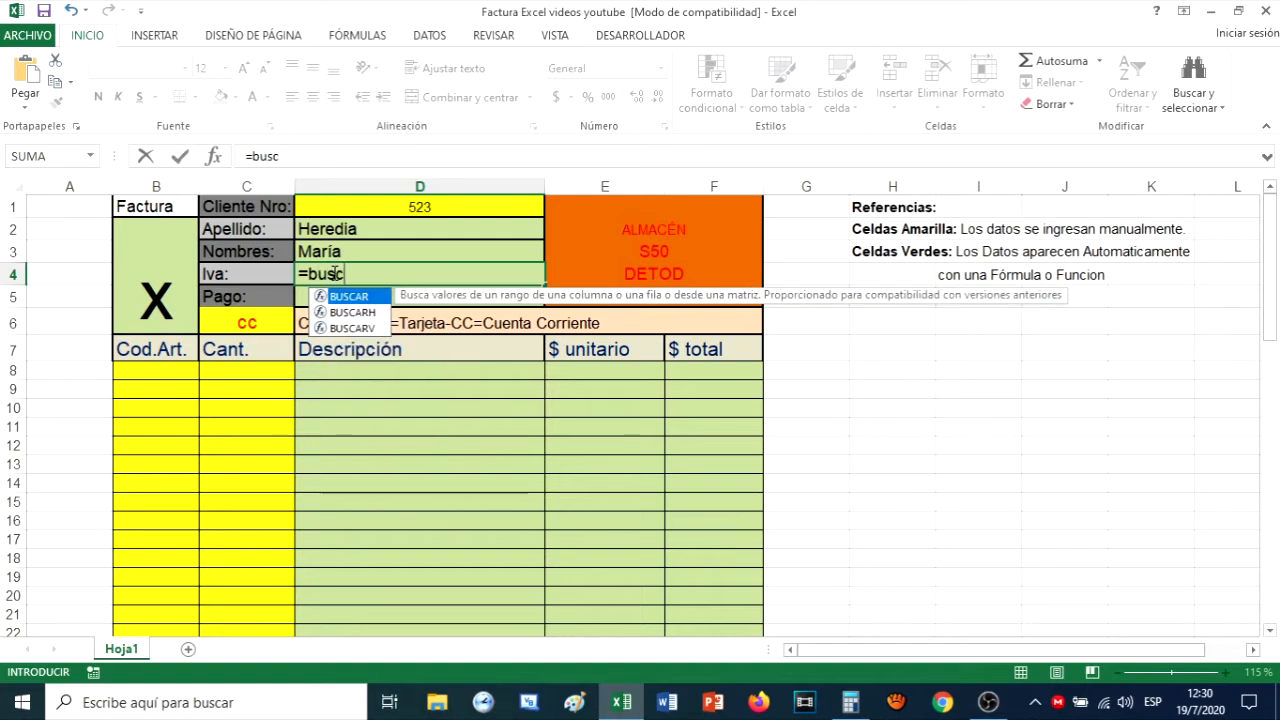
click(355, 328)
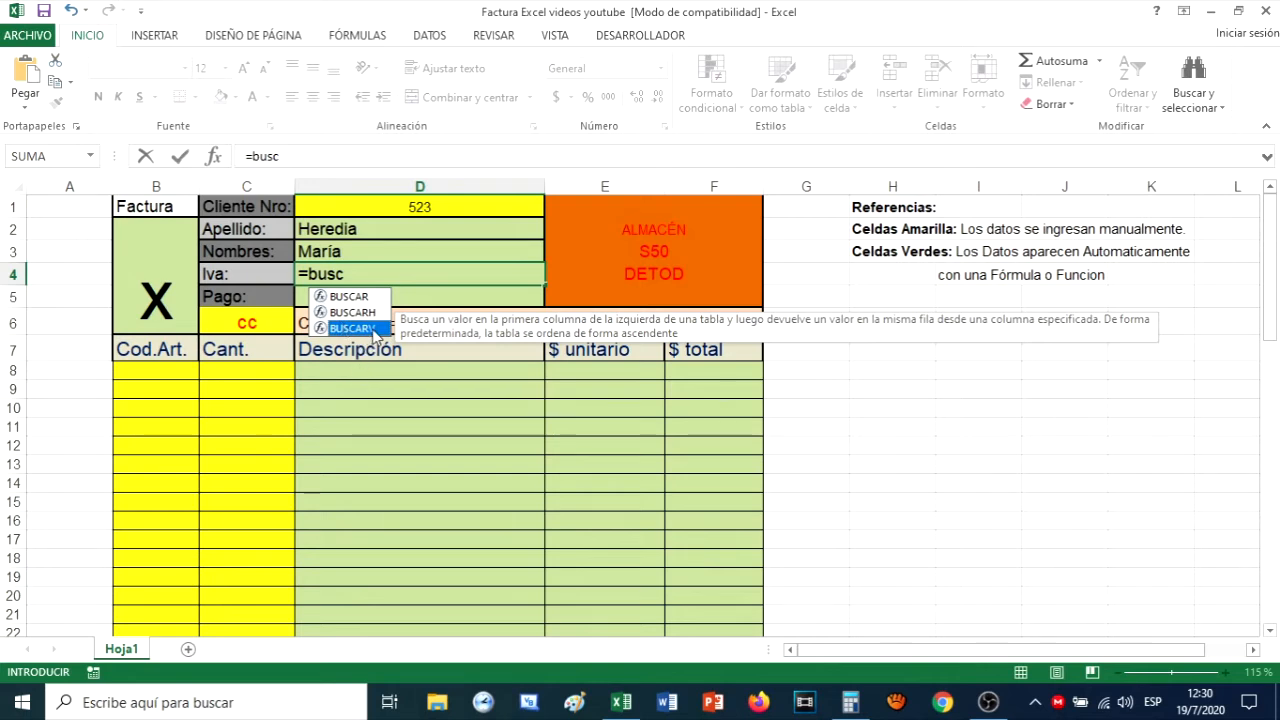
double_click(372, 329)
click(425, 207)
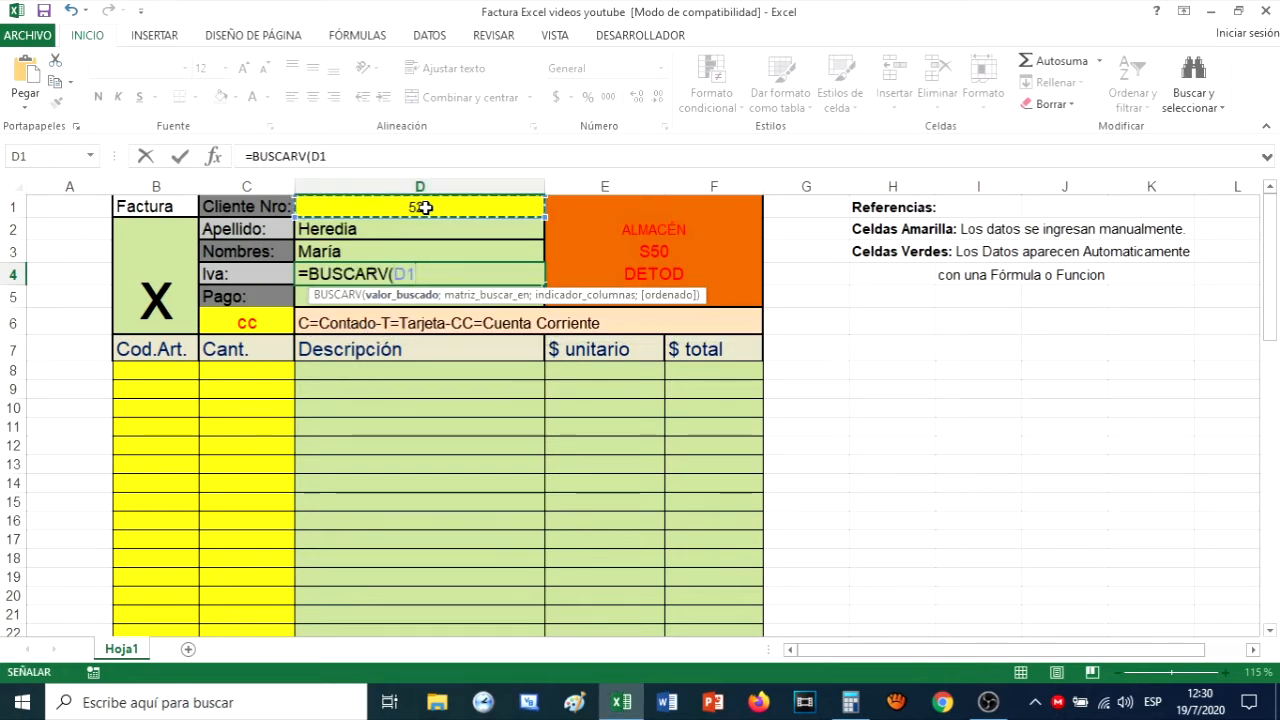
text(;)
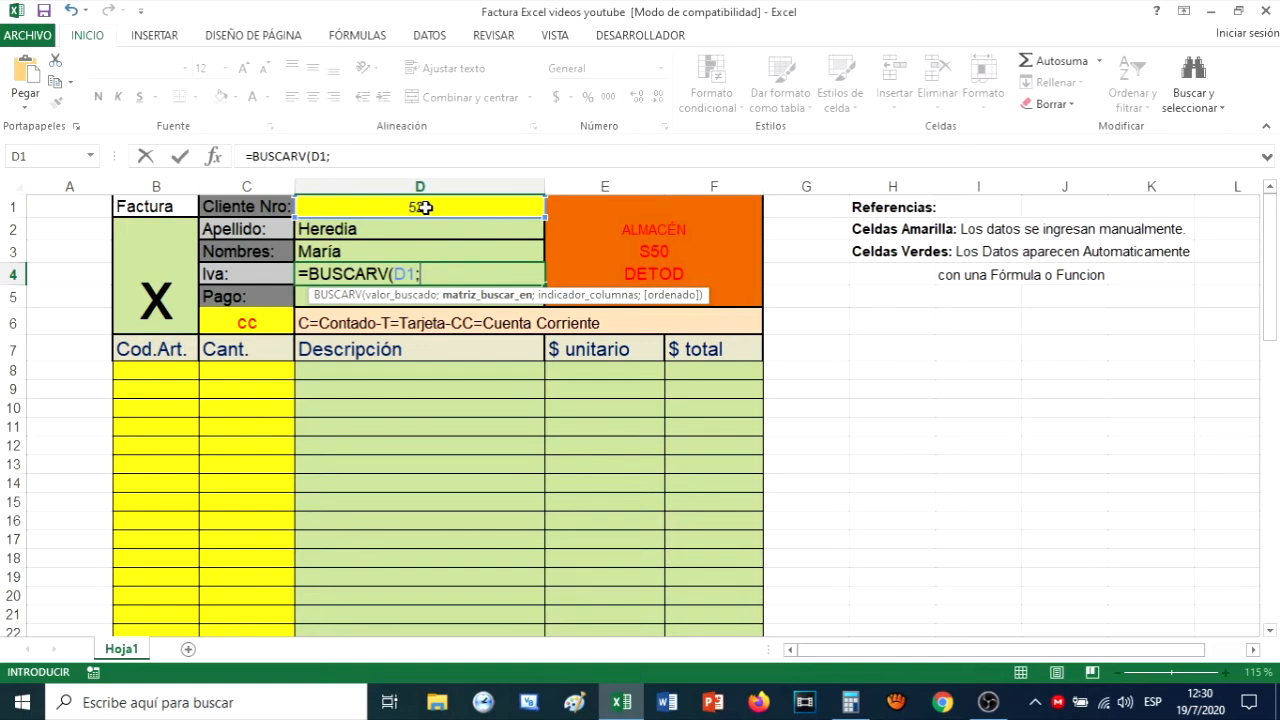
- Complete the Iva formula with the Clientes table range B53:E67 and column index 4
scroll(505, 310, down, 11)
scroll(487, 317, down, 4)
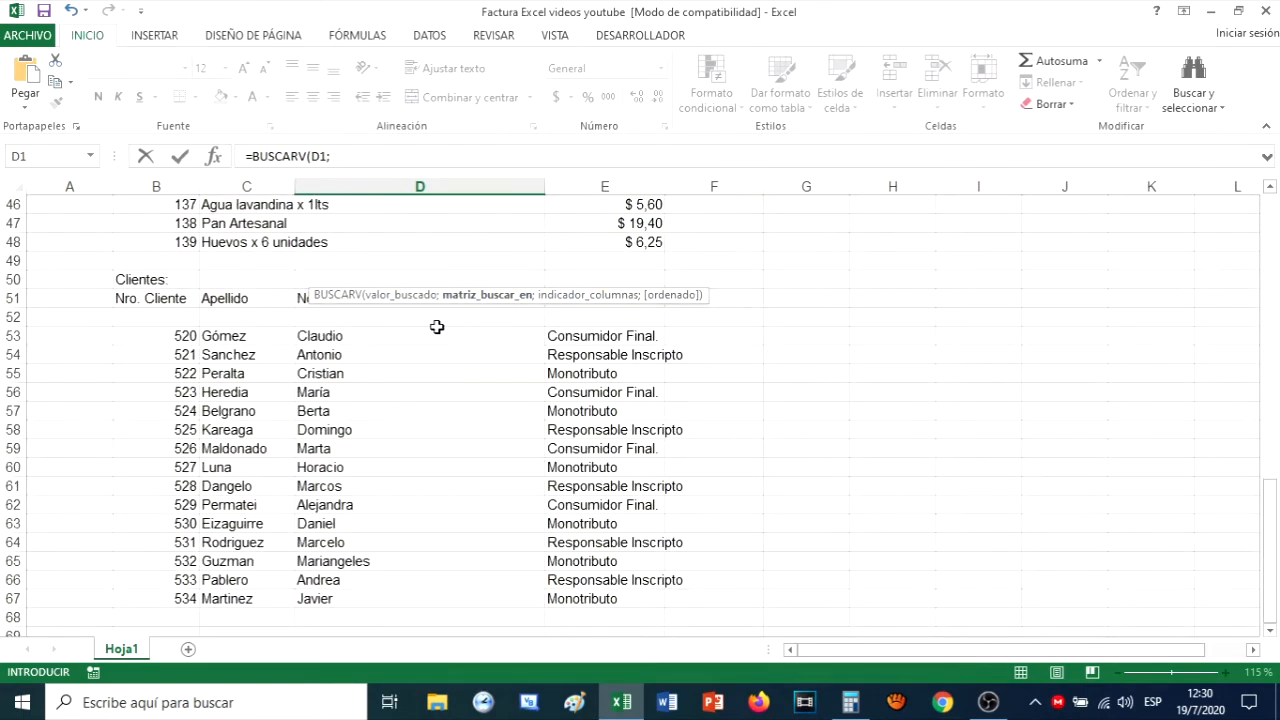
drag(157, 332, 641, 599)
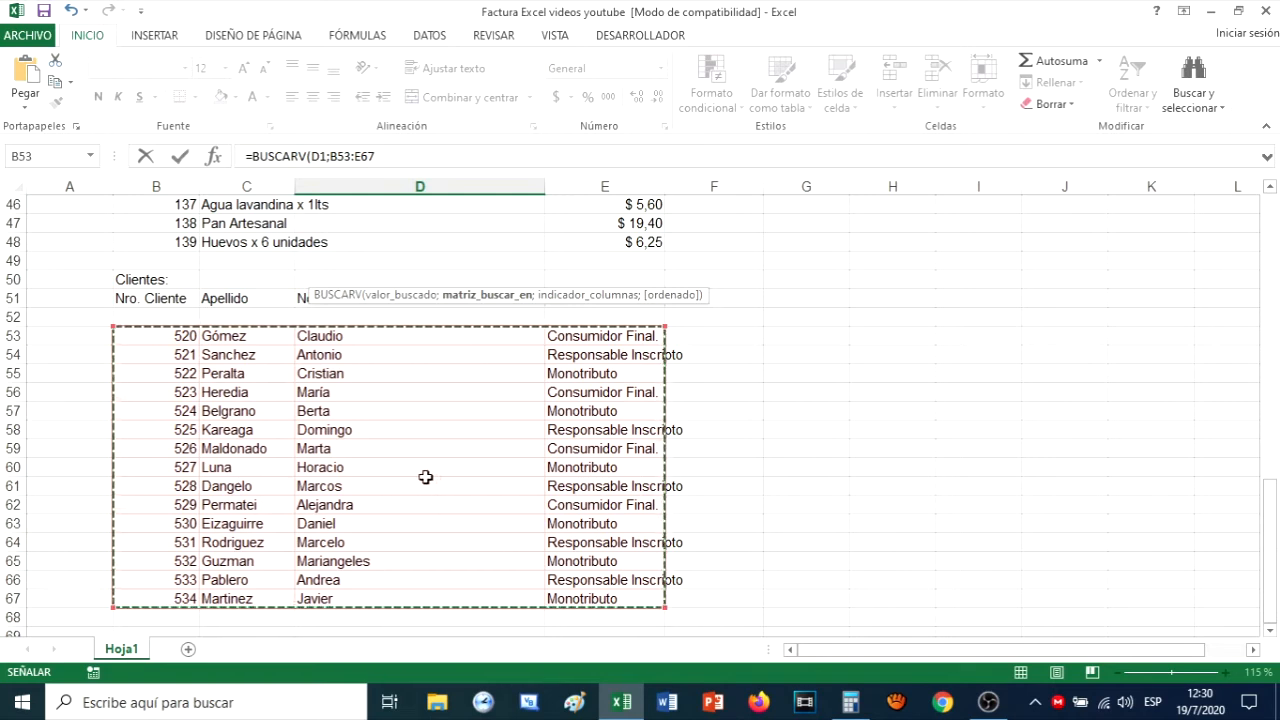
click(404, 150)
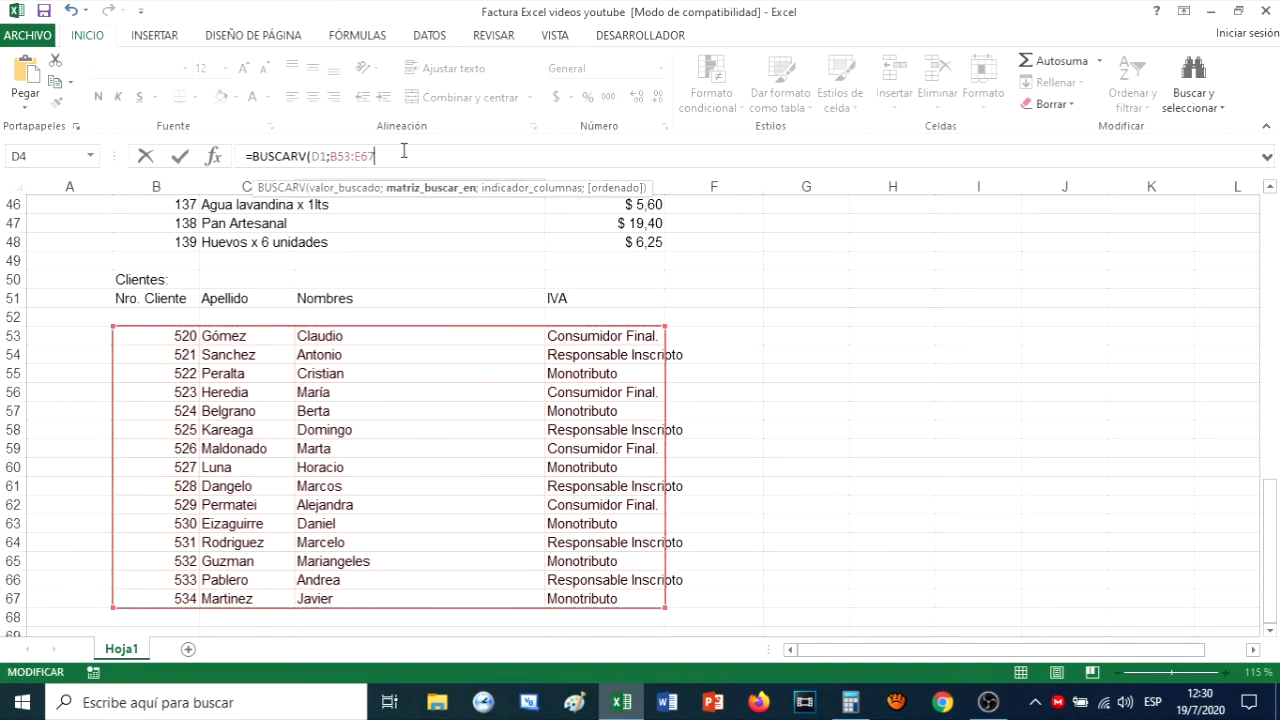
text(;4)
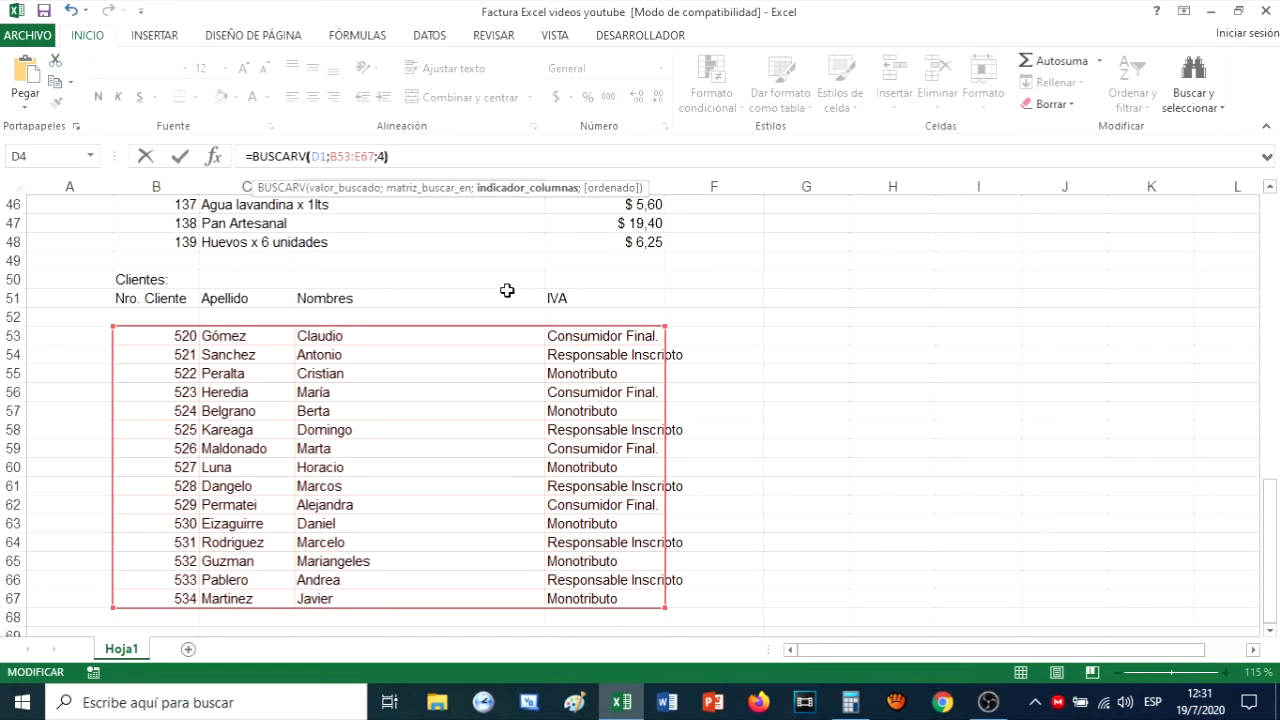
key(Return)
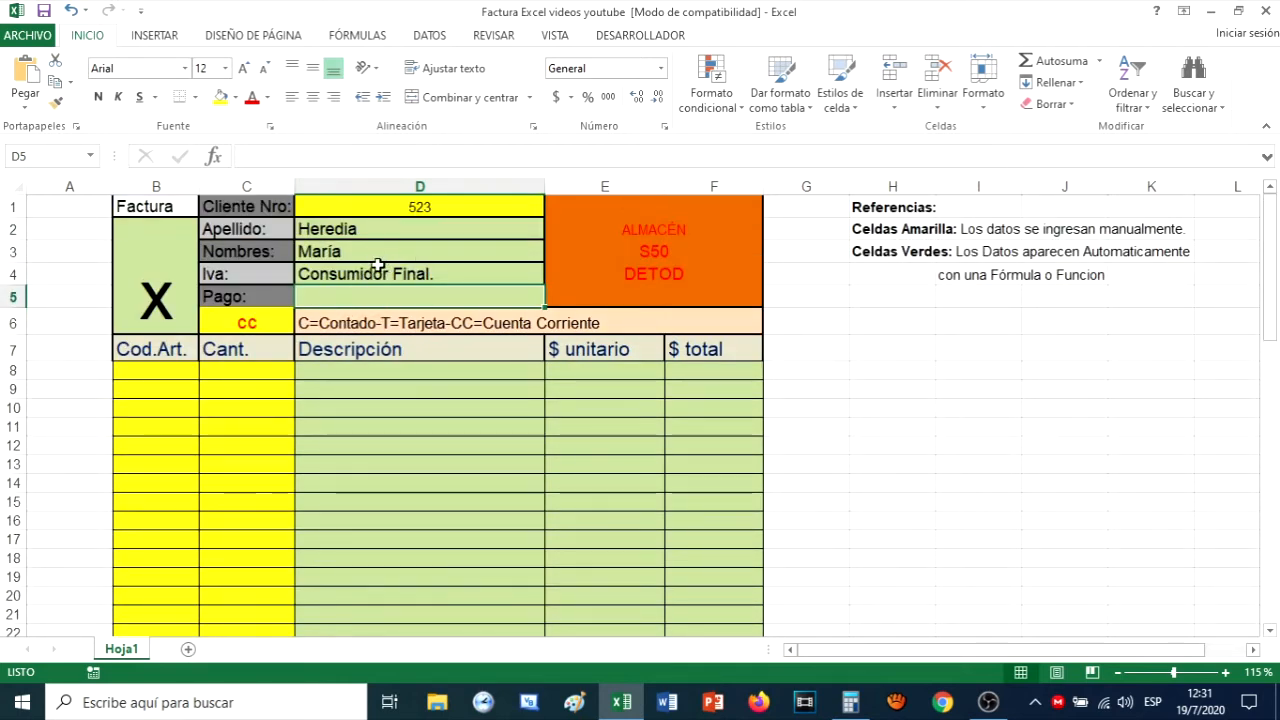
- Test the formulas by entering another existing client's number in D1 and comparing the filled-in data with the Clientes table
click(437, 207)
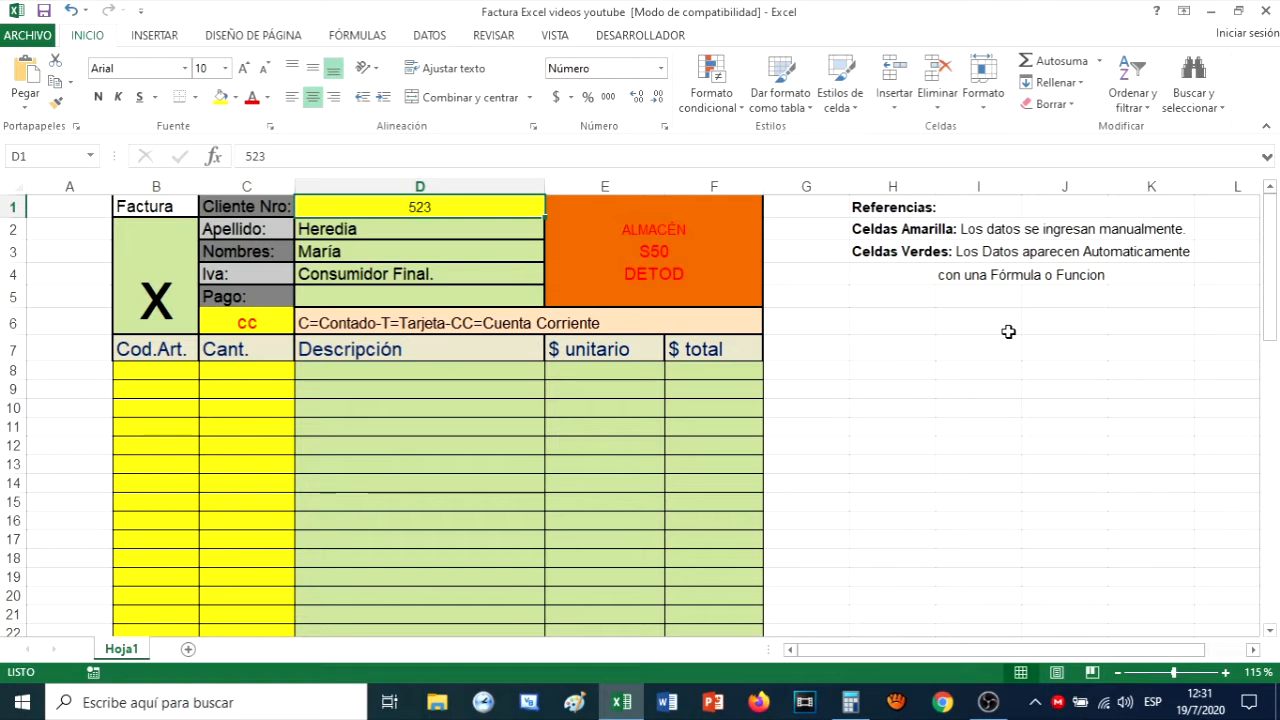
text(5)
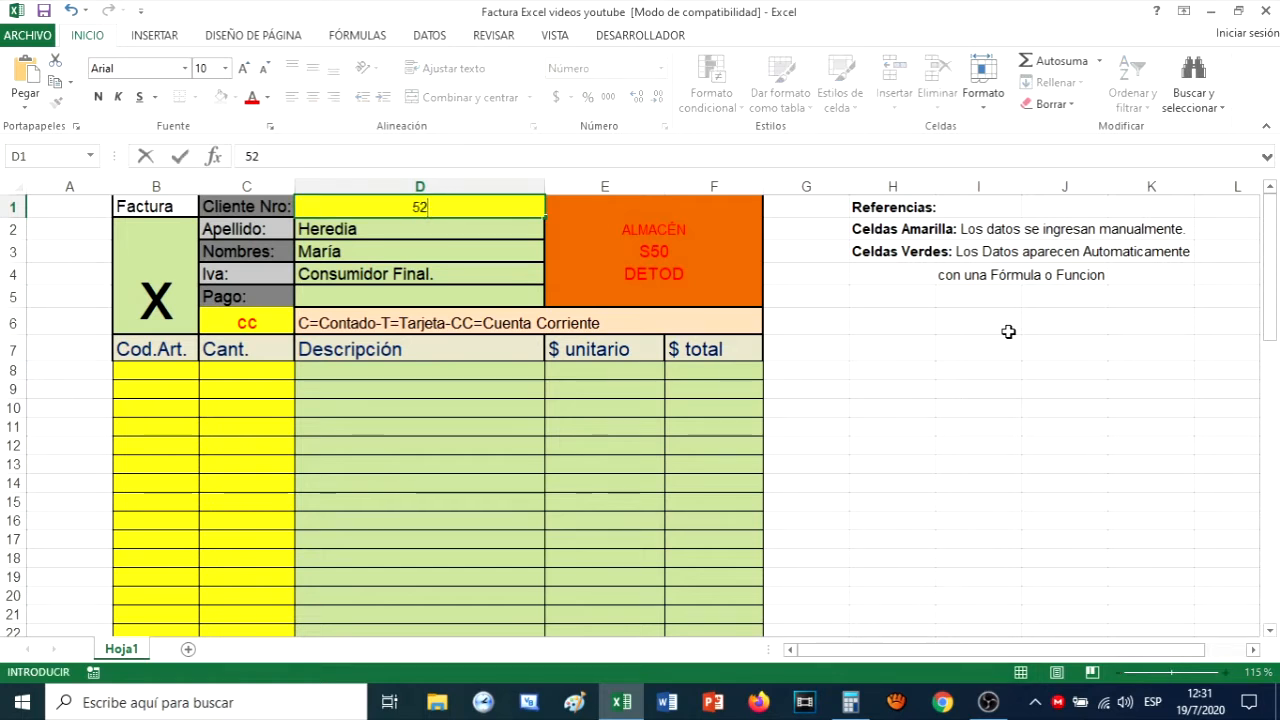
key(Return)
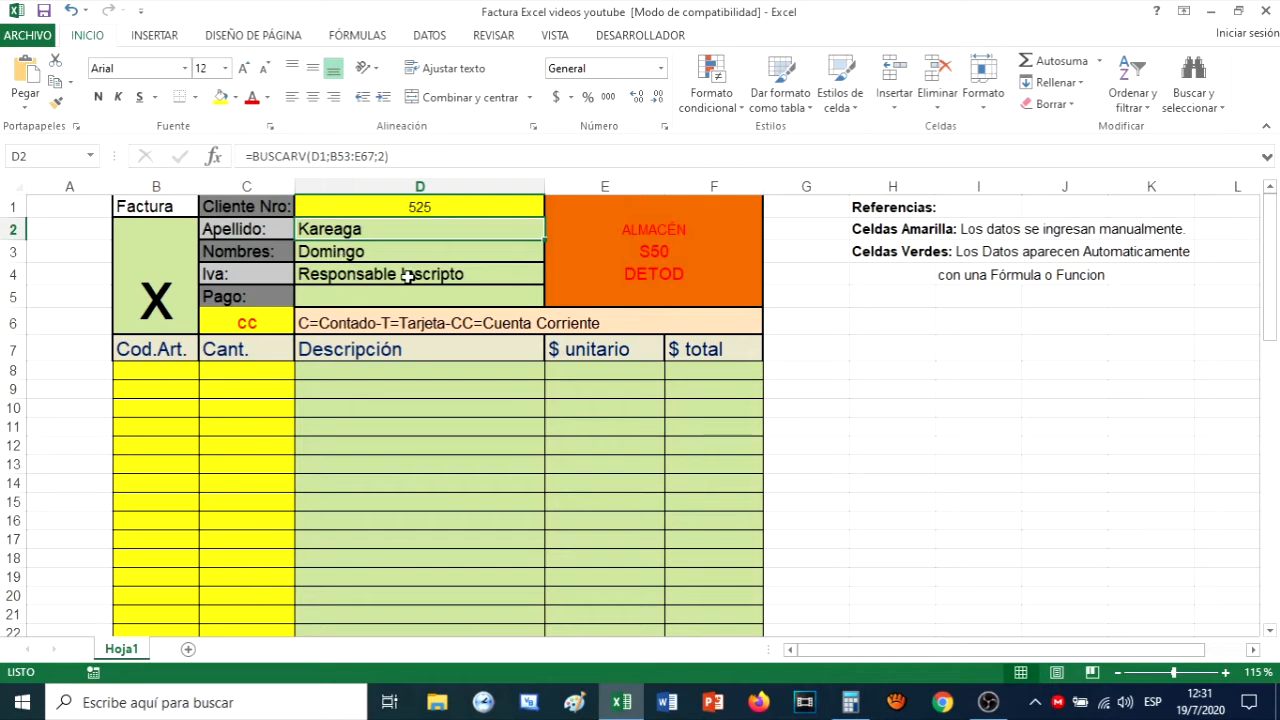
scroll(443, 229, down, 10)
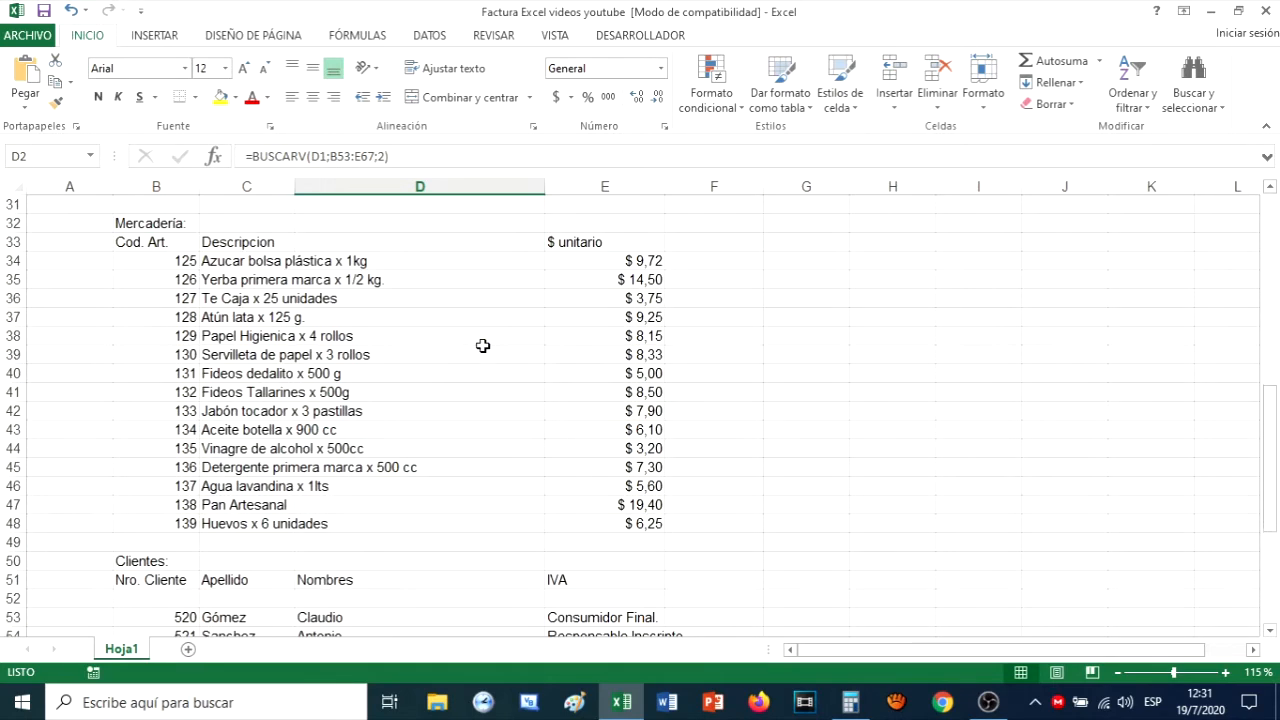
scroll(220, 468, down, 5)
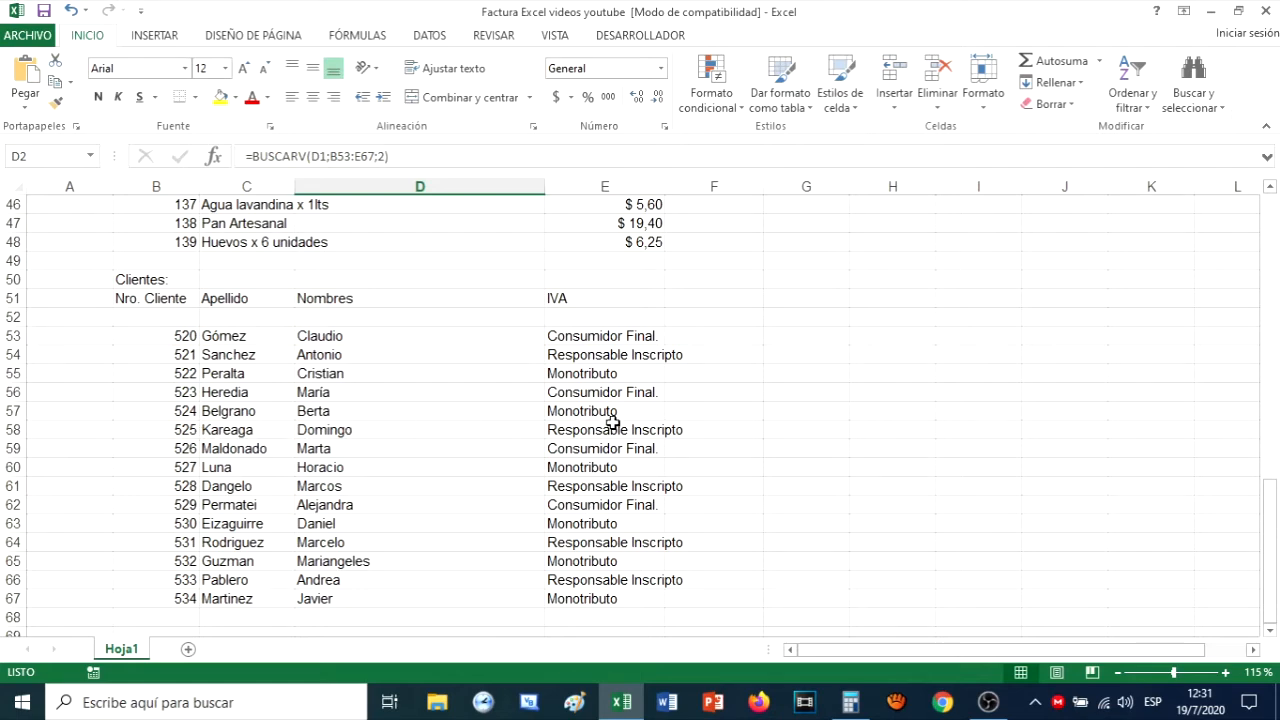
scroll(383, 443, up, 15)
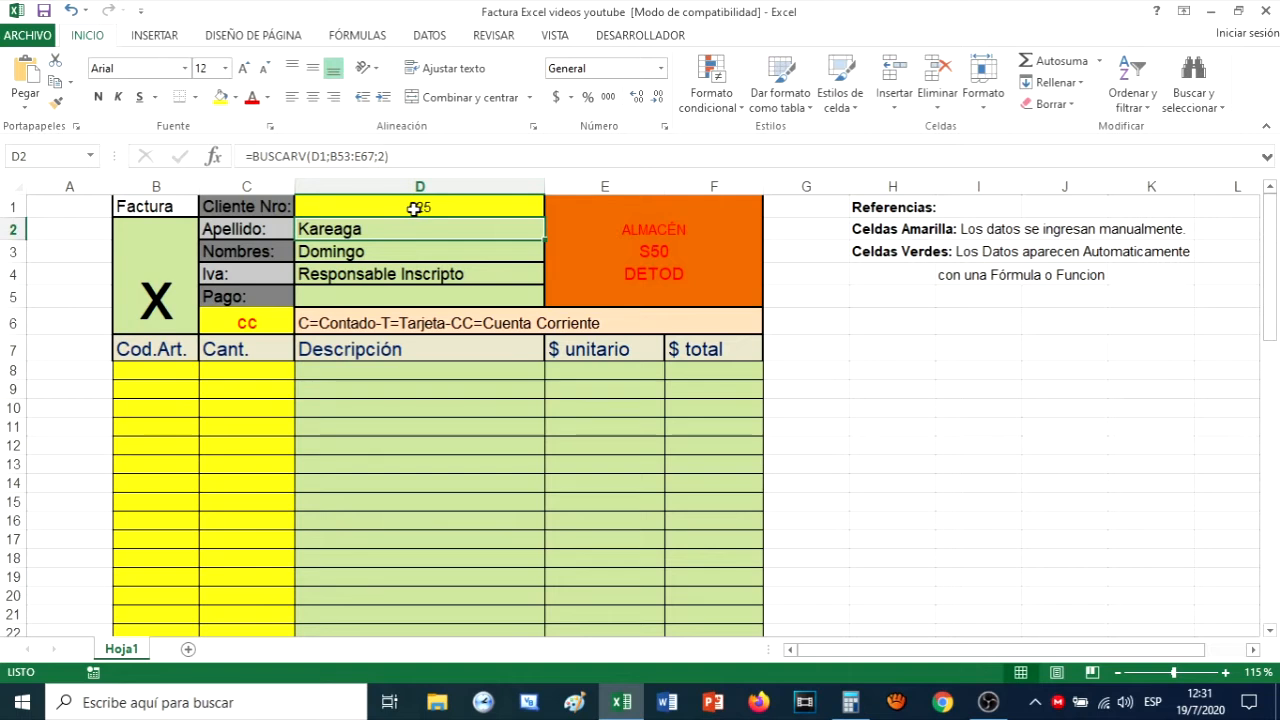
- Test the formulas by entering in D1 a number above the last client's number and checking the result against the Clientes table
click(420, 205)
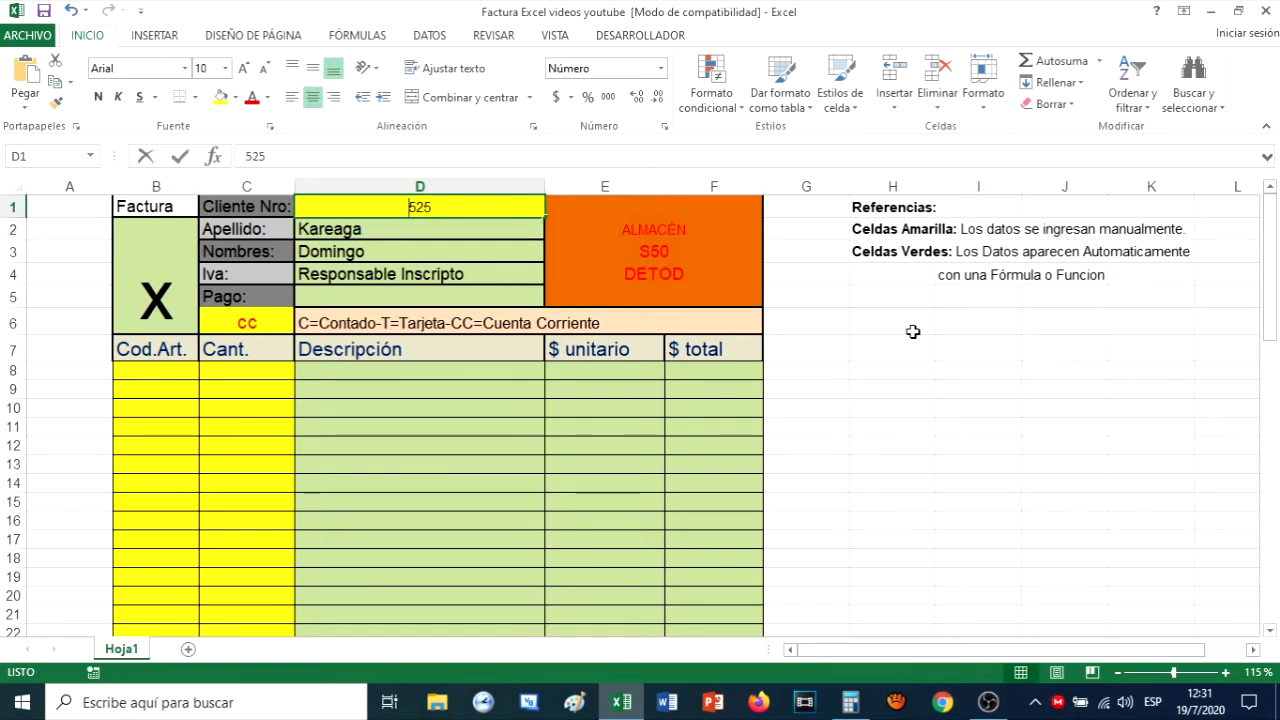
text(700)
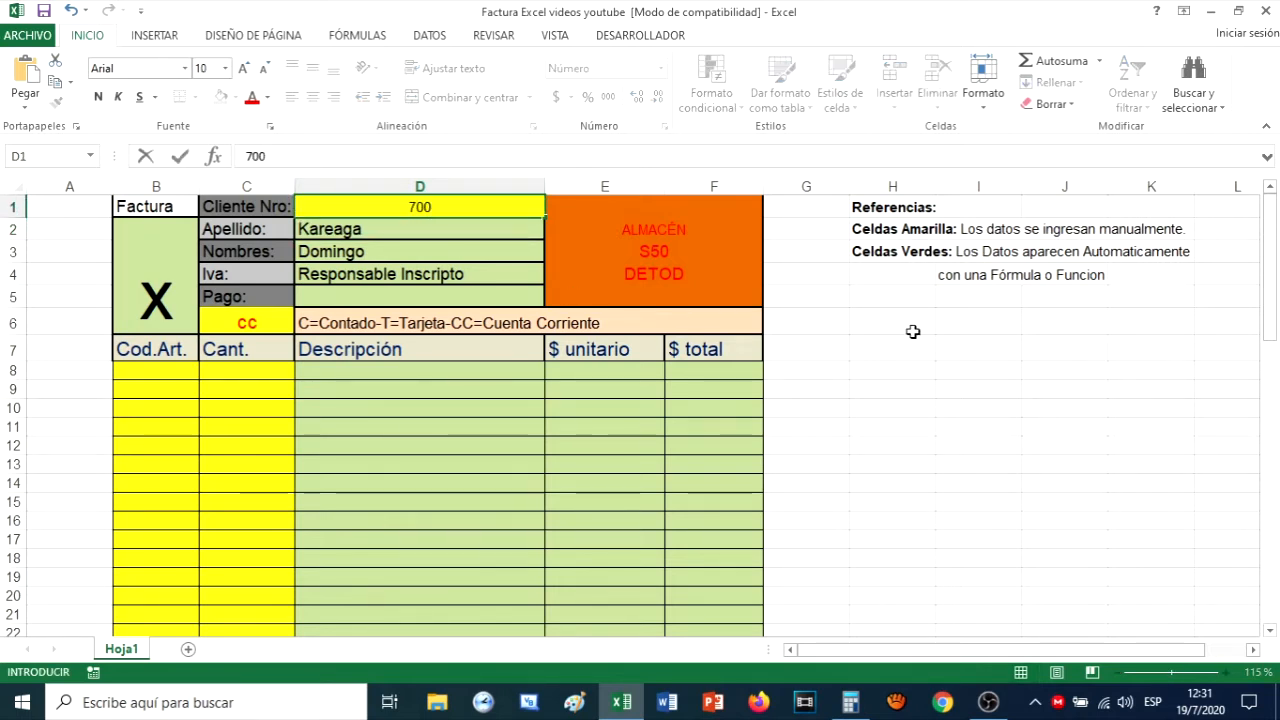
key(Return)
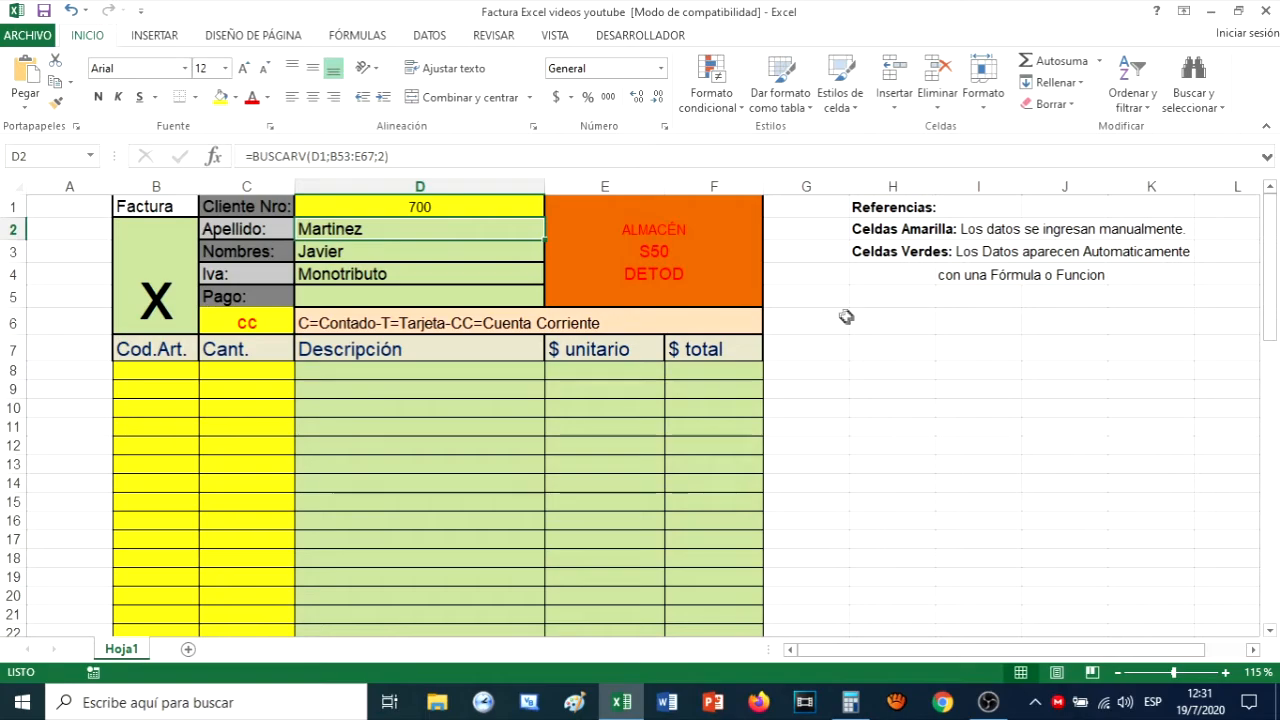
scroll(480, 302, down, 11)
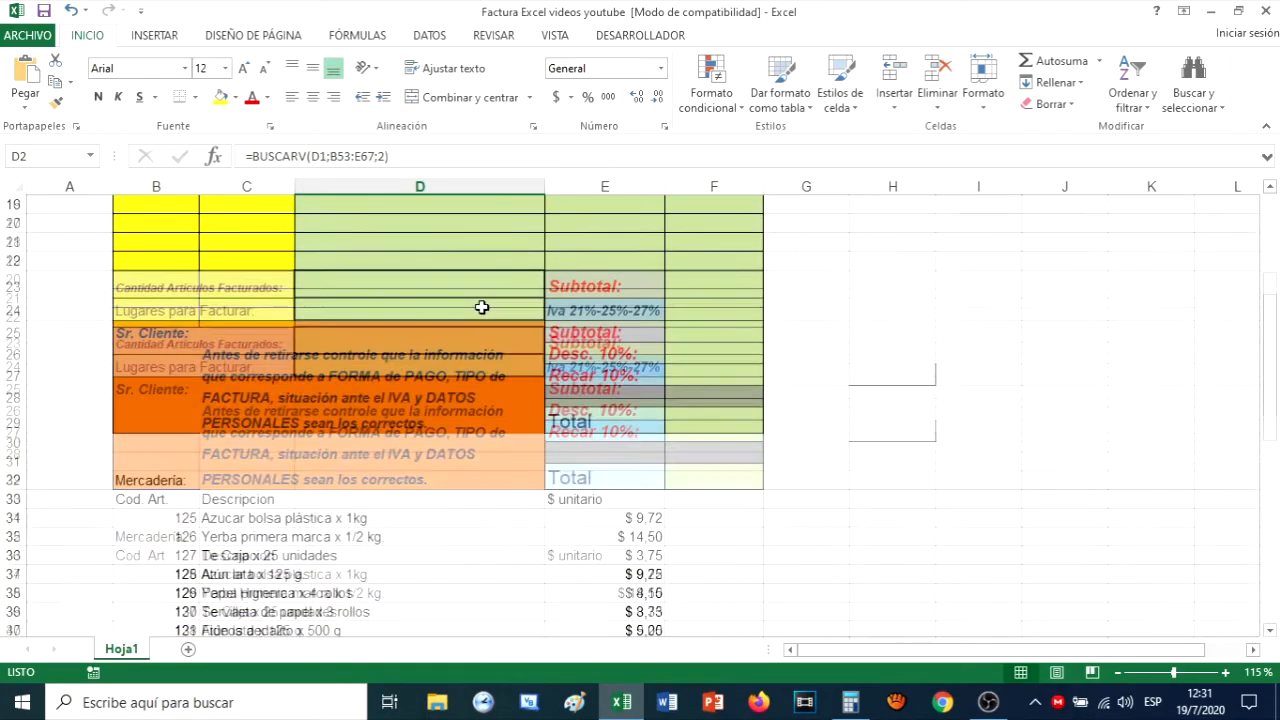
scroll(480, 302, down, 7)
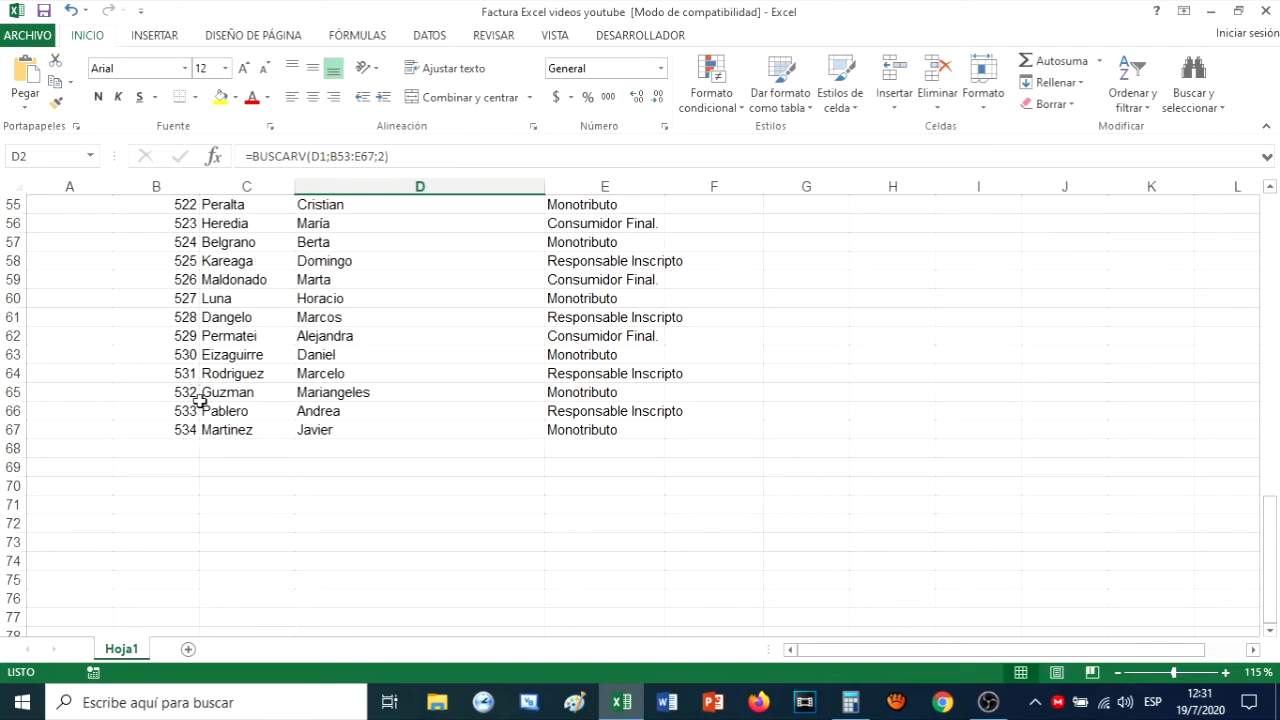
scroll(196, 498, down, 5)
scroll(196, 498, up, 6)
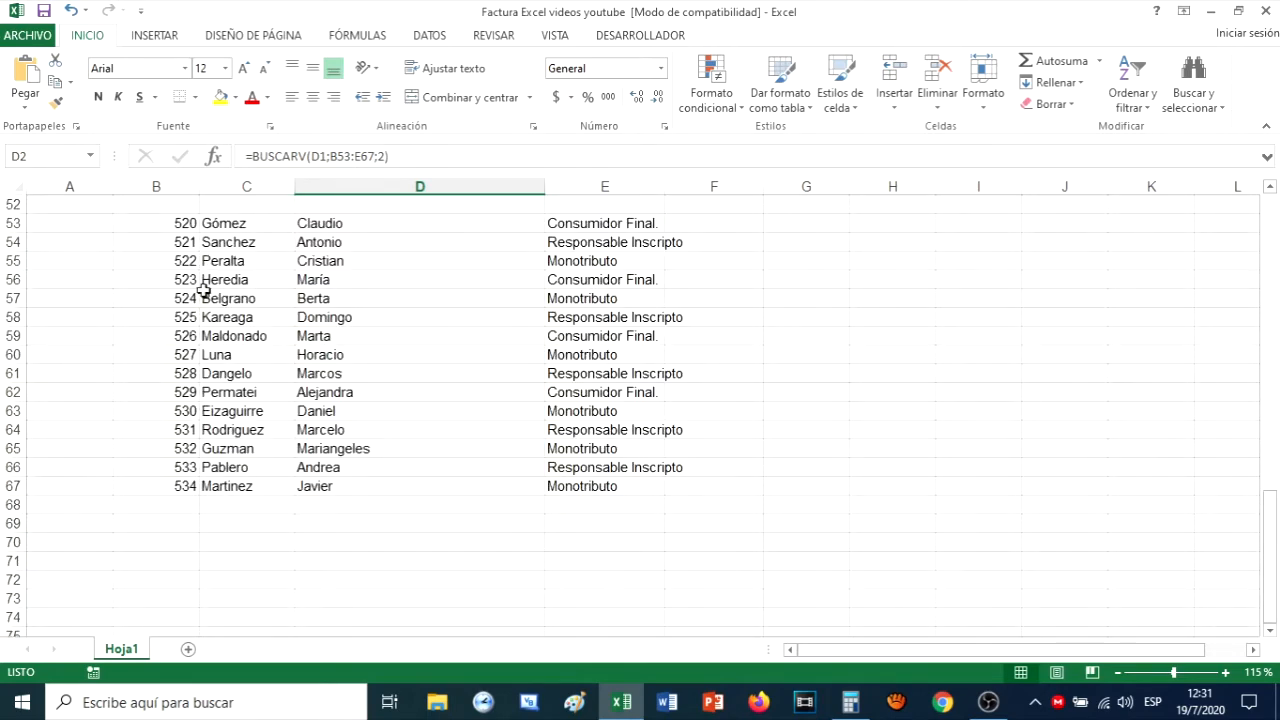
scroll(250, 453, up, 17)
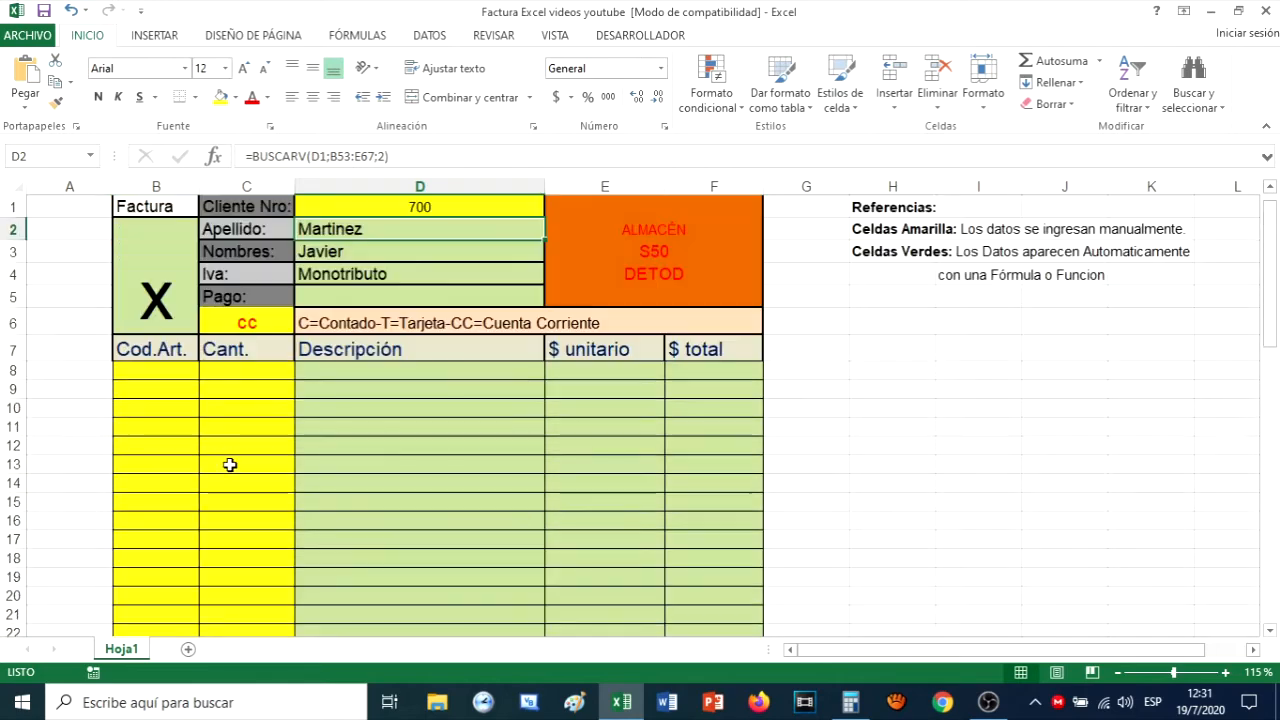
- Test the formulas by entering in D1 a number below the first client's number and checking it against the Clientes table
click(427, 204)
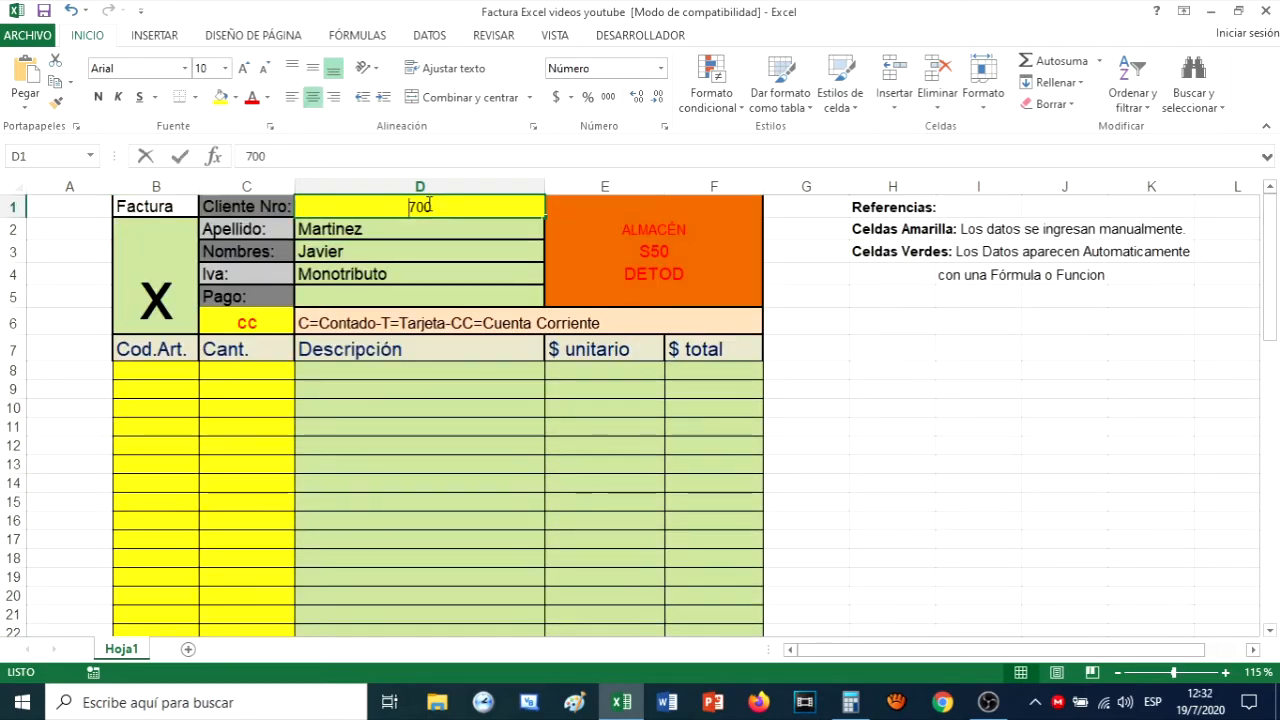
text(100)
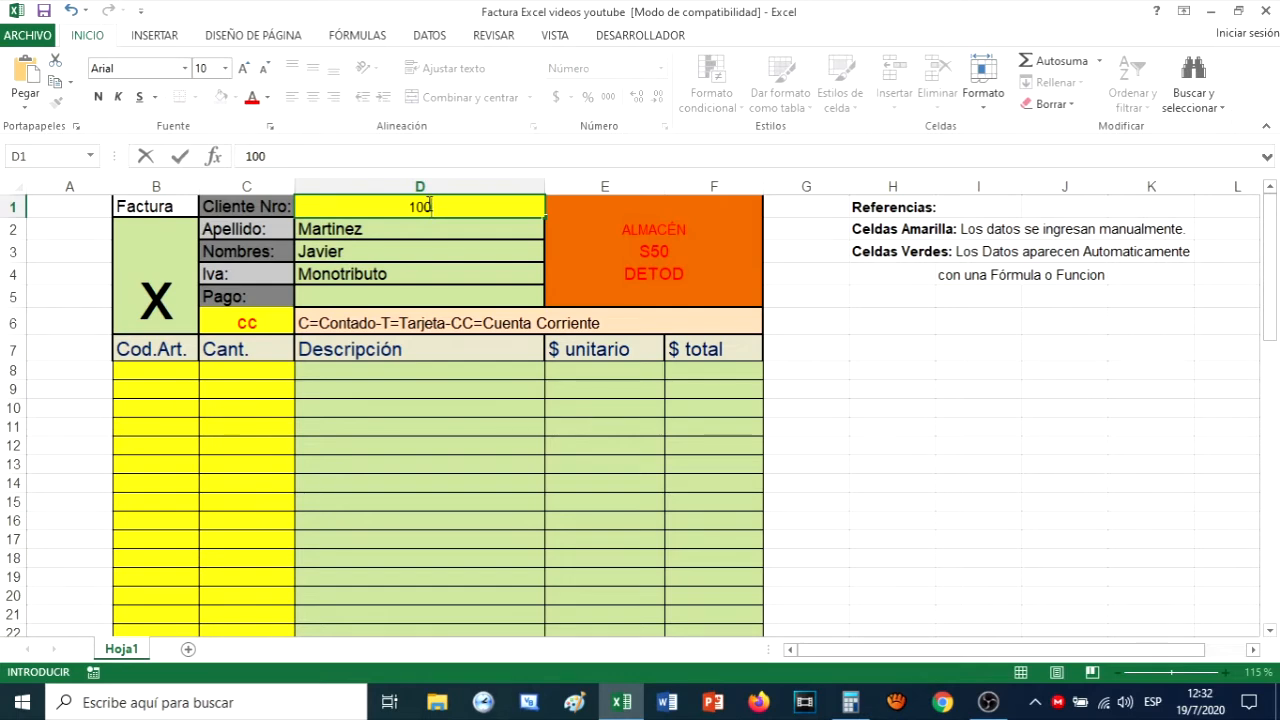
key(Return)
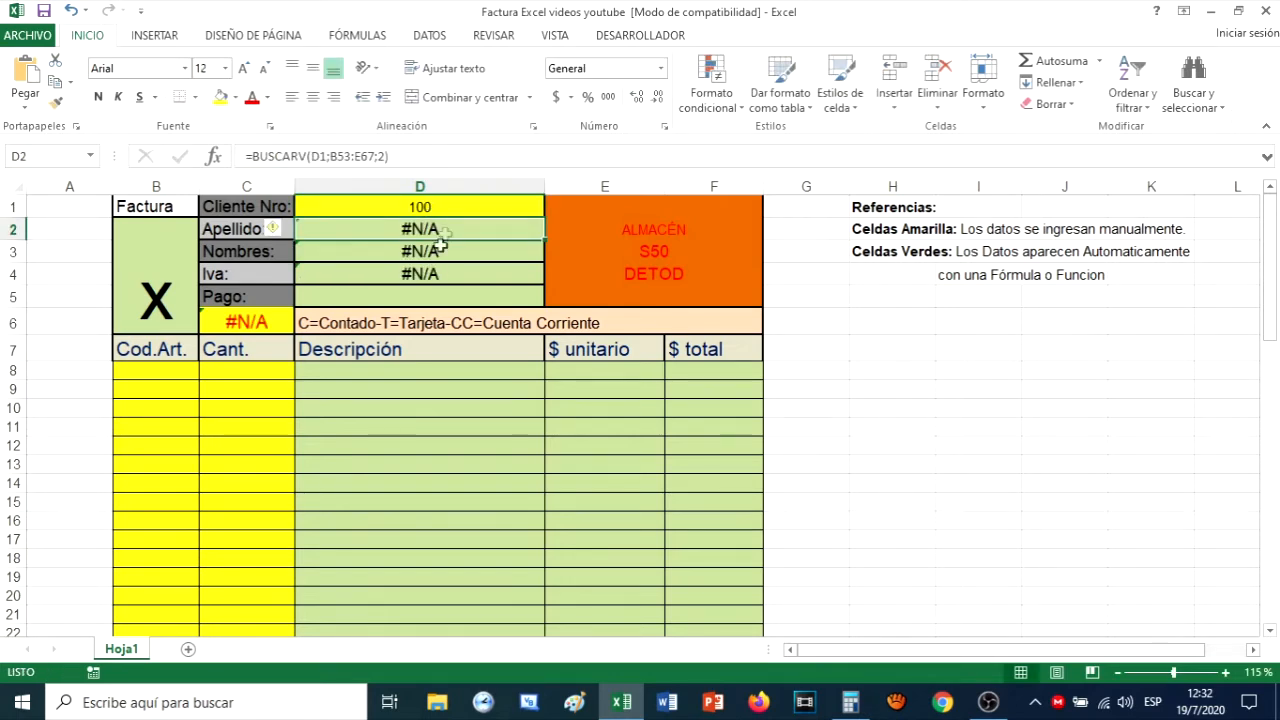
scroll(508, 523, down, 13)
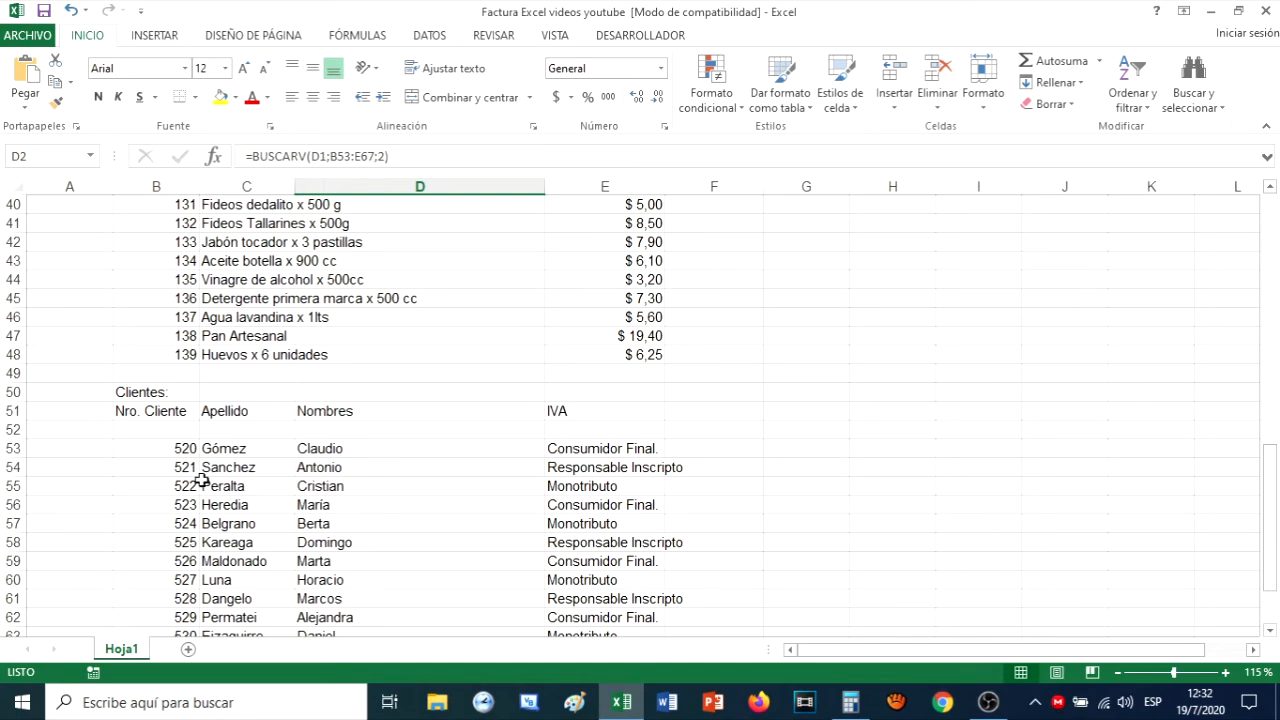
scroll(202, 481, up, 13)
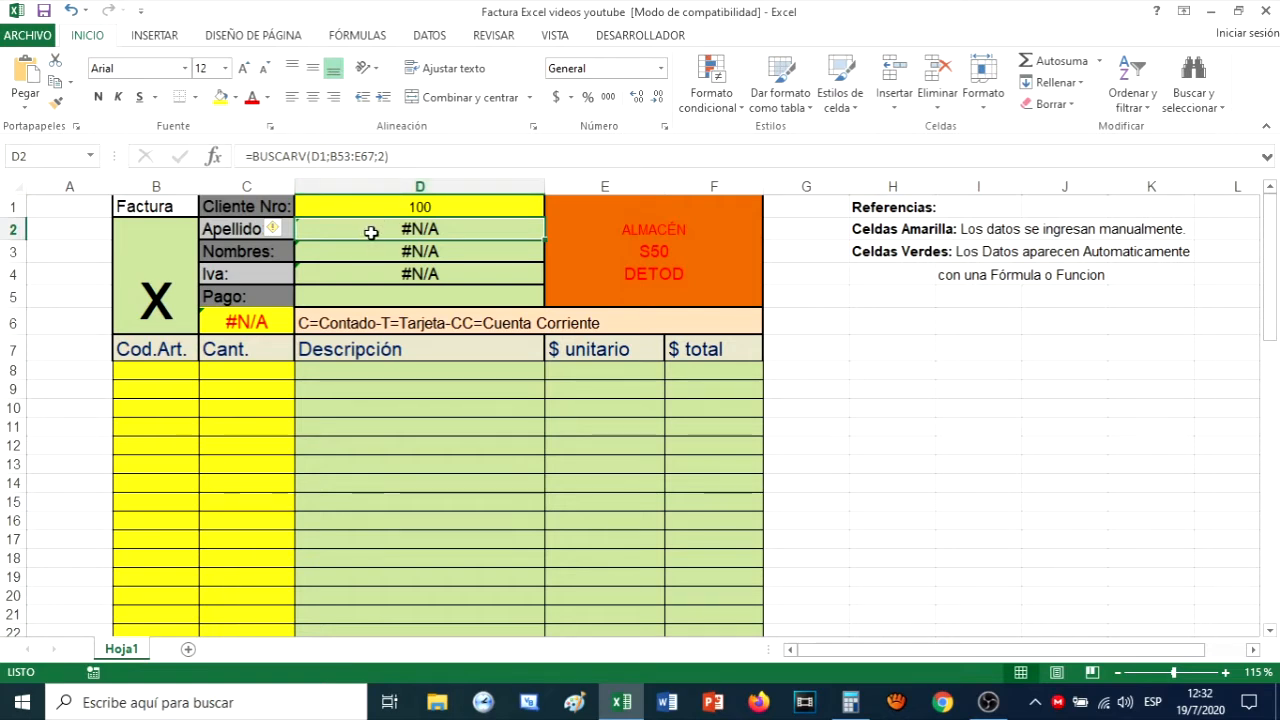
- Replace the test number in D1 with an existing client's number
click(415, 206)
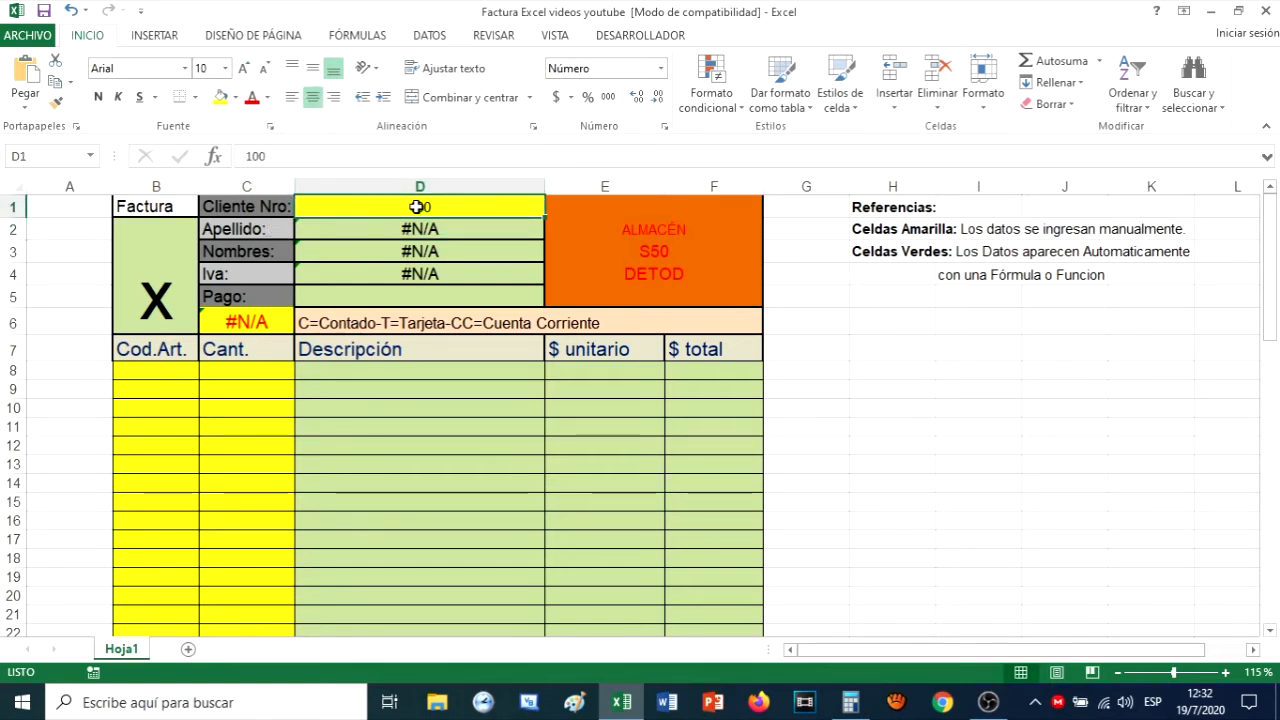
text(523)
key(Return)
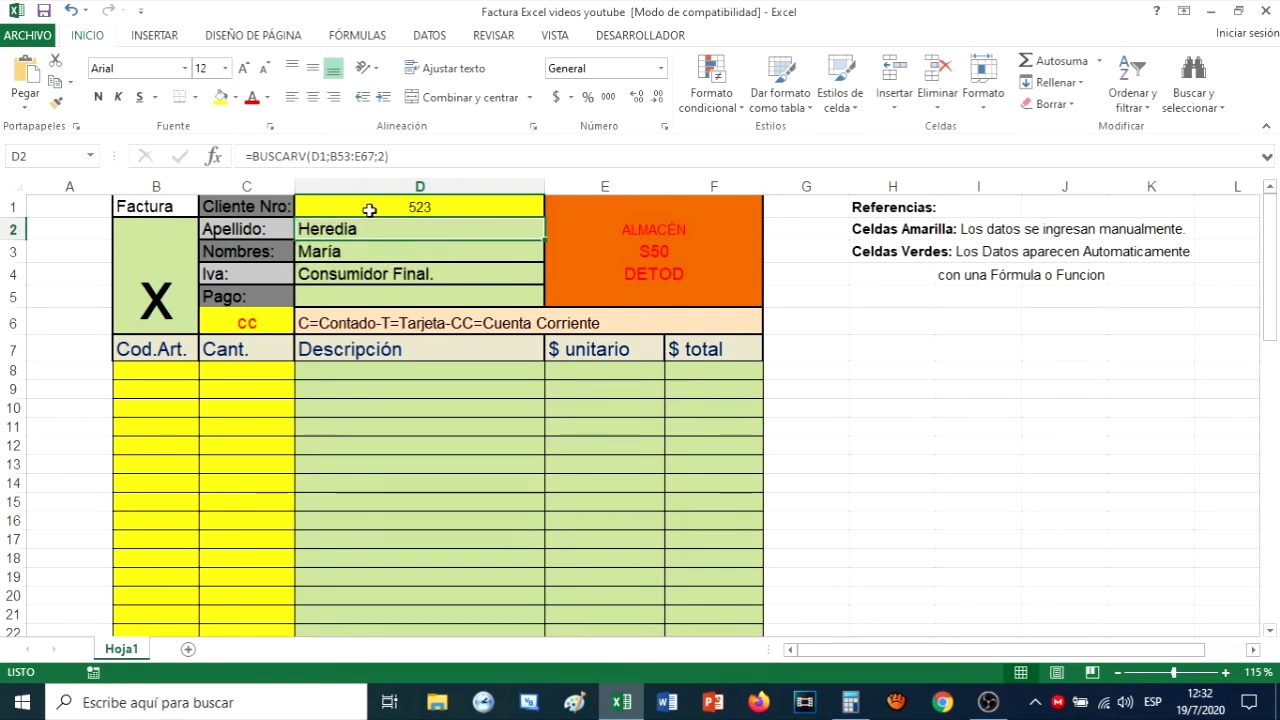
- Insert an SI function before BUSCARV in the Apellido formula in D2, returning empty text "" when D1<520
key(F2)
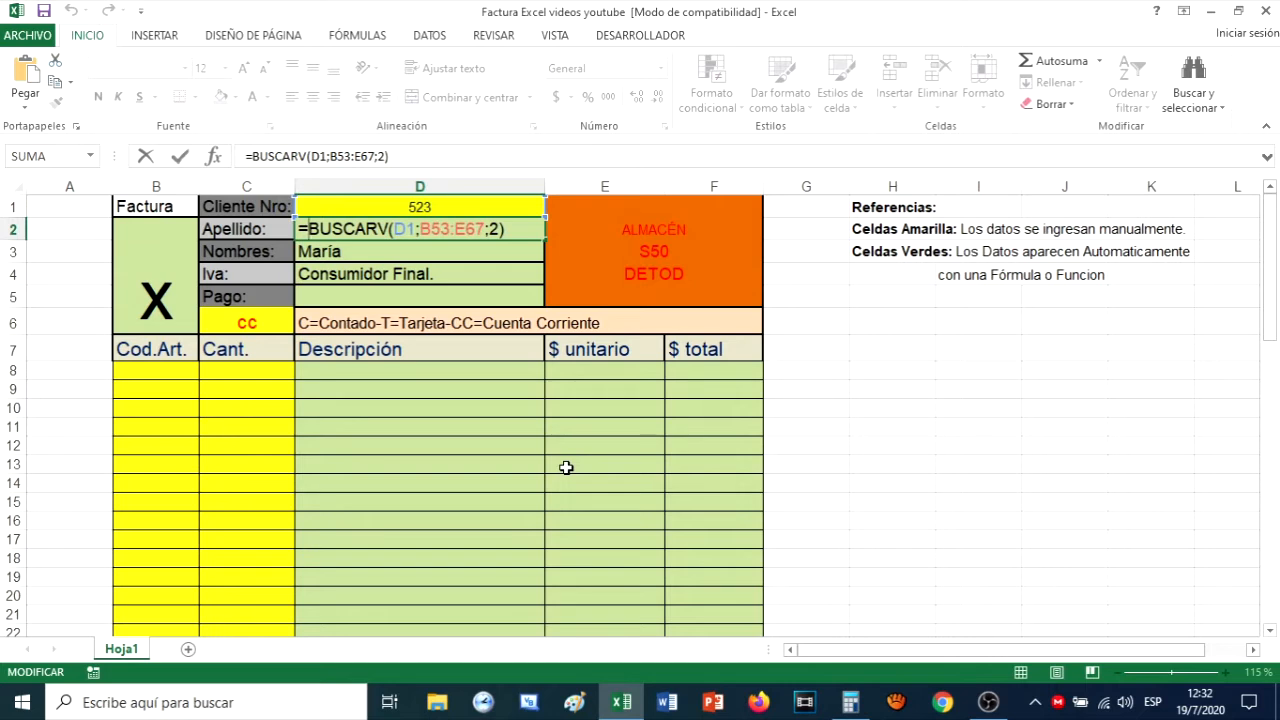
text(S)
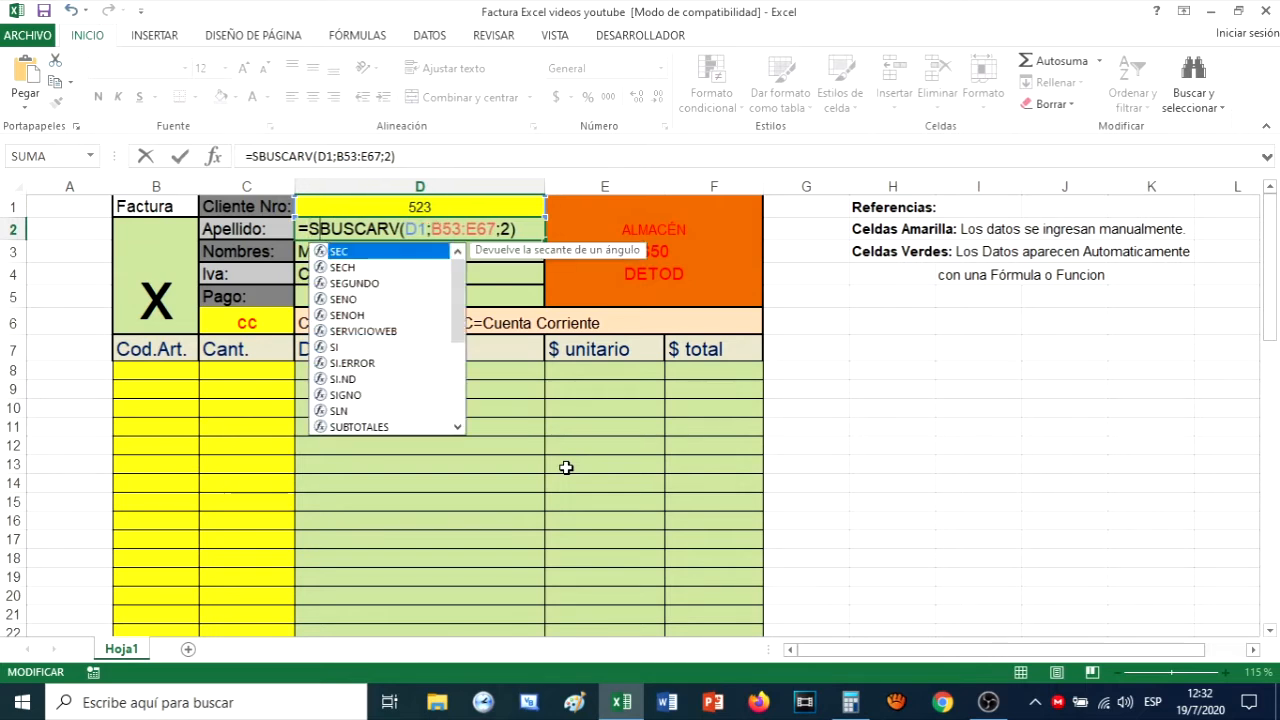
text(i()
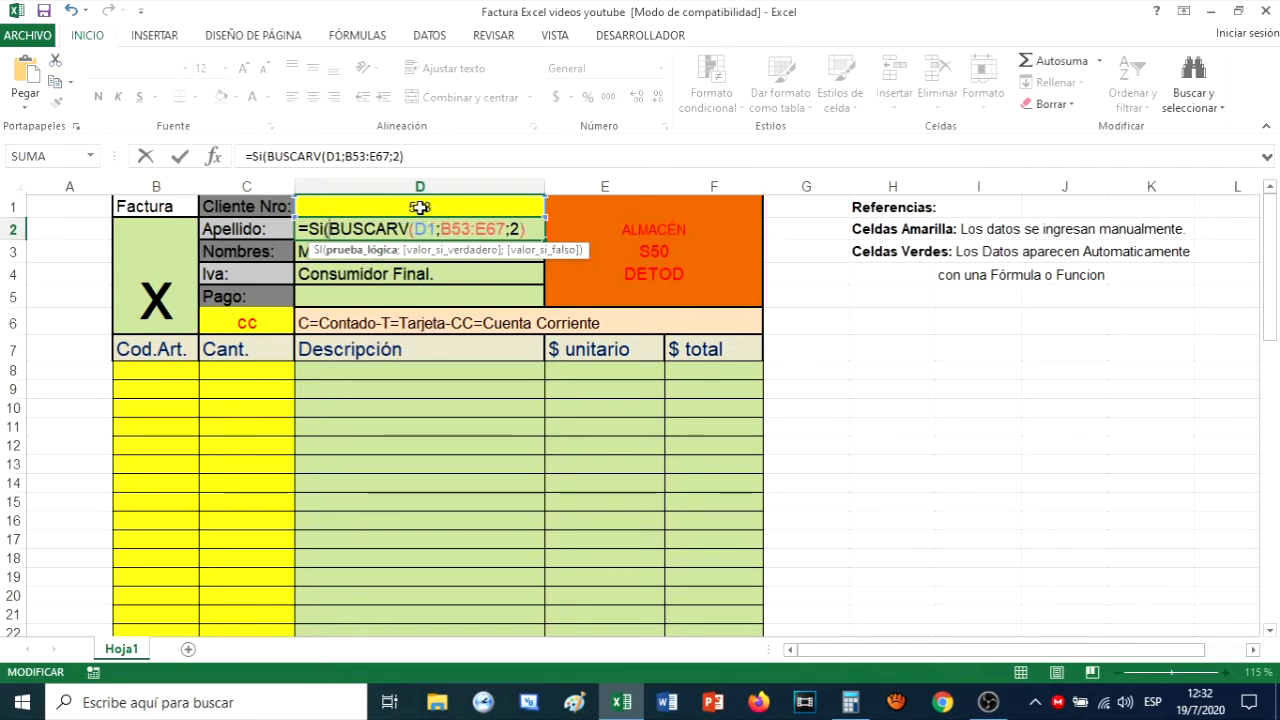
click(419, 207)
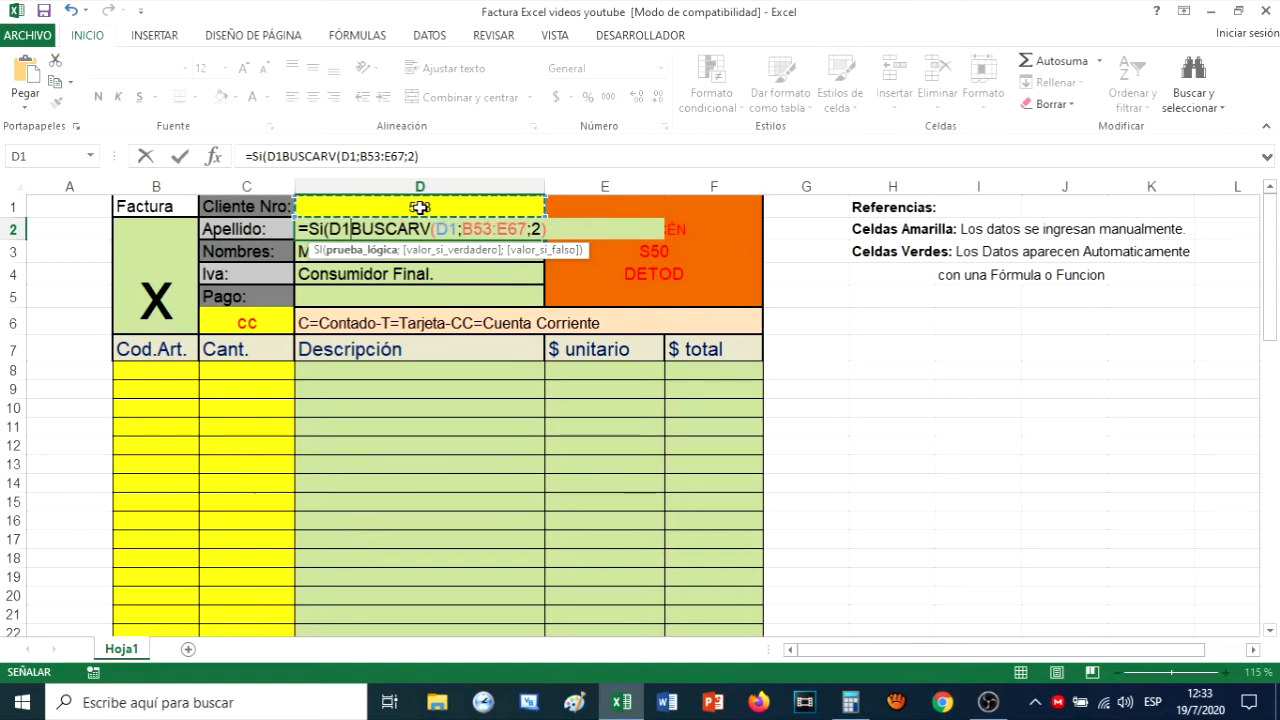
text(>)
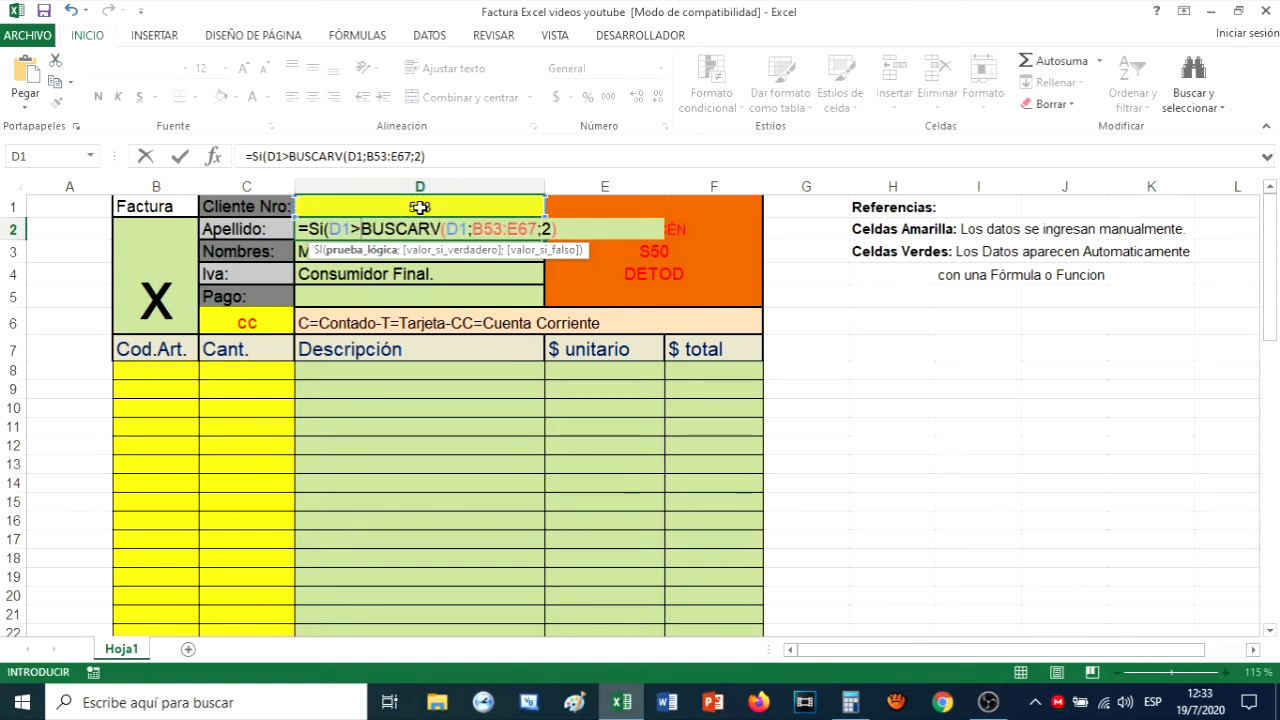
key(BackSpace)
text(<520)
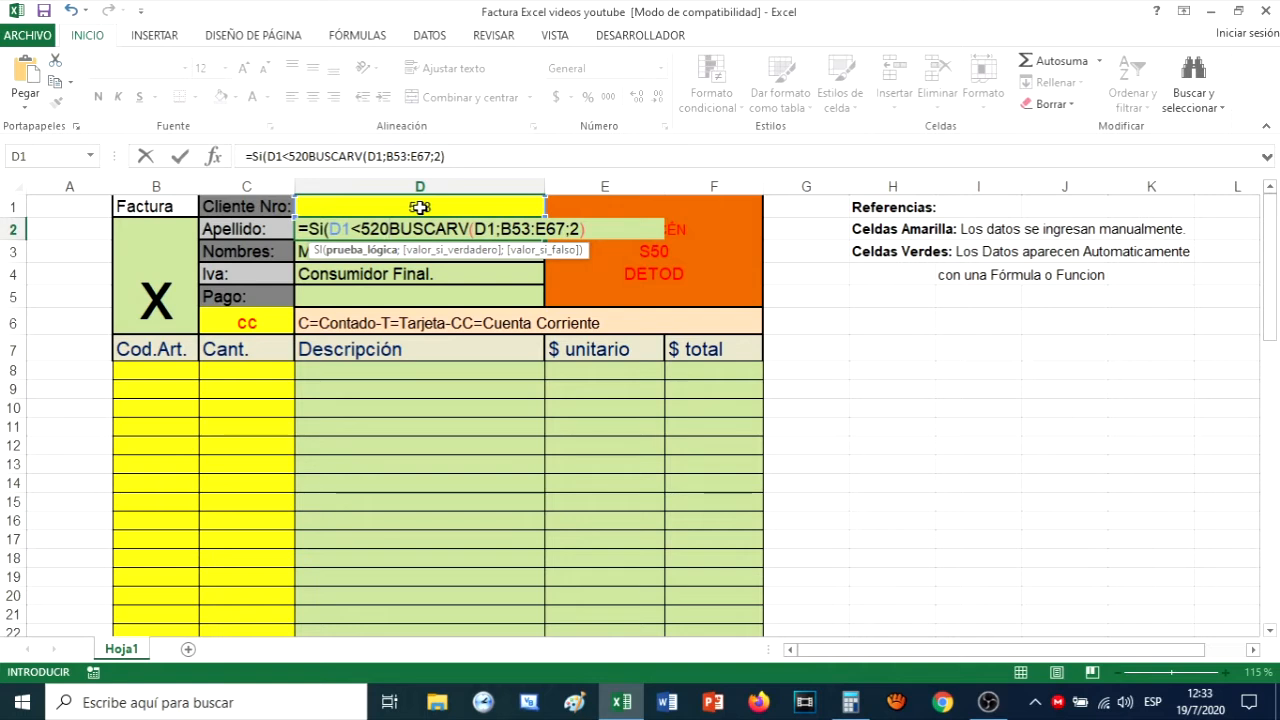
text(;)
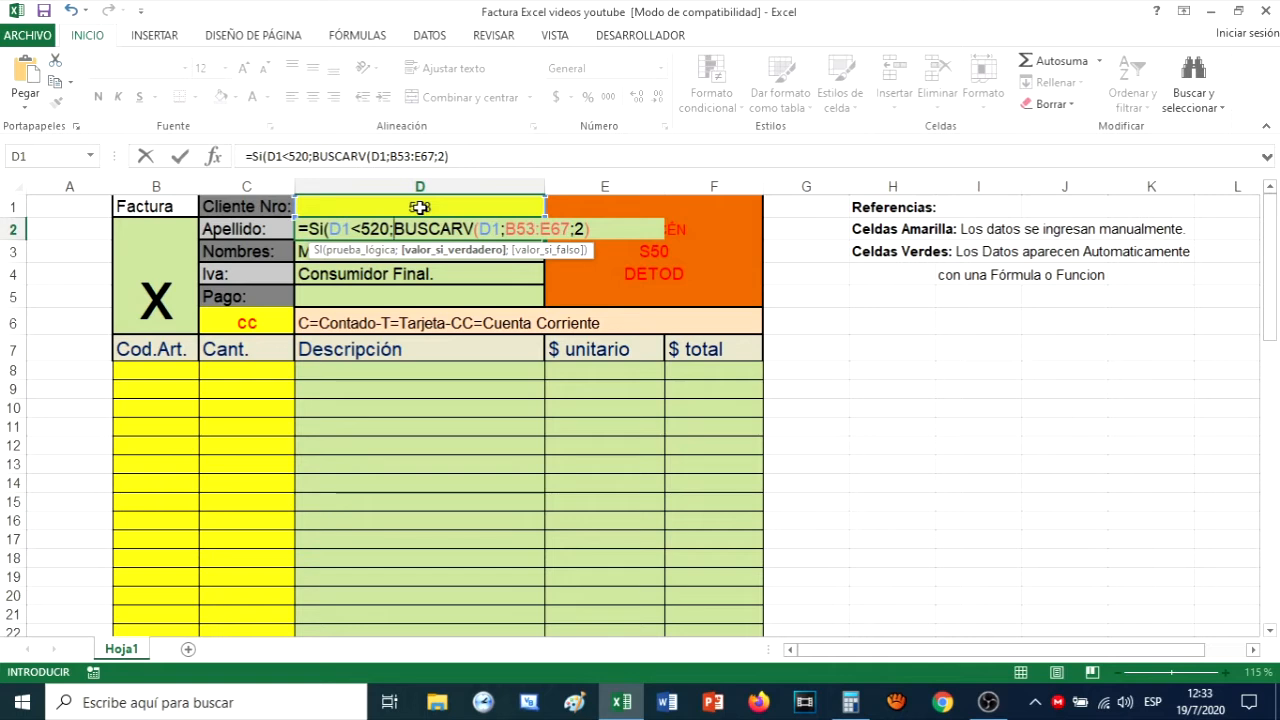
text("")
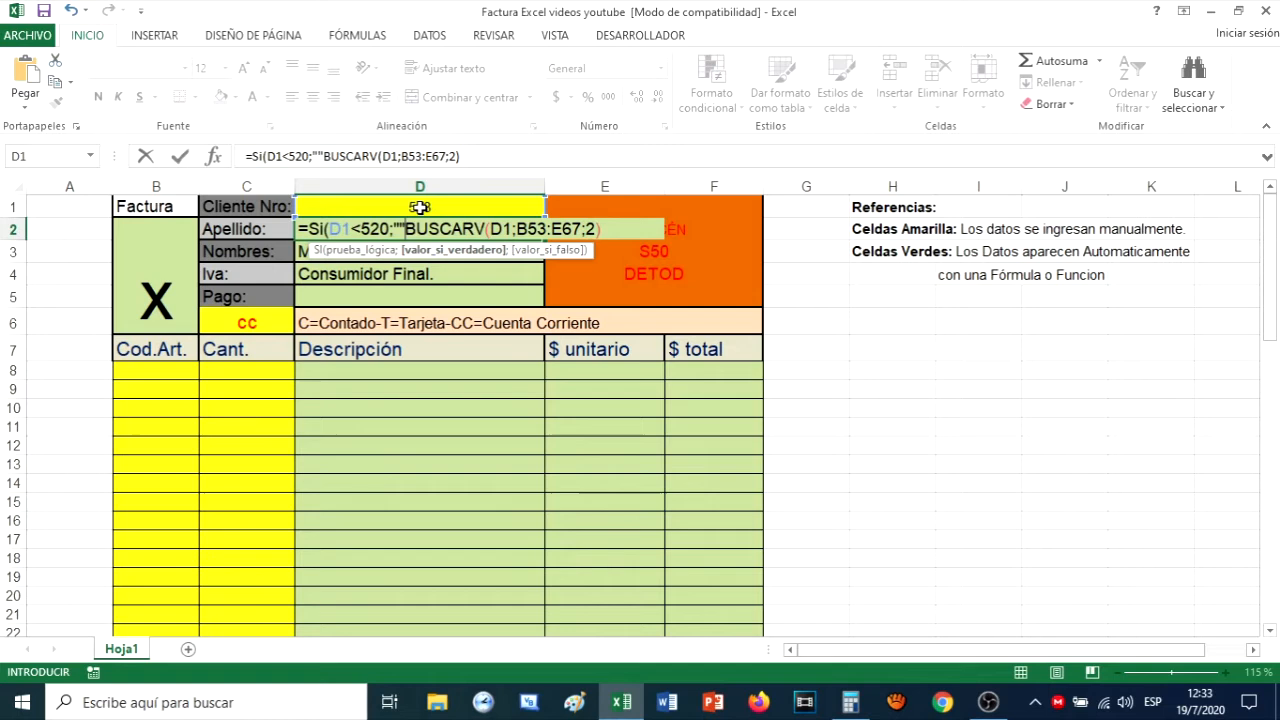
text(;)
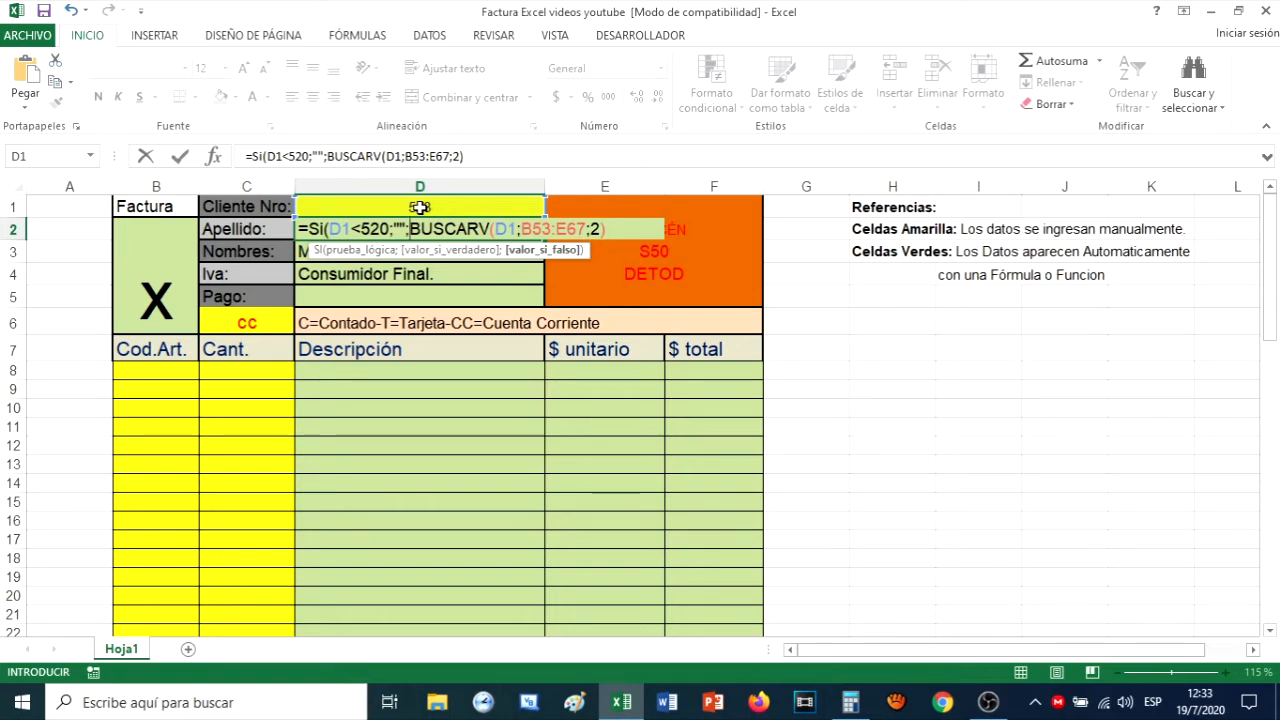
- Nest a second SI before BUSCARV in the D2 formula, returning empty text "" when D1>534, with BUSCARV as the false value
text(S)
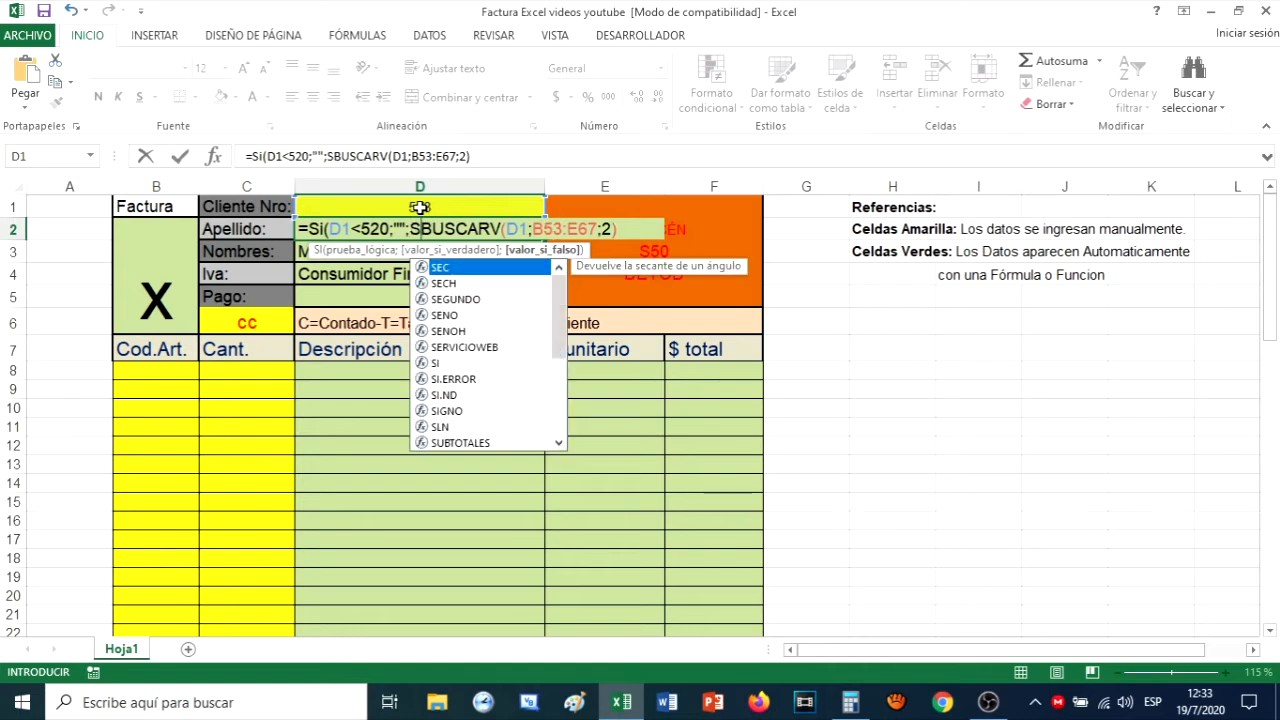
text(i()
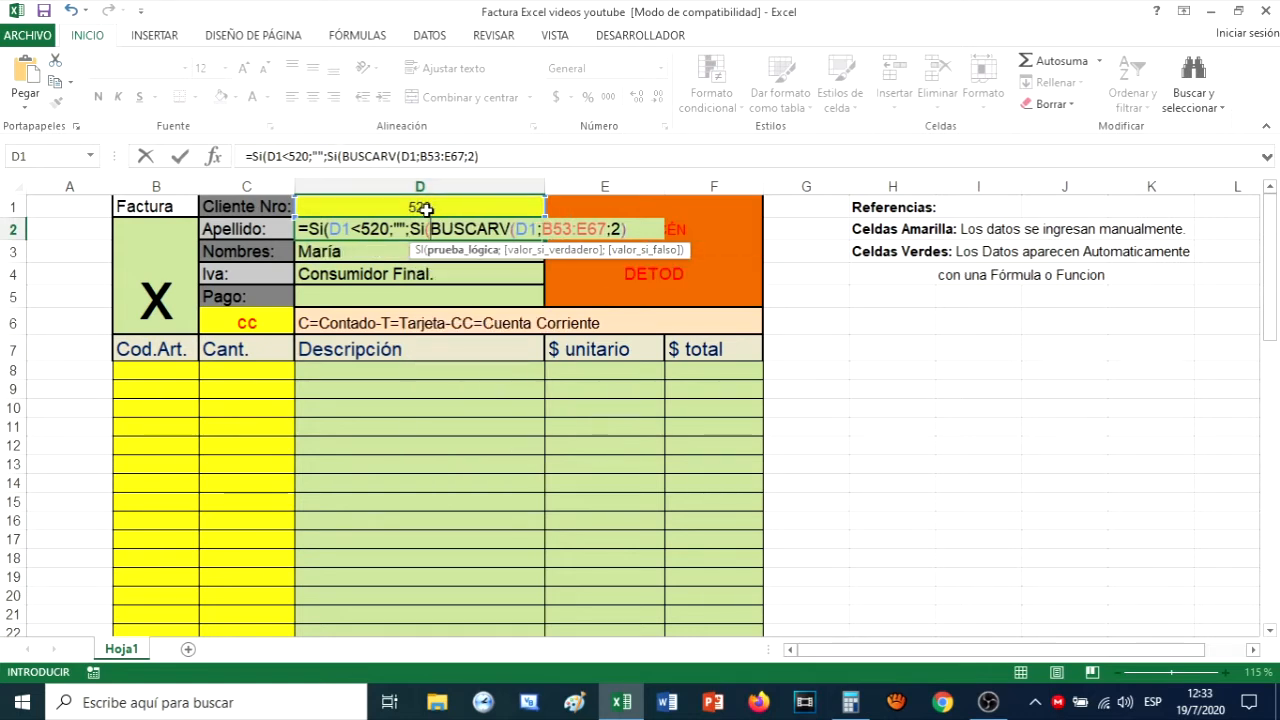
click(425, 208)
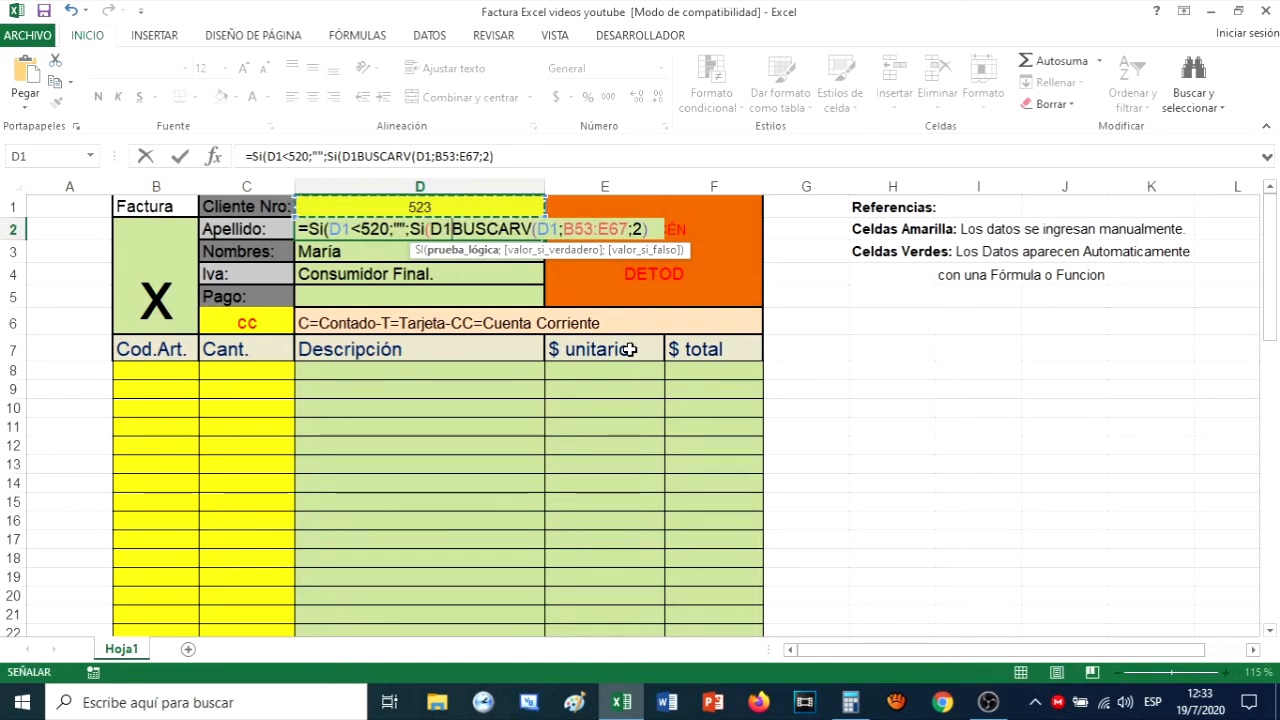
text(>)
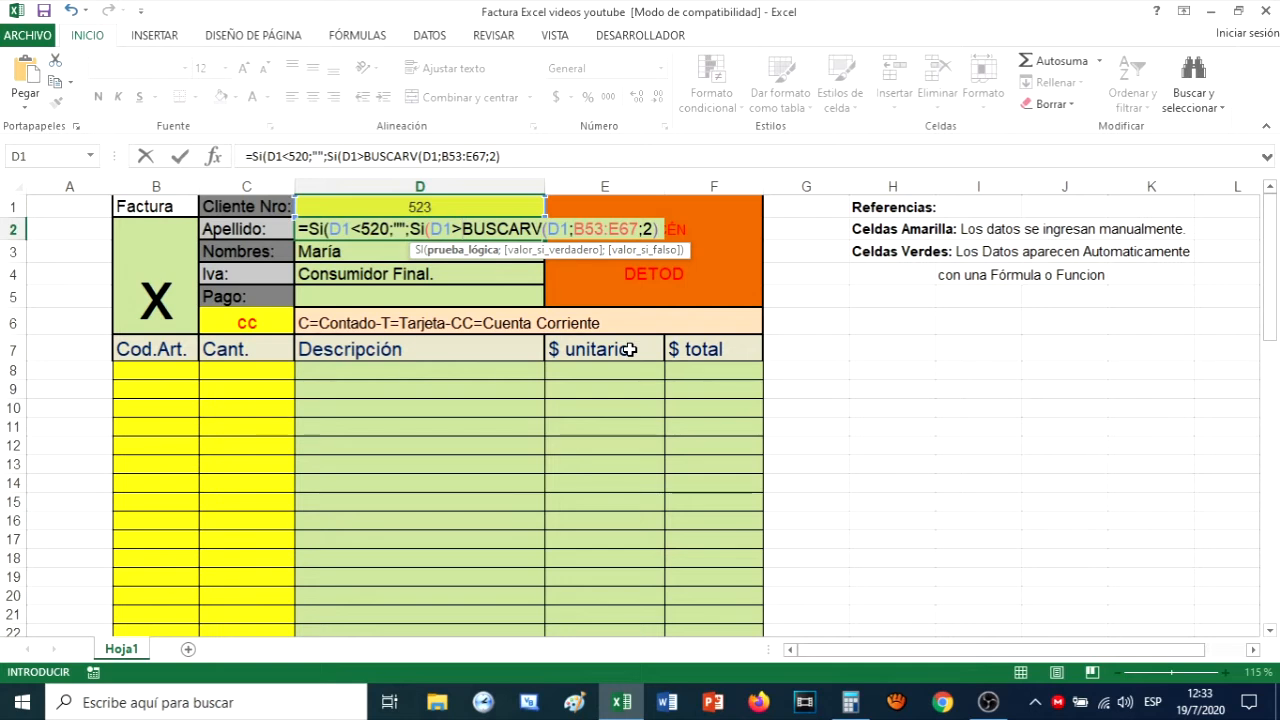
text(534)
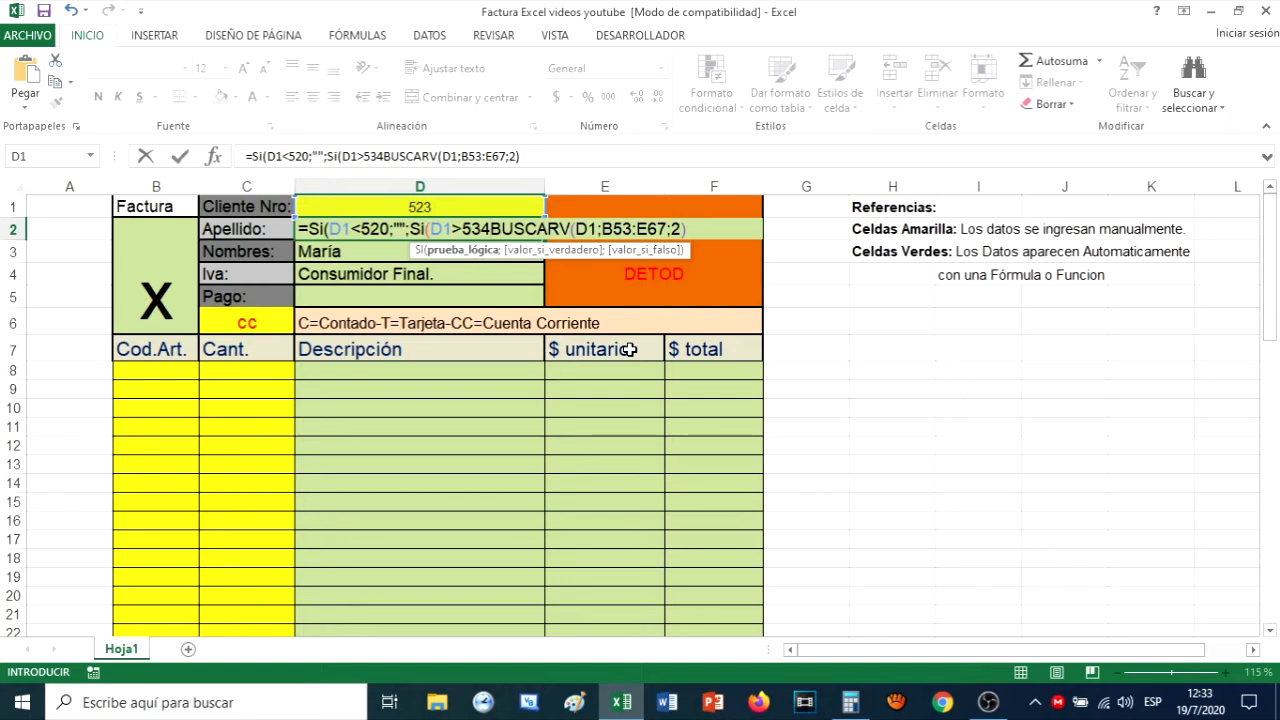
text(;)
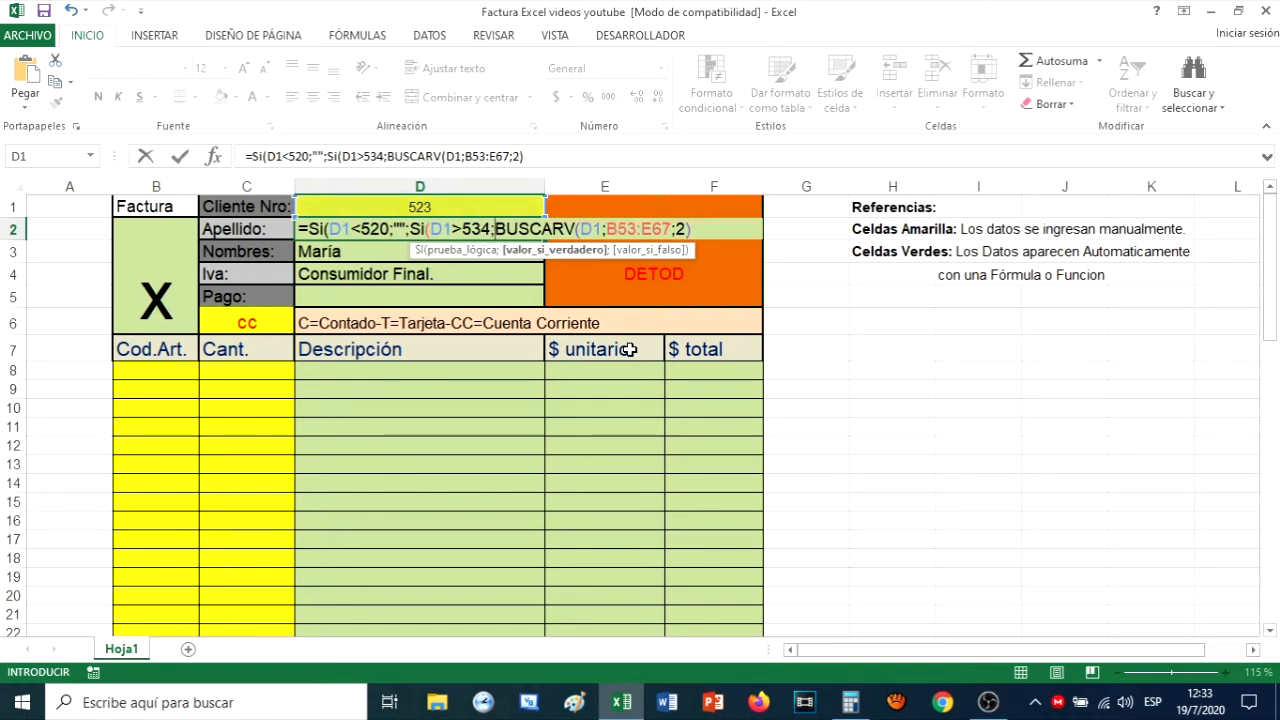
text("")
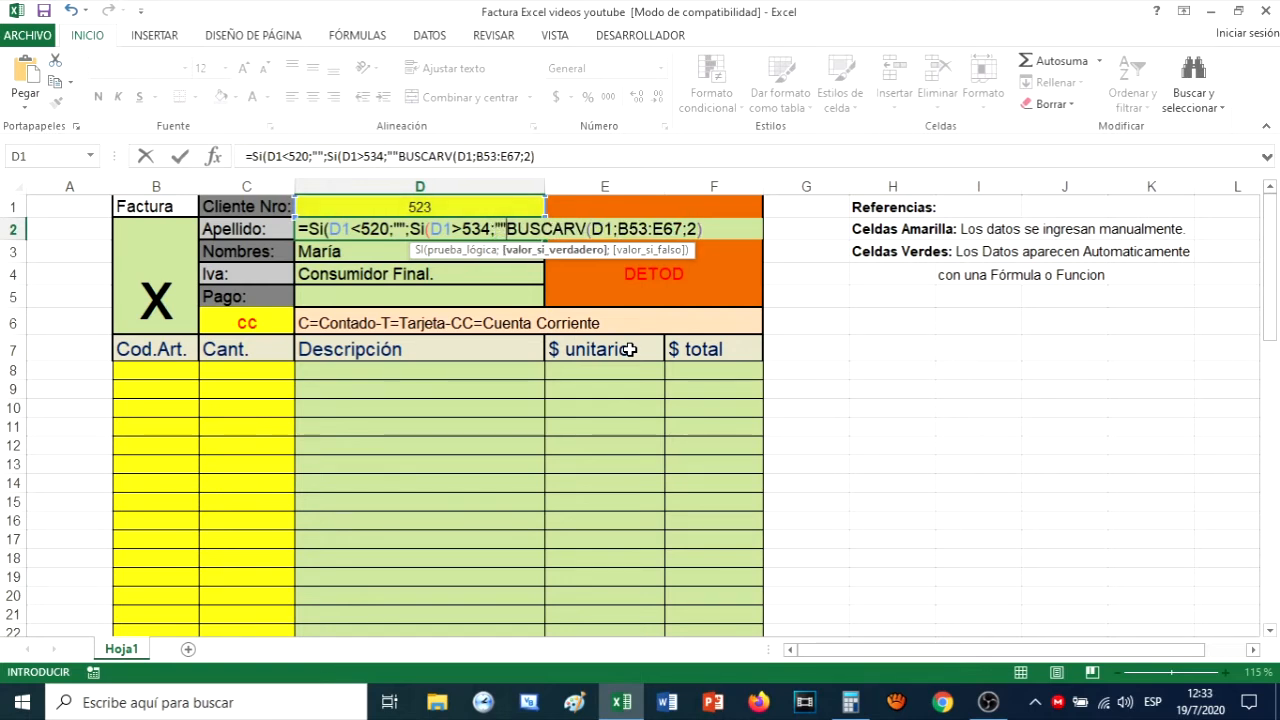
text(;)
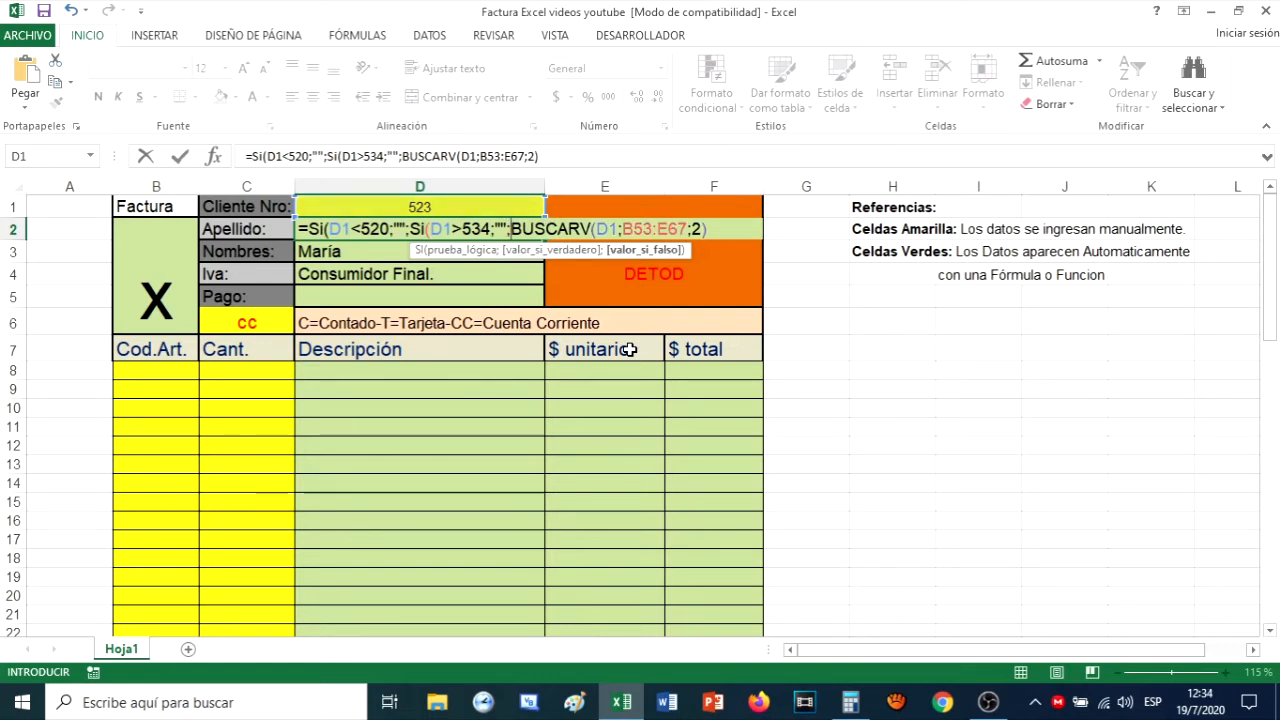
key(Right)
key(Right)
key(Right)
key(Right)
key(Right)
key(Right)
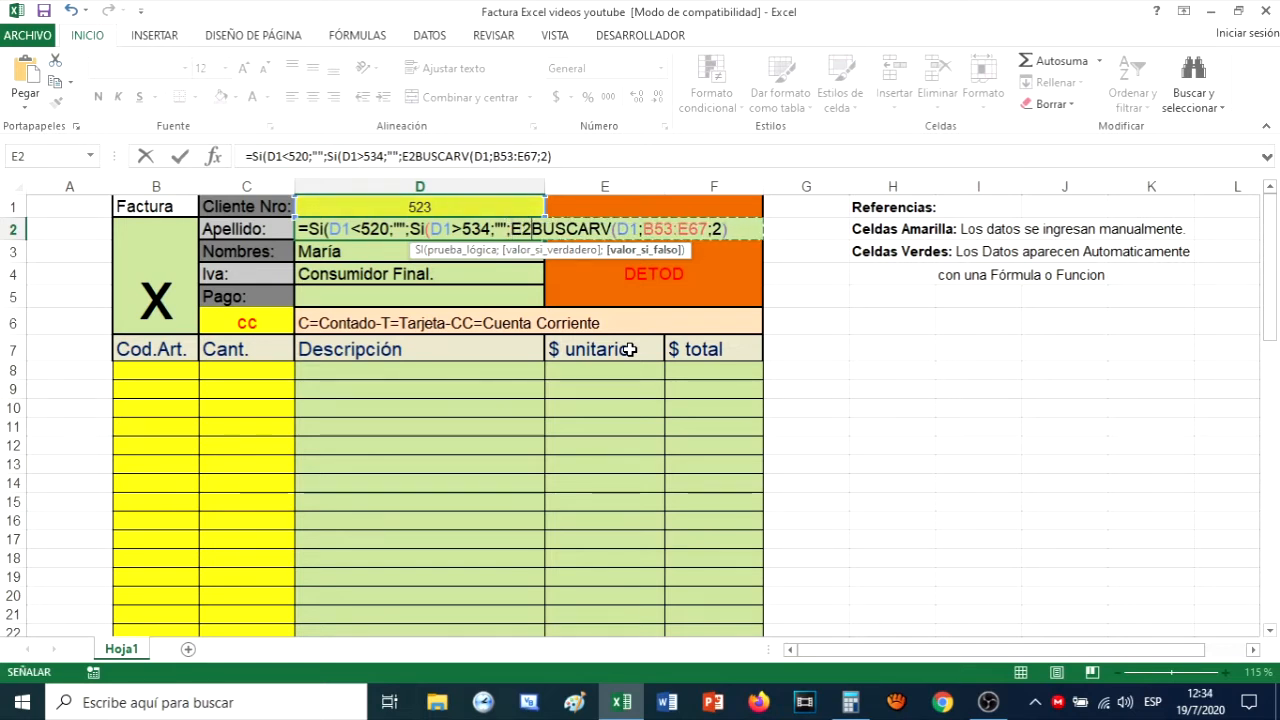
key(BackSpace)
key(BackSpace)
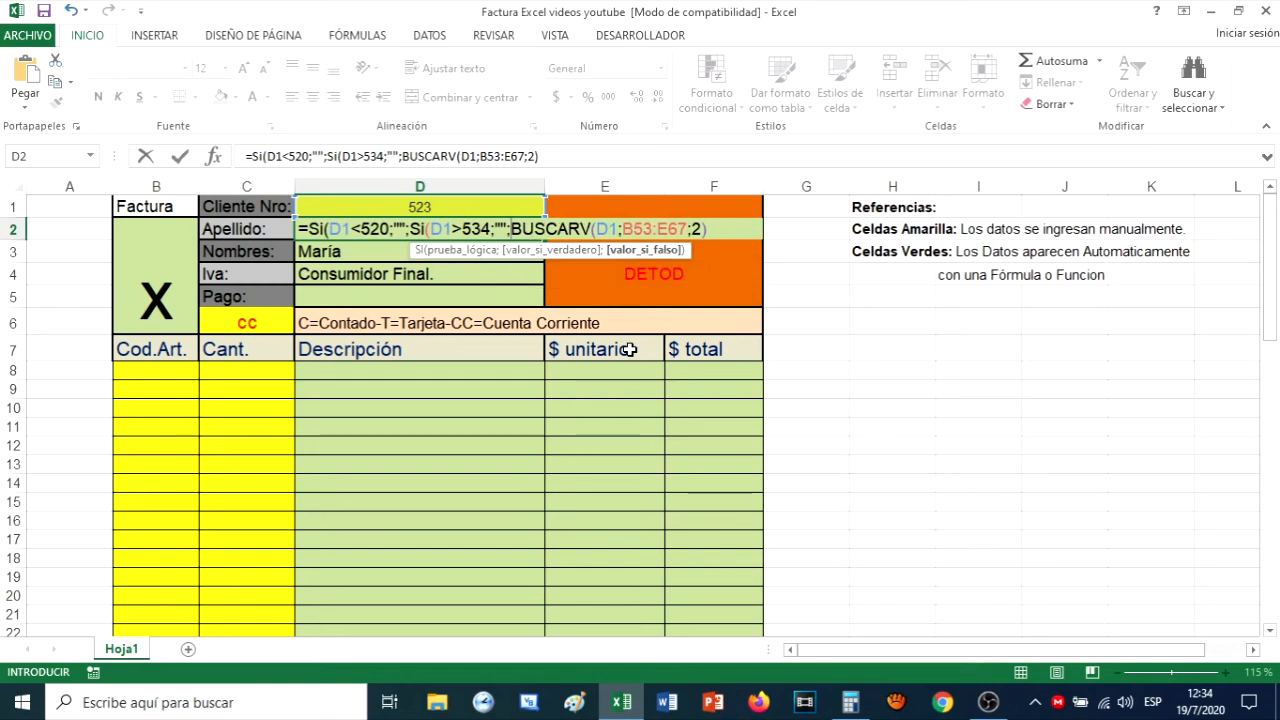
- Add the missing closing parentheses for both SI functions at the end of the D2 formula and enter it
click(567, 155)
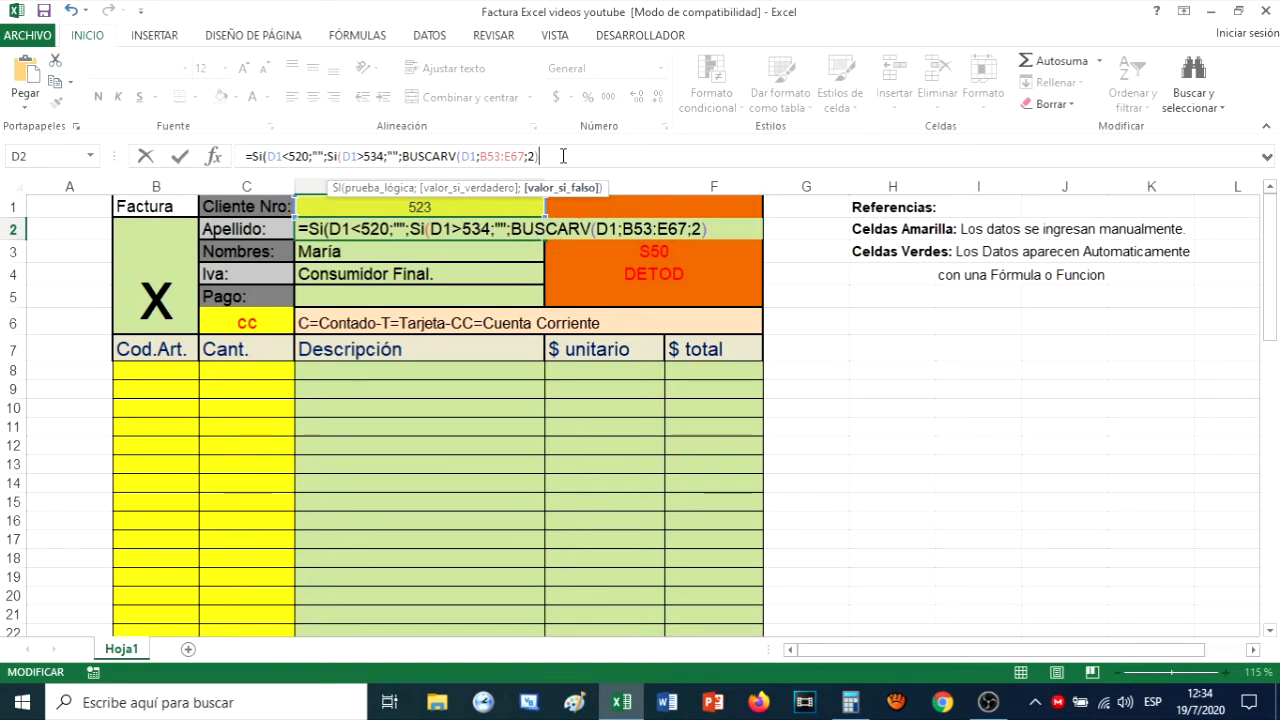
text())
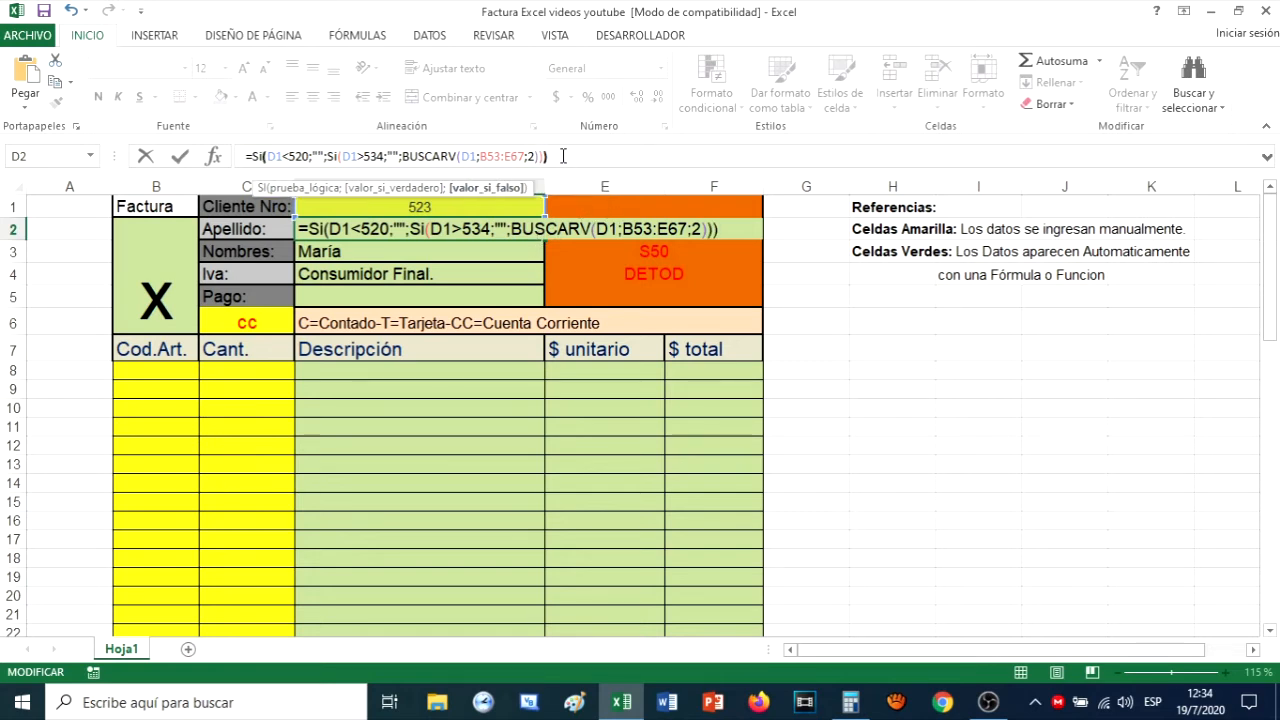
key(Return)
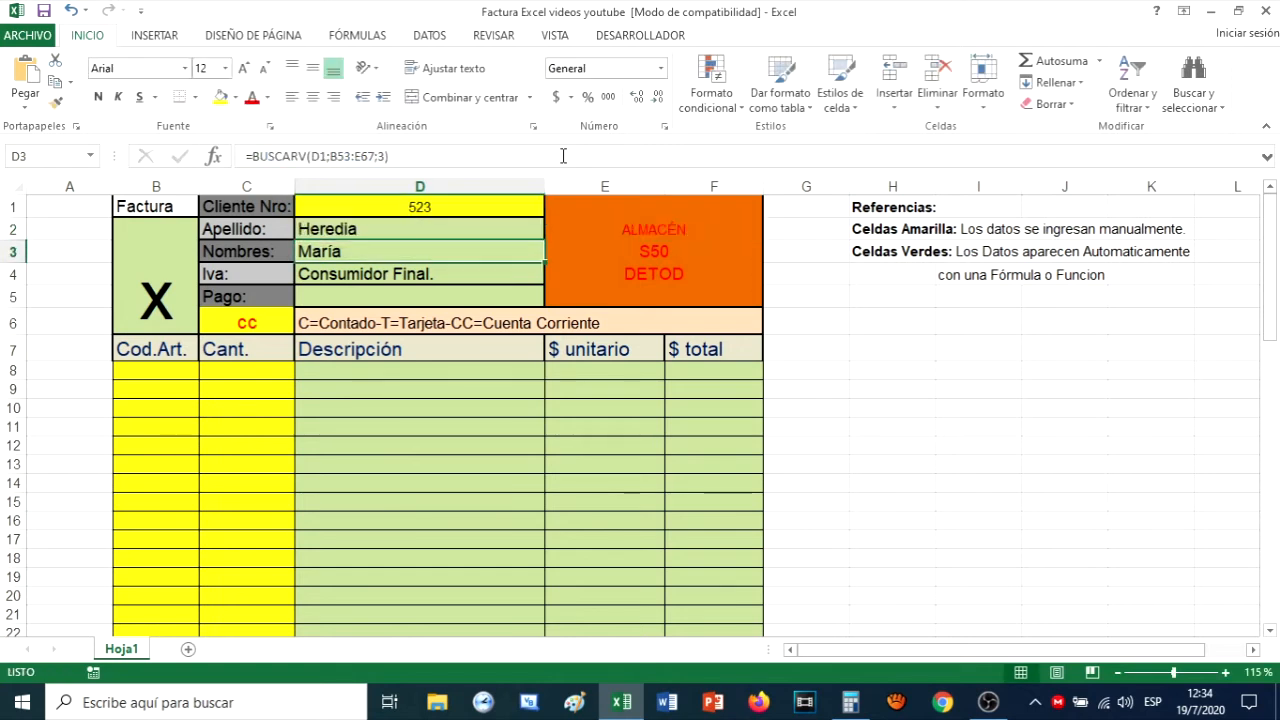
- Review the D2 formula against the Clientes table, checking the range B53:E67 and the row of the current client
click(429, 230)
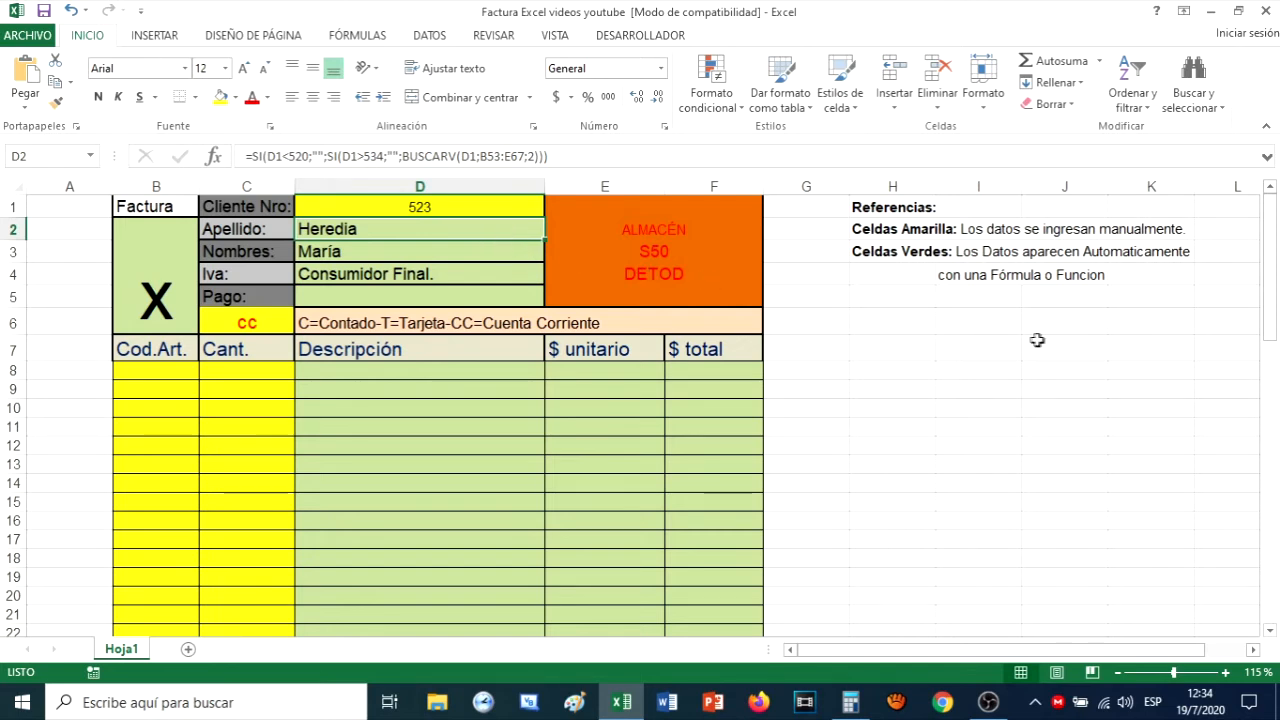
scroll(1003, 343, down, 8)
scroll(1001, 340, down, 8)
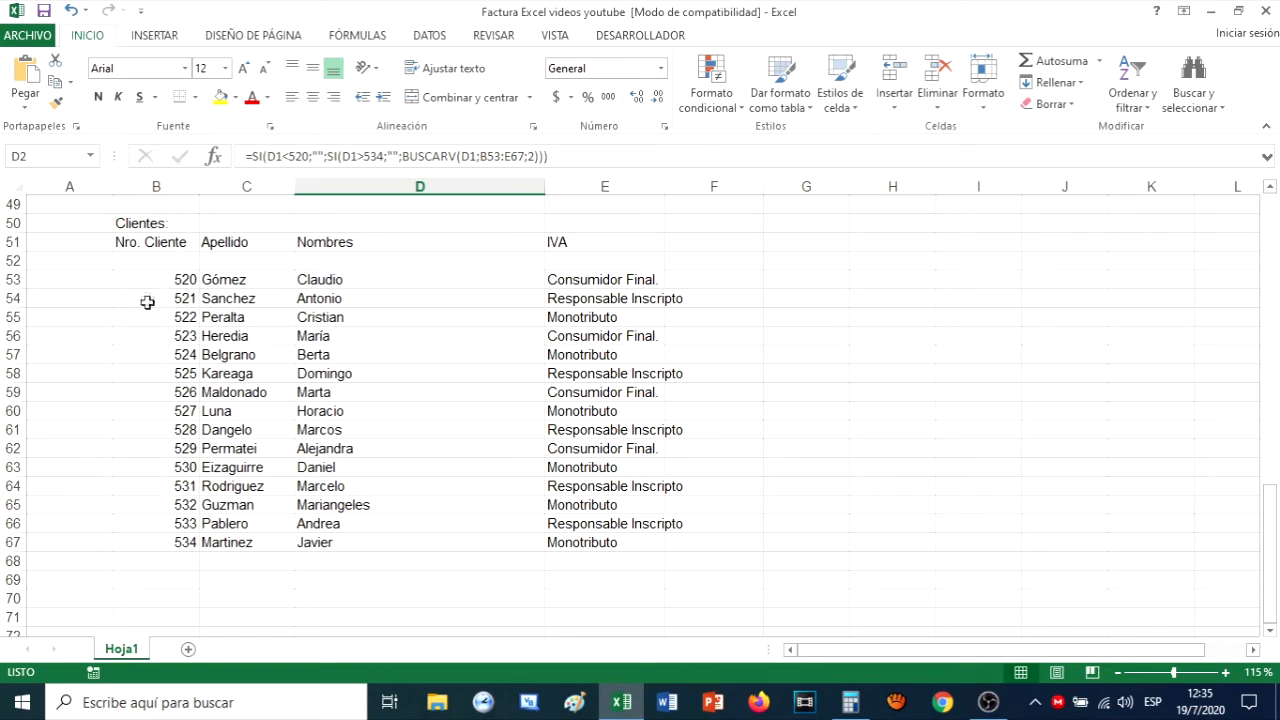
drag(132, 280, 612, 541)
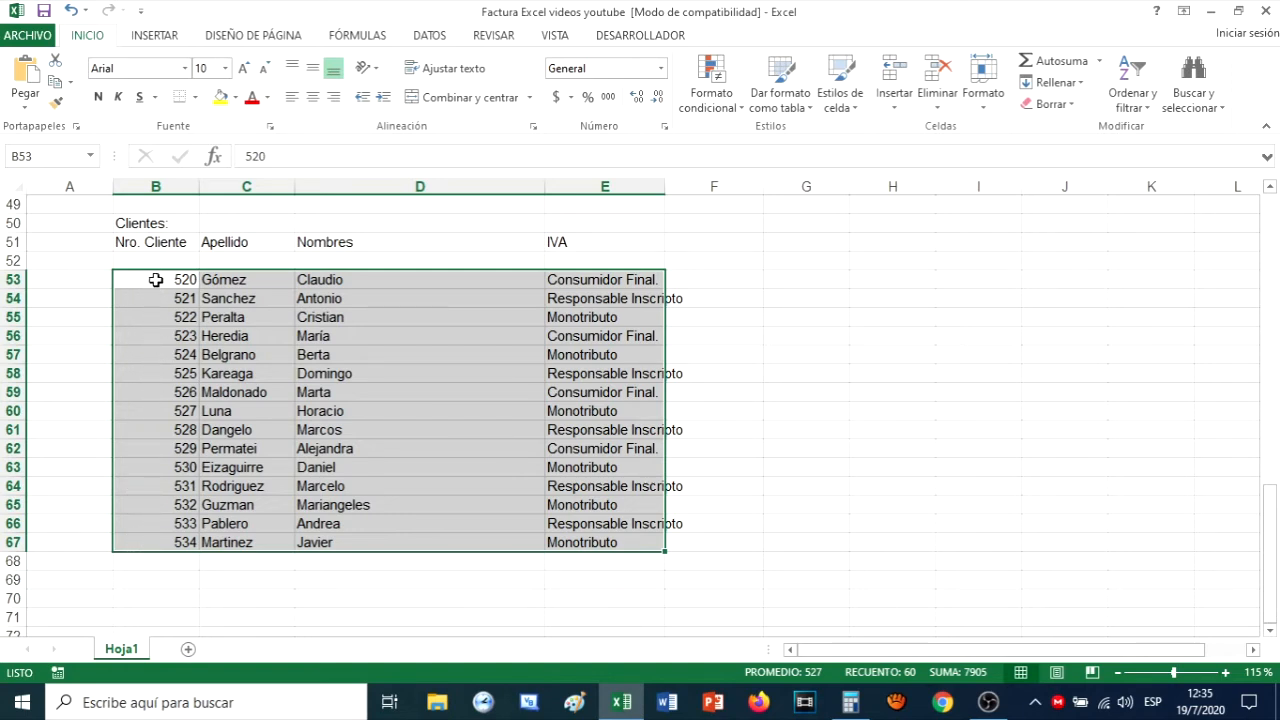
click(155, 336)
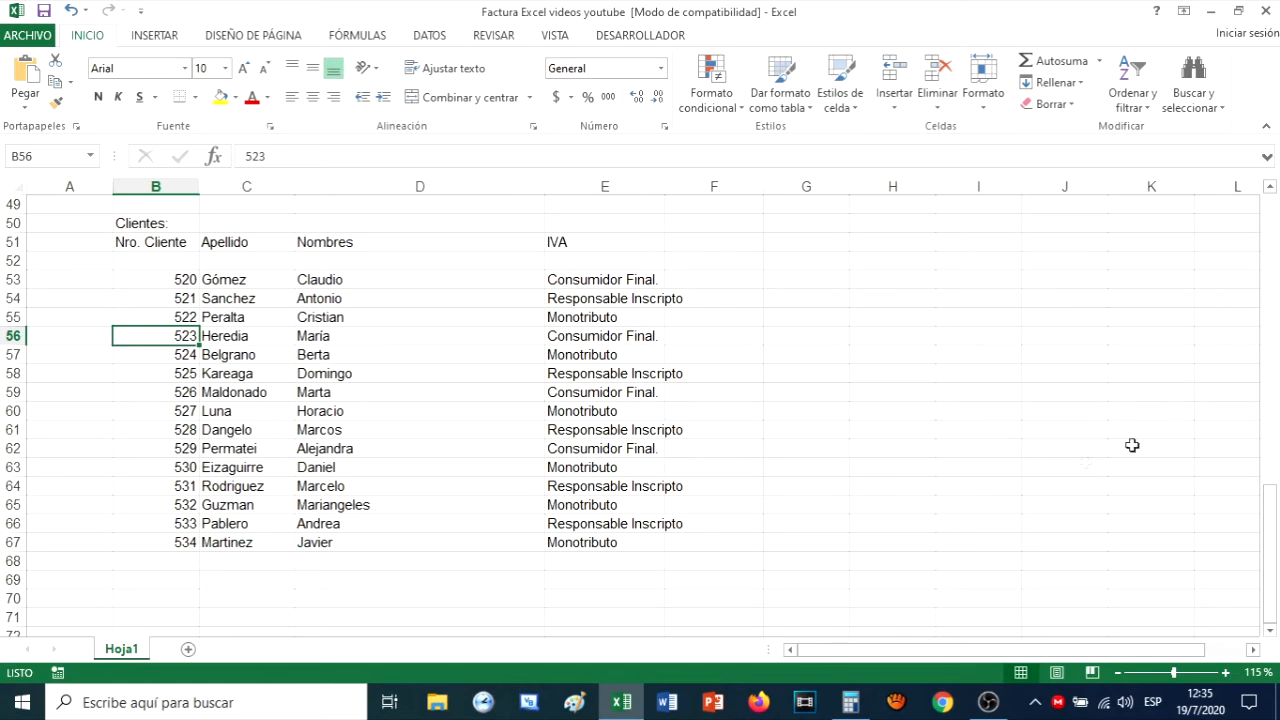
scroll(408, 252, up, 16)
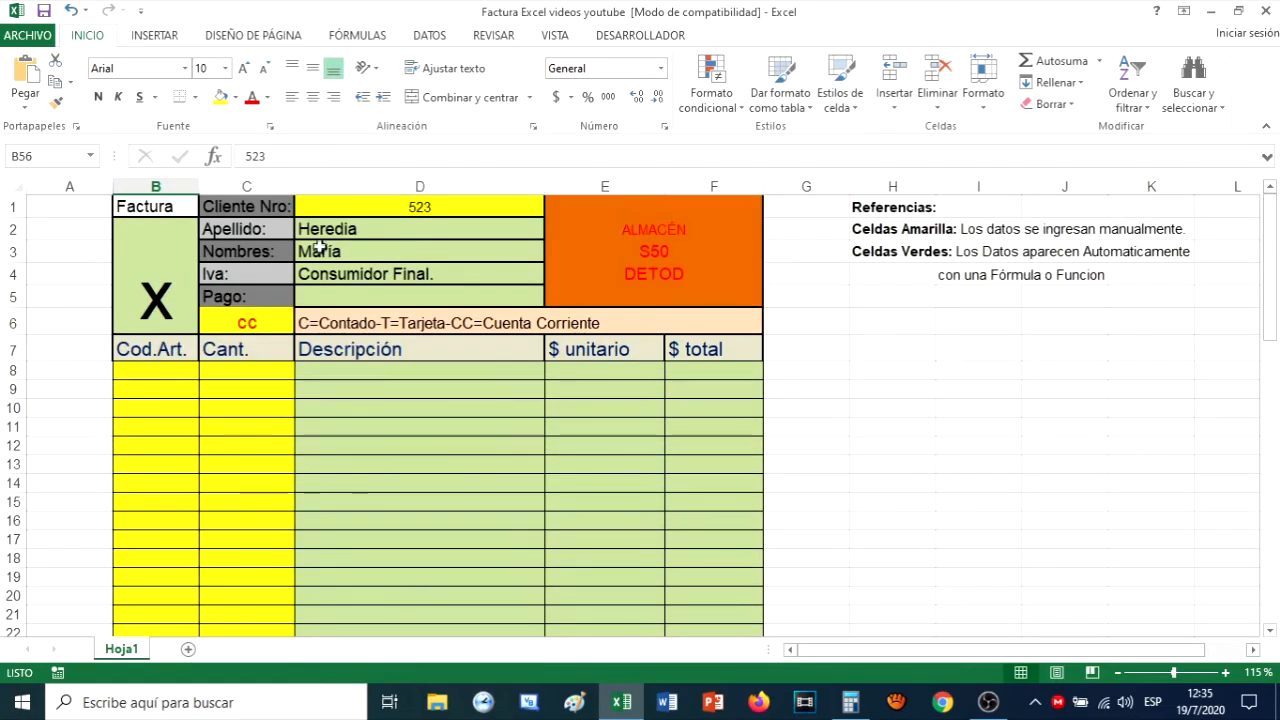
- Copy the nested SI conditions (D1<520 and D1>534, returning "") from D2 before BUSCARV in the Nombres formula in D3, accepting the parenthesis correction
click(338, 229)
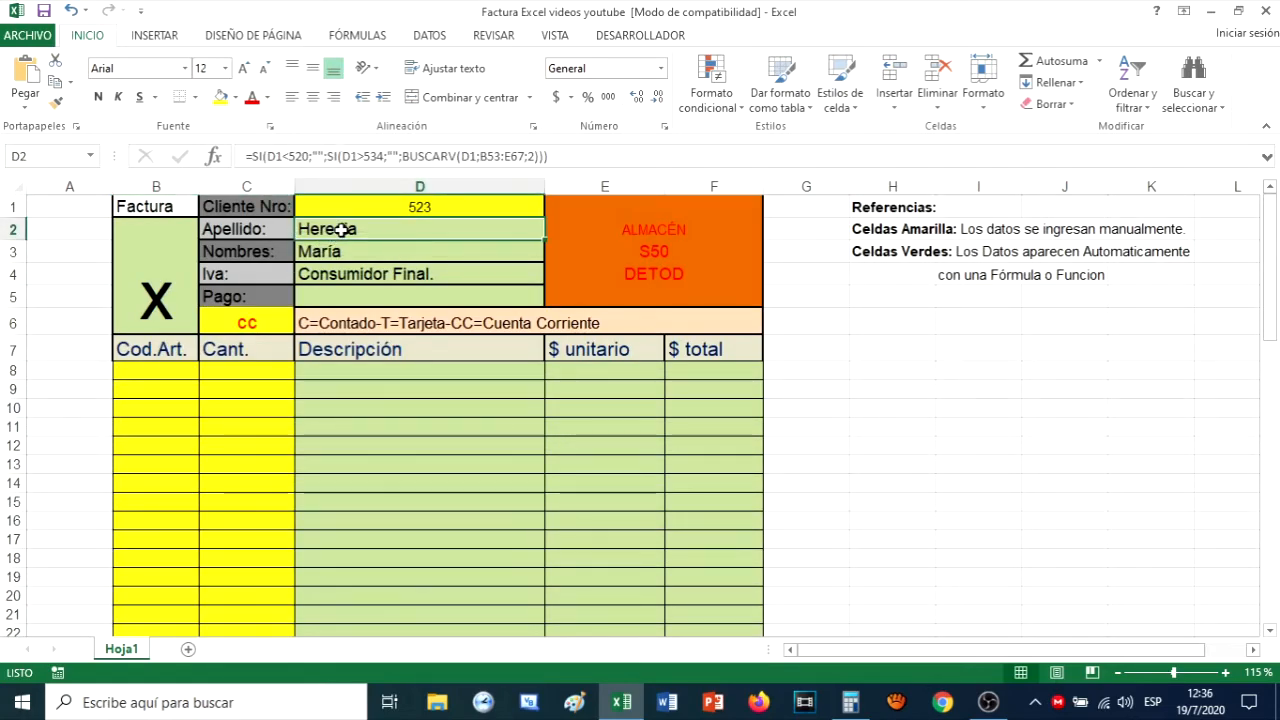
double_click(341, 230)
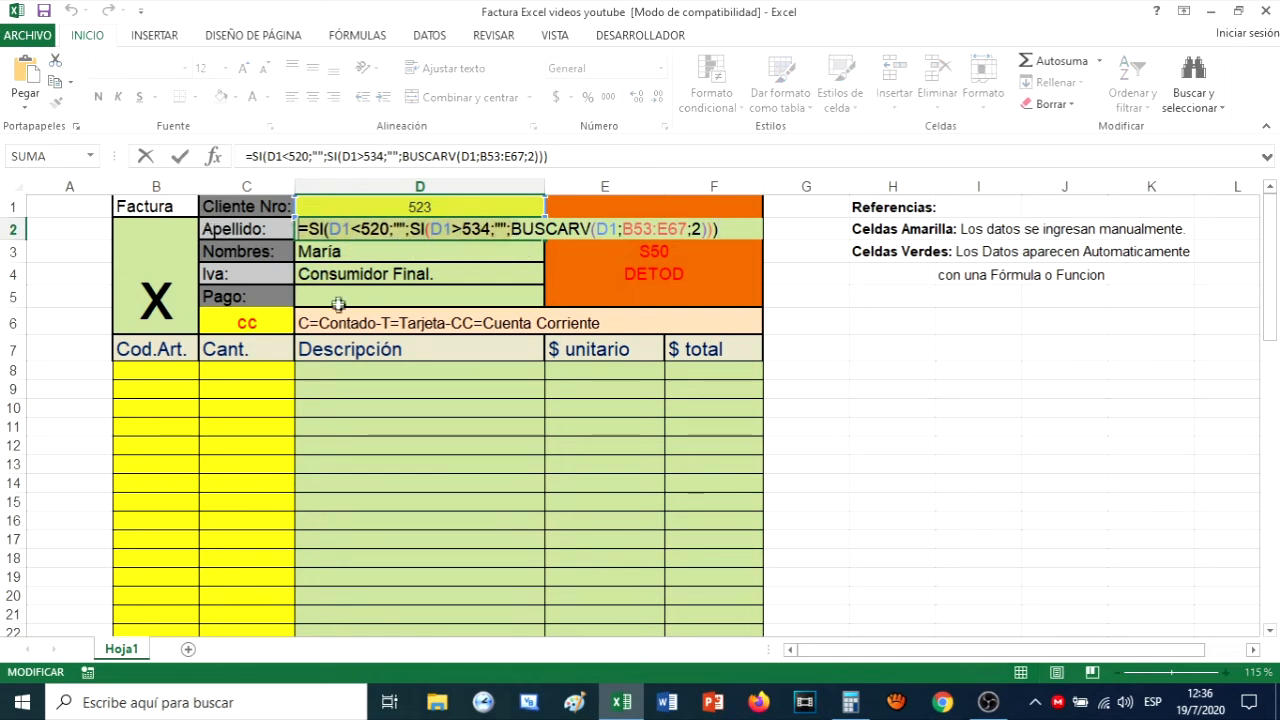
click(330, 256)
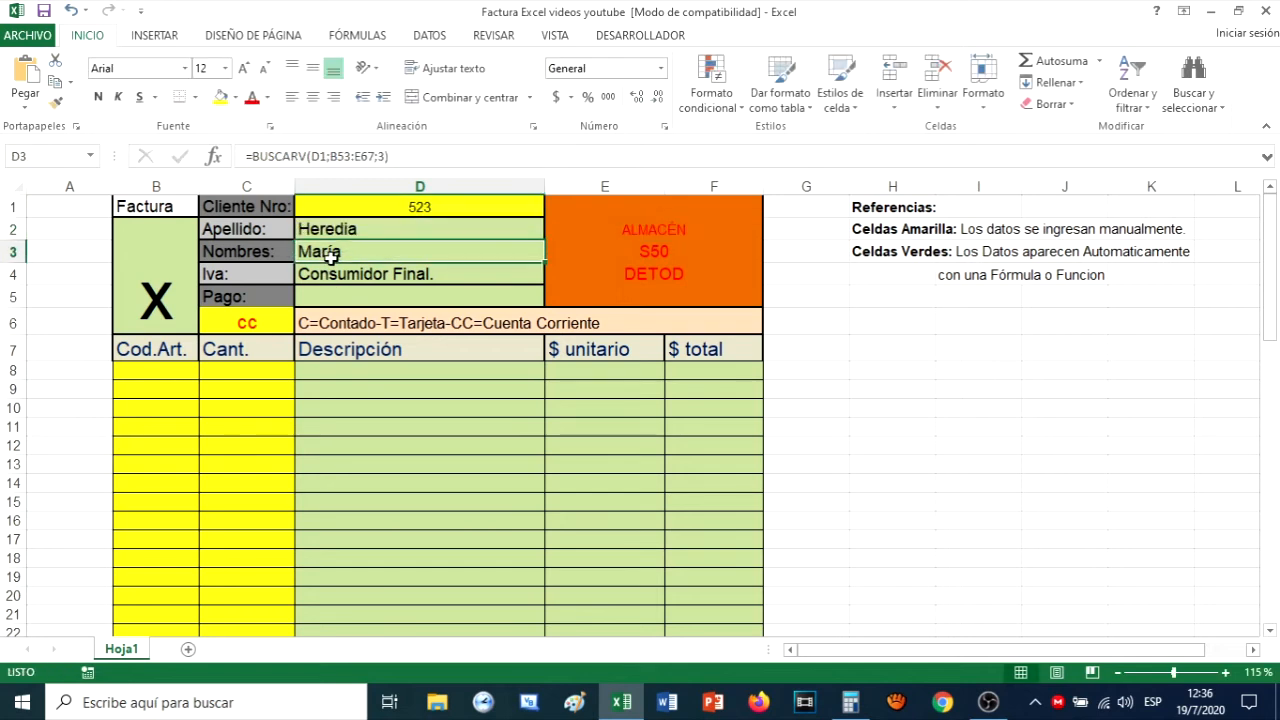
double_click(328, 257)
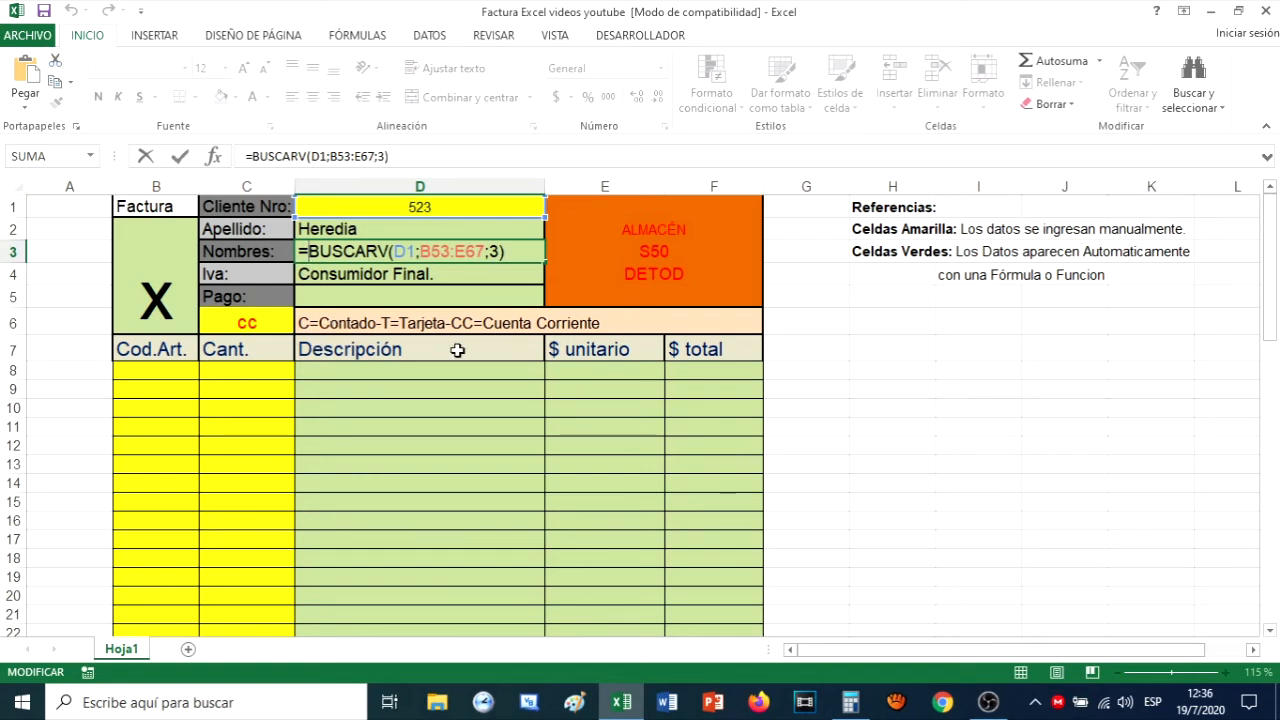
text(=SI(D1<520;"";SI(D1>534;"";)
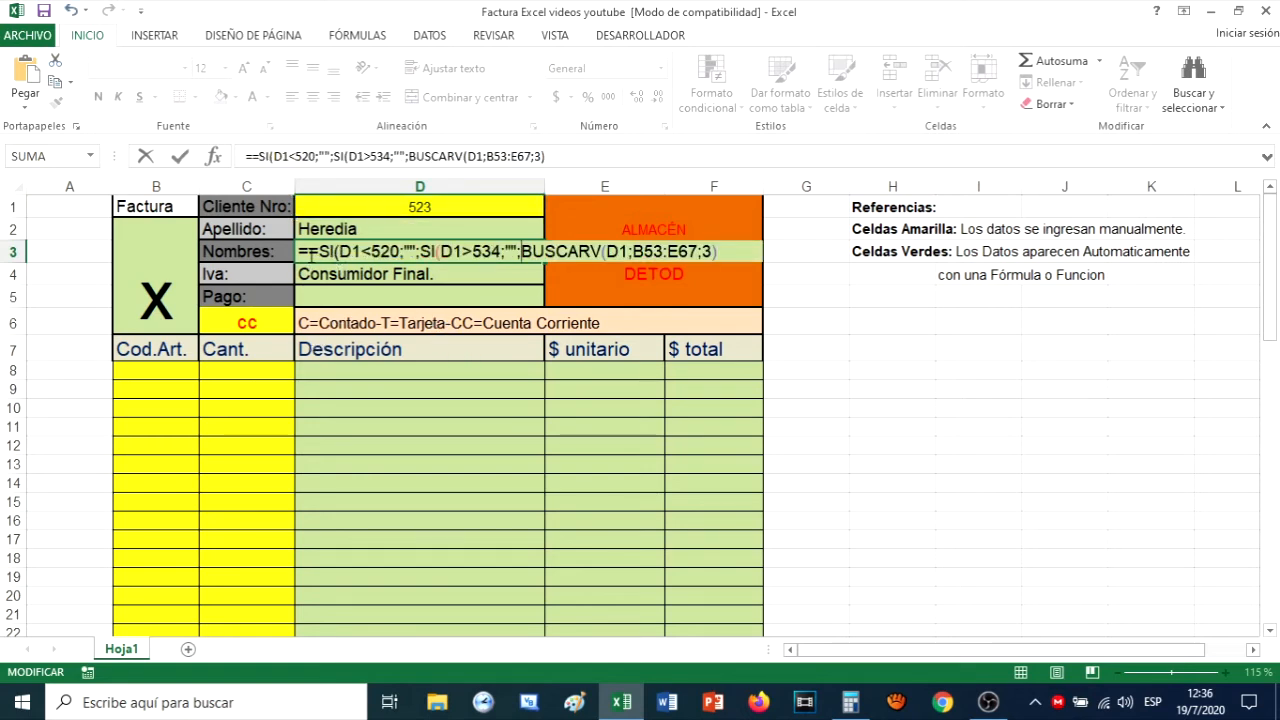
key(Home)
key(Delete)
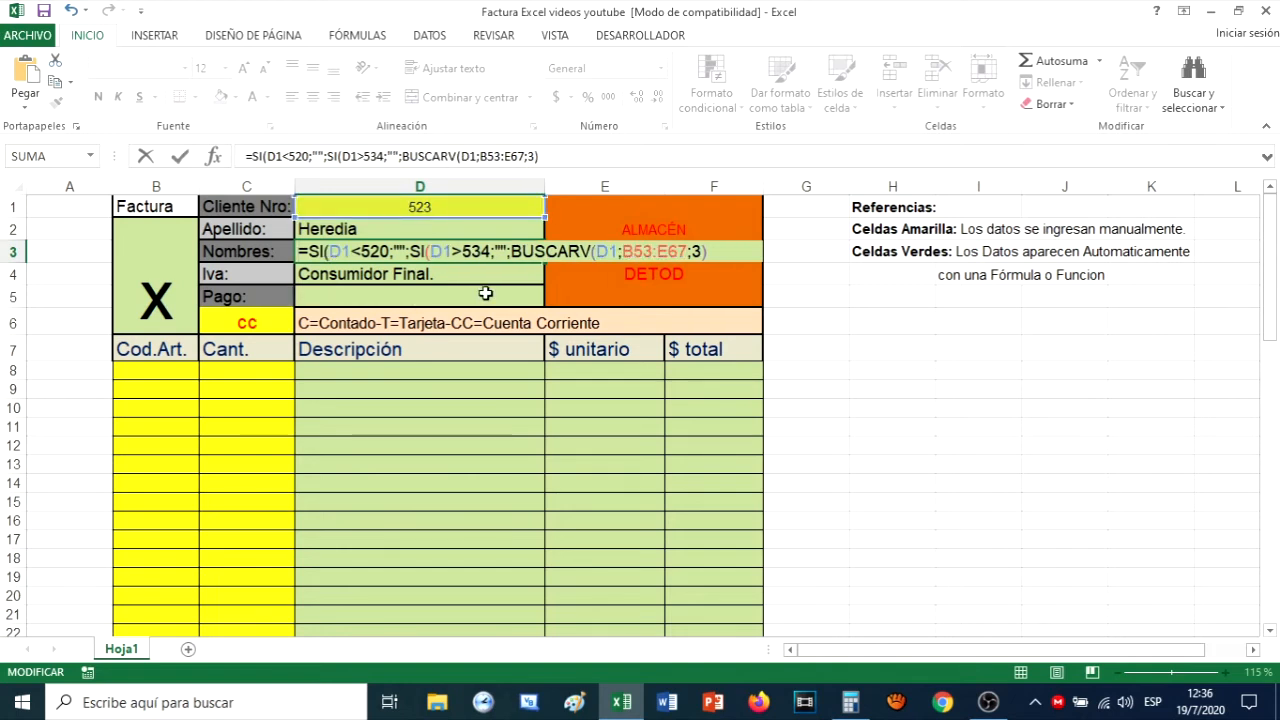
key(Return)
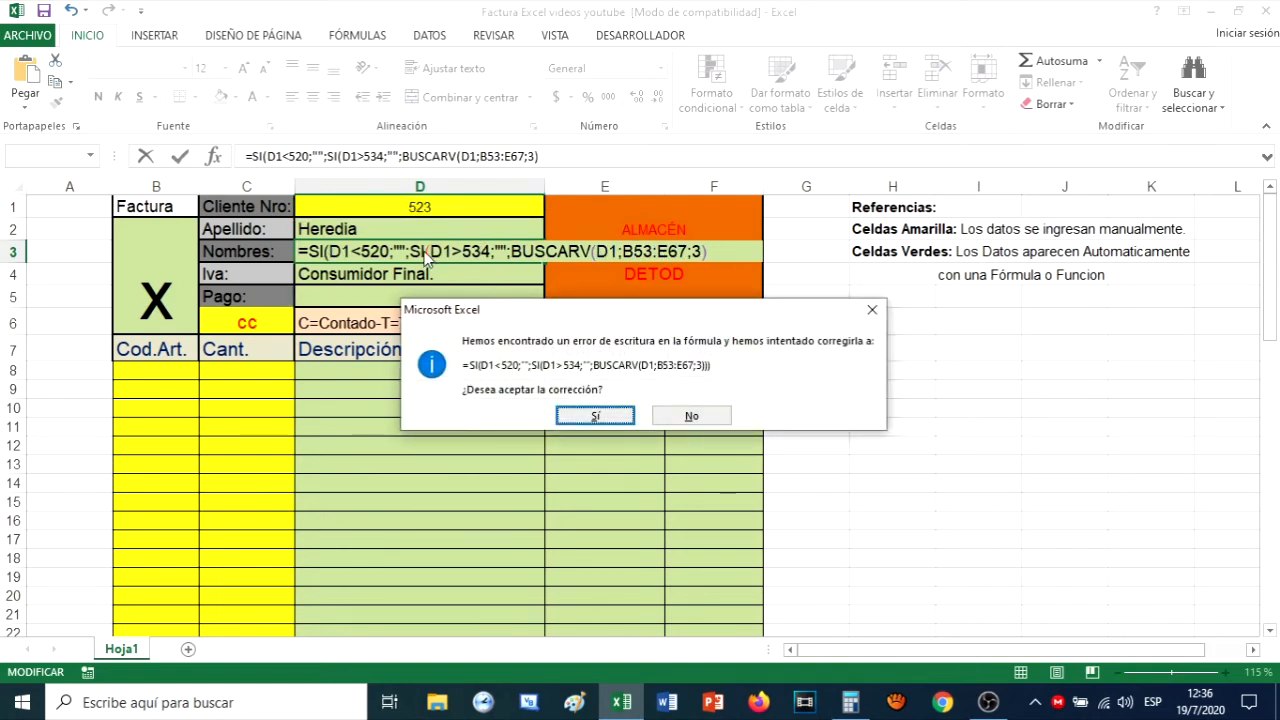
click(595, 416)
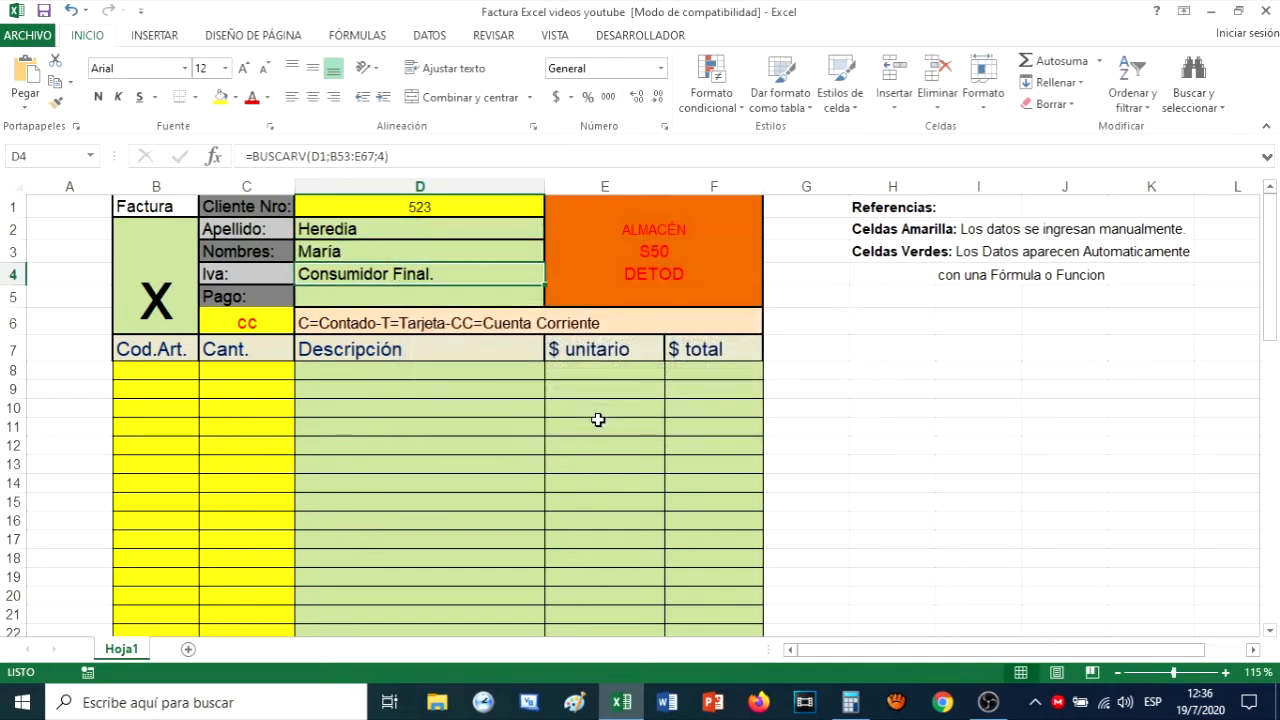
- Insert the same nested SI conditions, D1<520 and D1>534 returning "", before BUSCARV in the Iva formula in D4, accepting the parenthesis correction
double_click(368, 280)
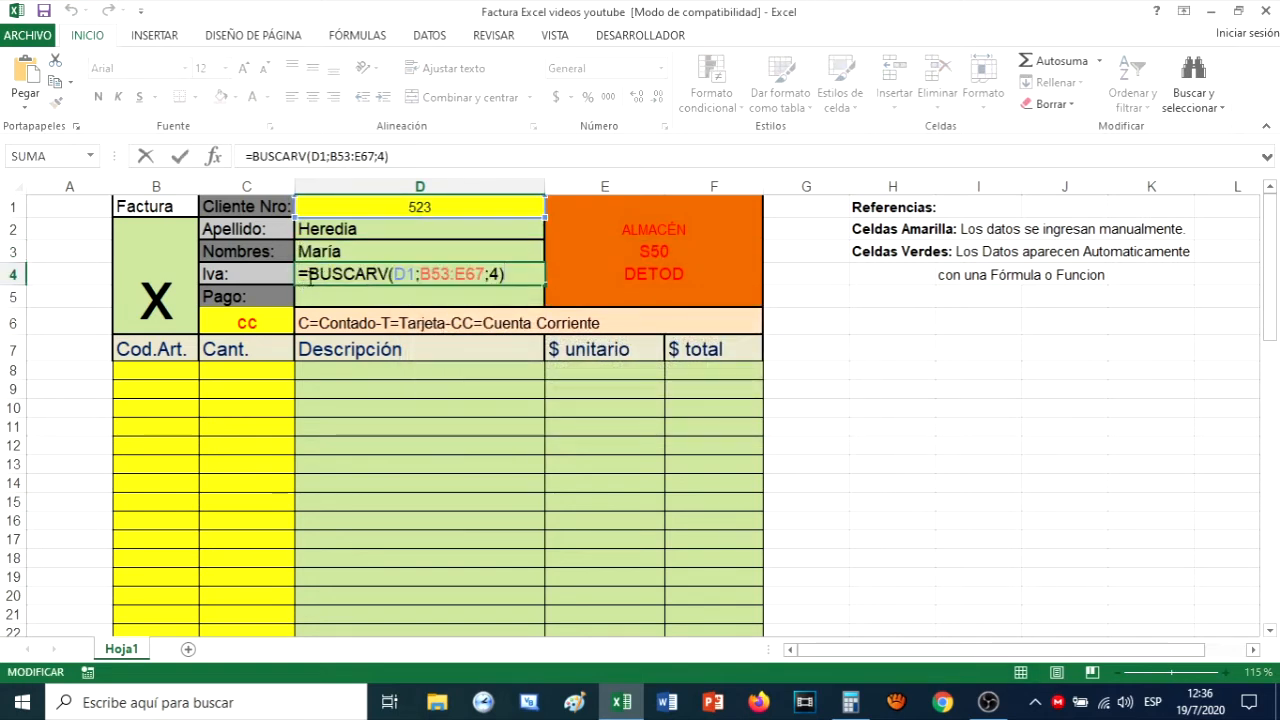
text(SI(D1<520;"";SI(D1>534;"";)
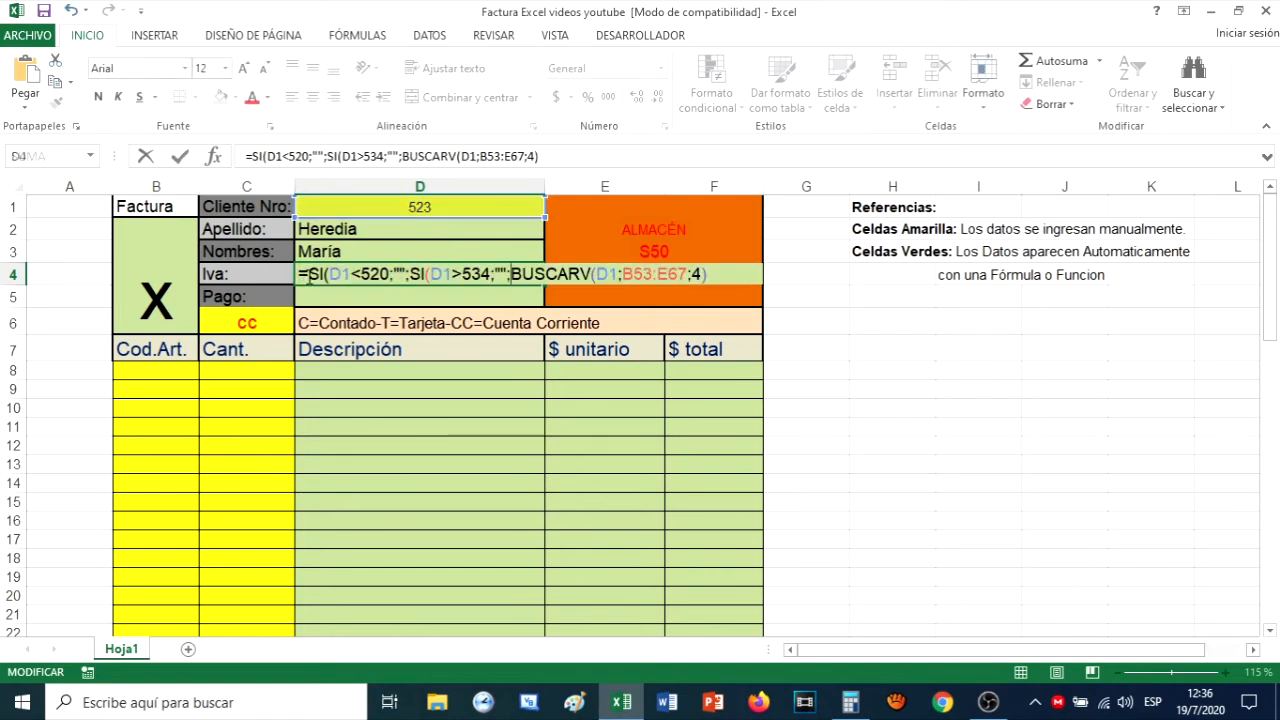
key(Return)
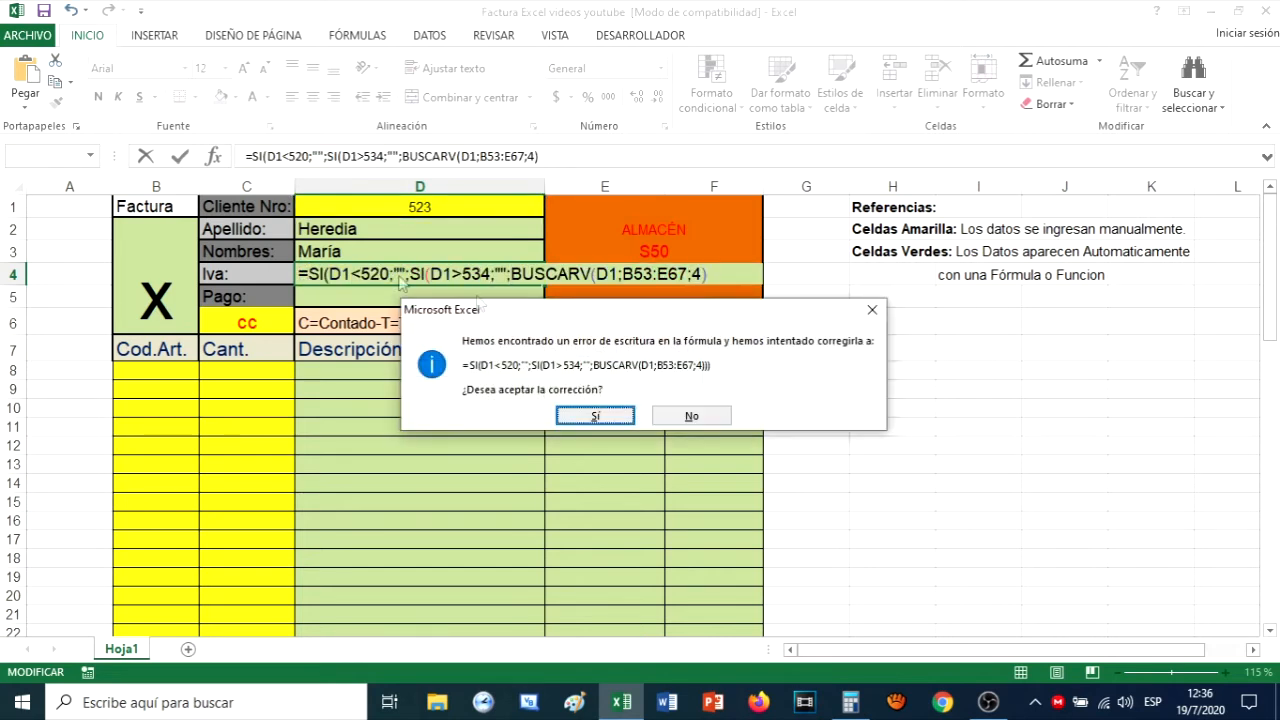
click(596, 416)
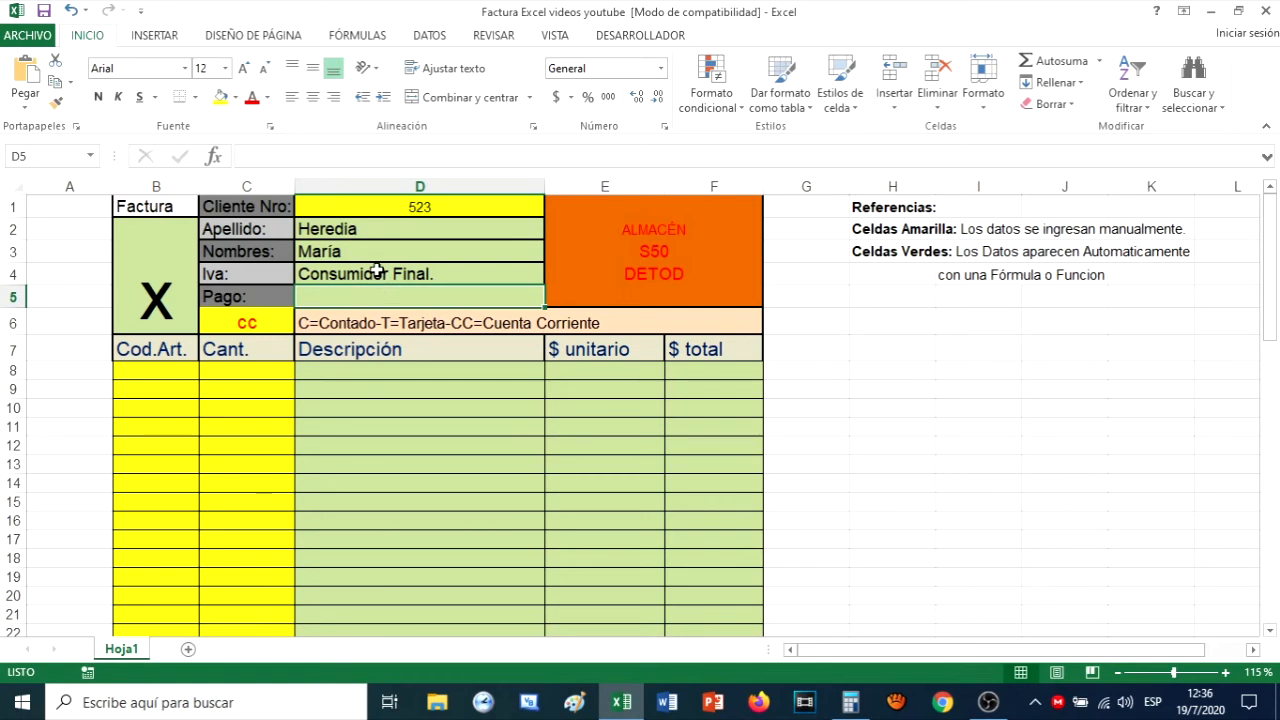
- Test the formulas by entering in D1 a number below the first client's number, followed by an existing client's number
click(418, 206)
text(100)
key(Return)
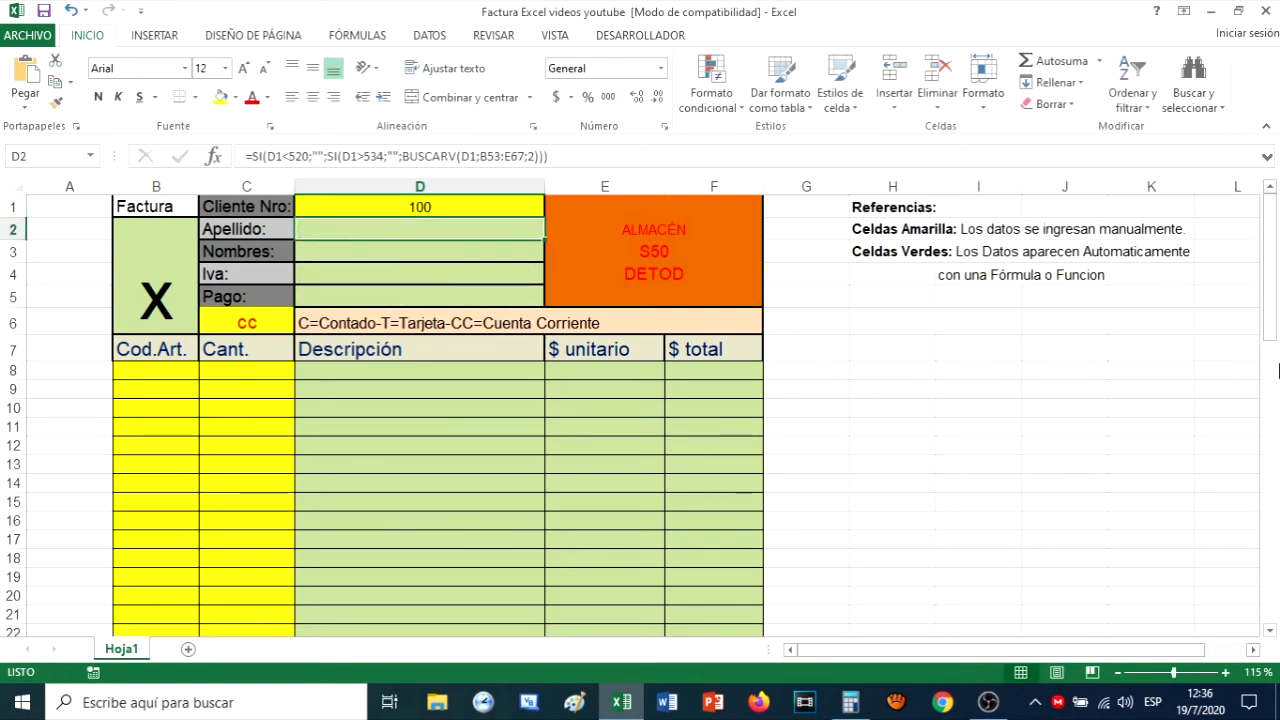
click(422, 206)
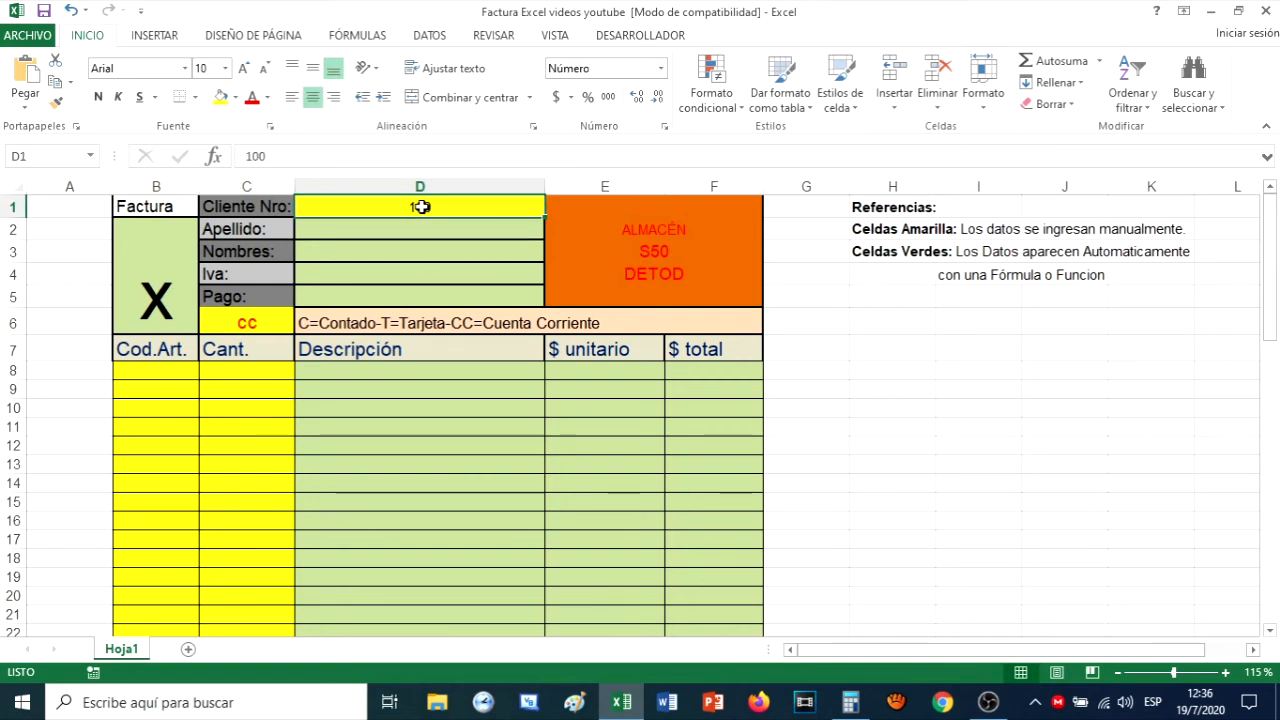
text(523)
key(Return)
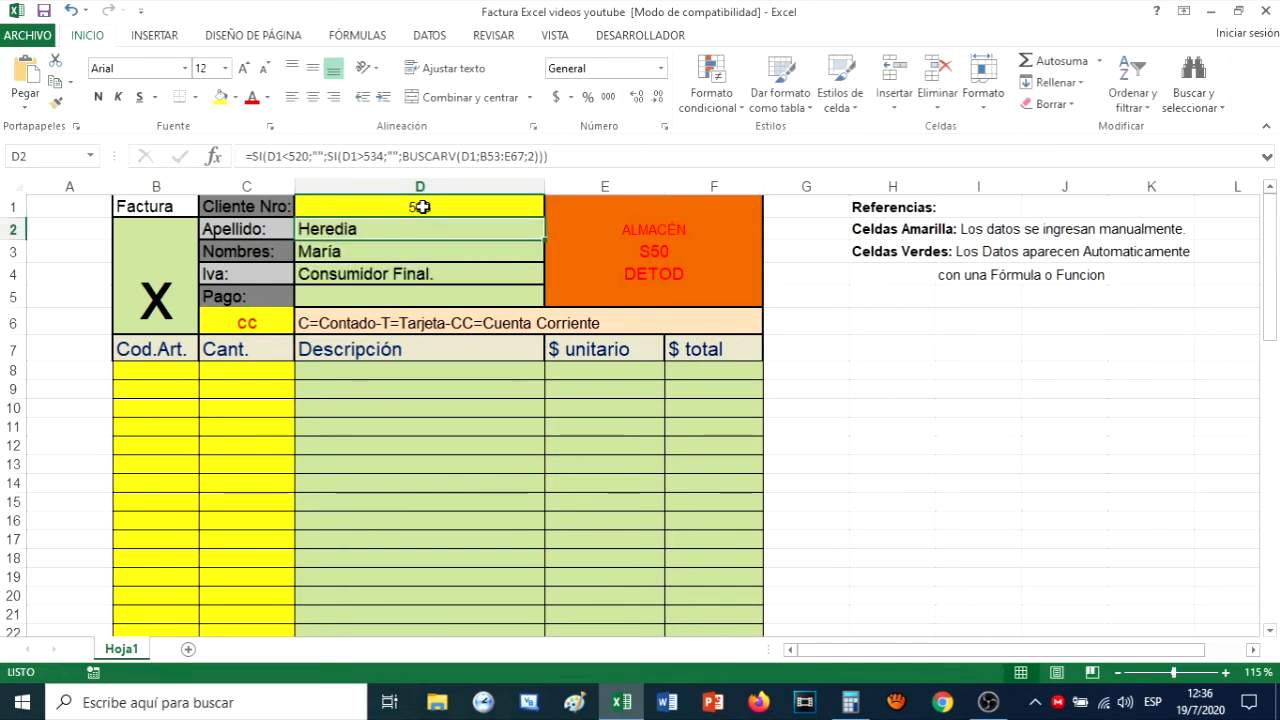
- Test the upper limit by entering in D1 a number above the last client's number
click(422, 206)
text(659)
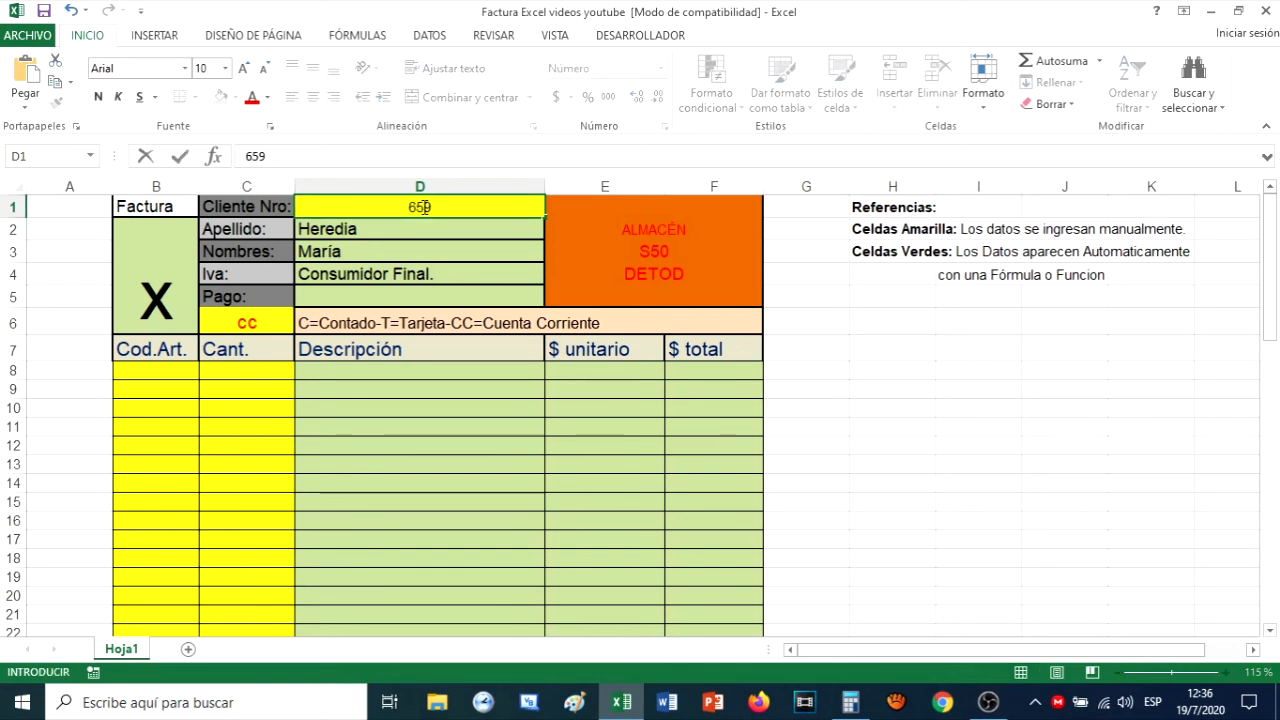
key(Return)
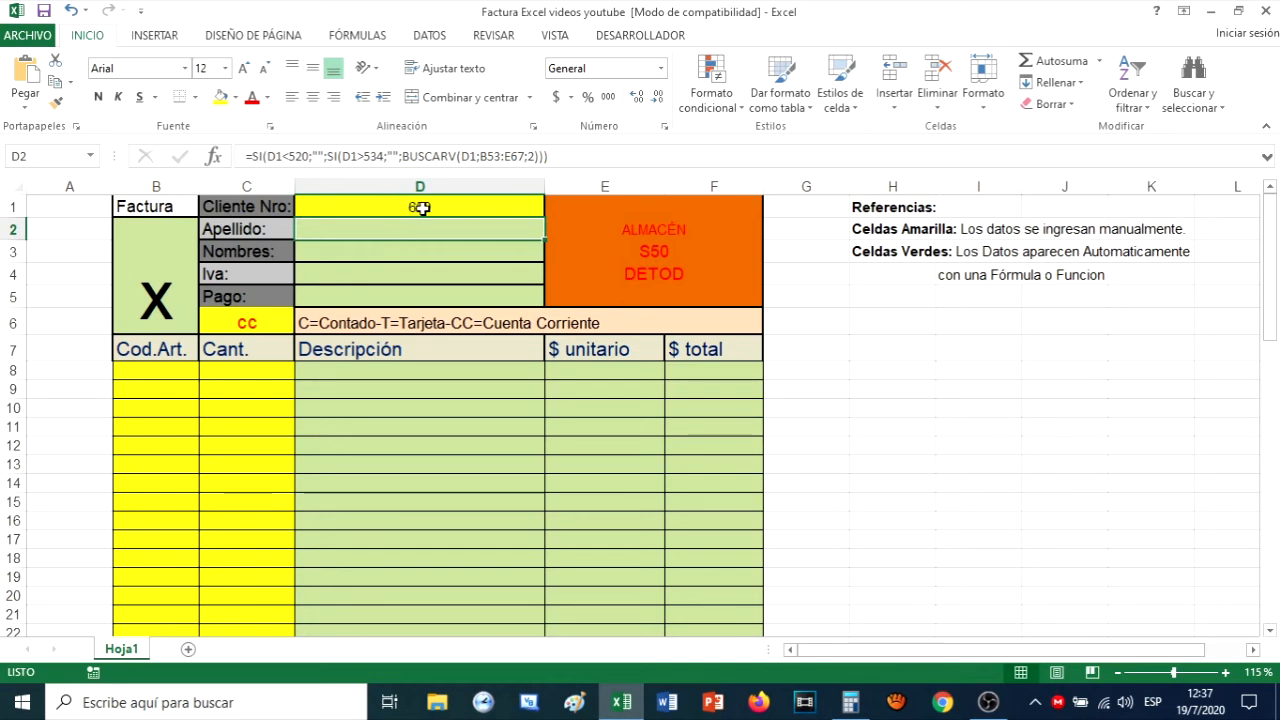
- Delete the test client number from D1
click(420, 208)
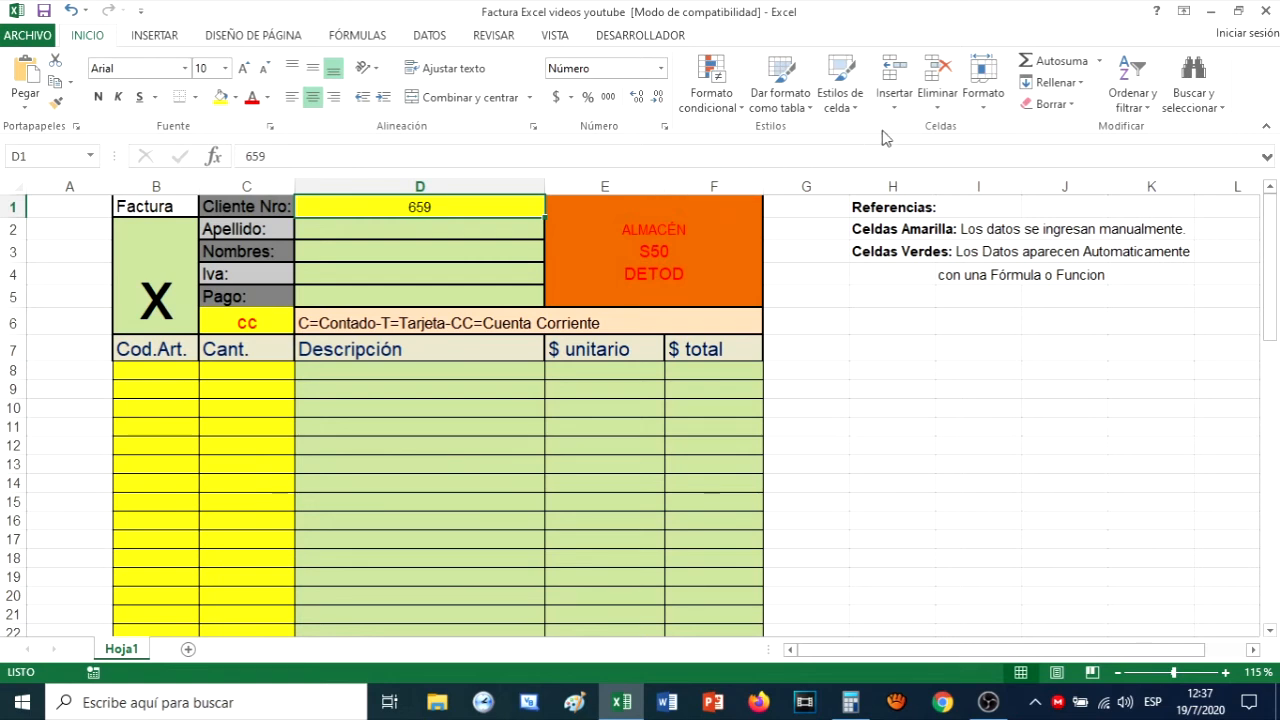
key(Delete)
click(362, 232)
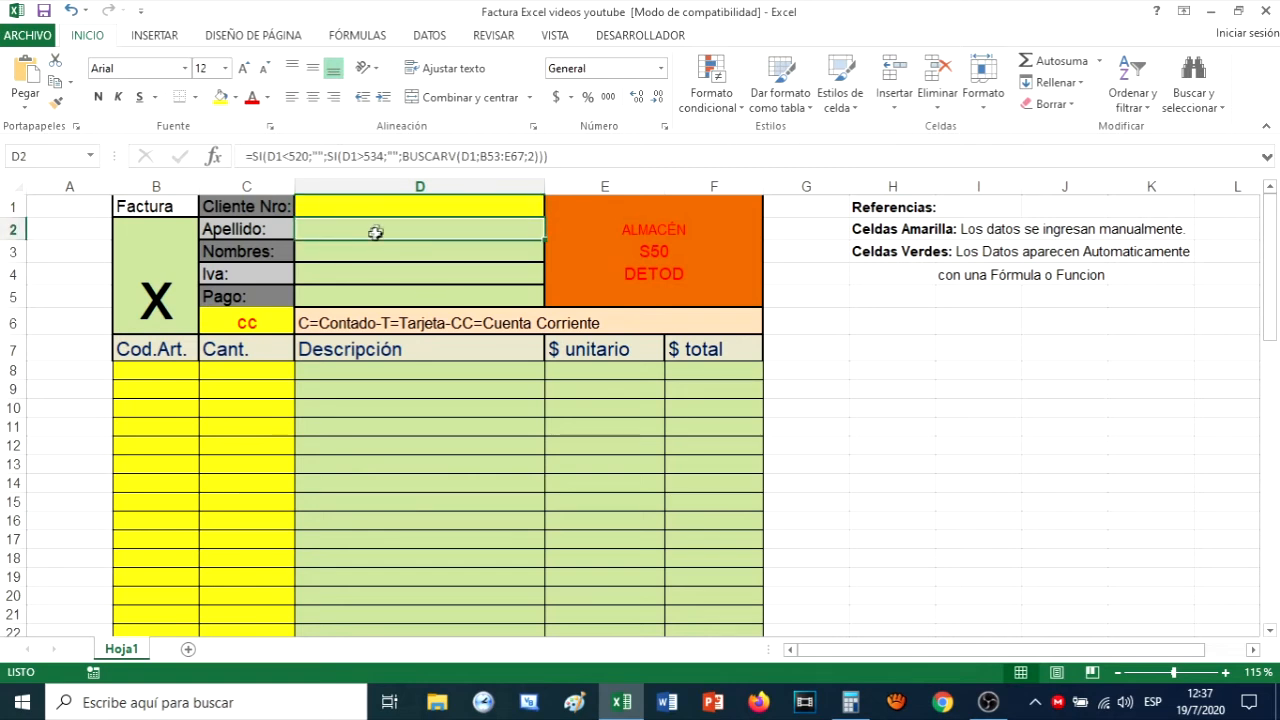
- Check the Apellido, Nombres and Iva cells D2 to D4 with the client number cell D1 empty
click(372, 206)
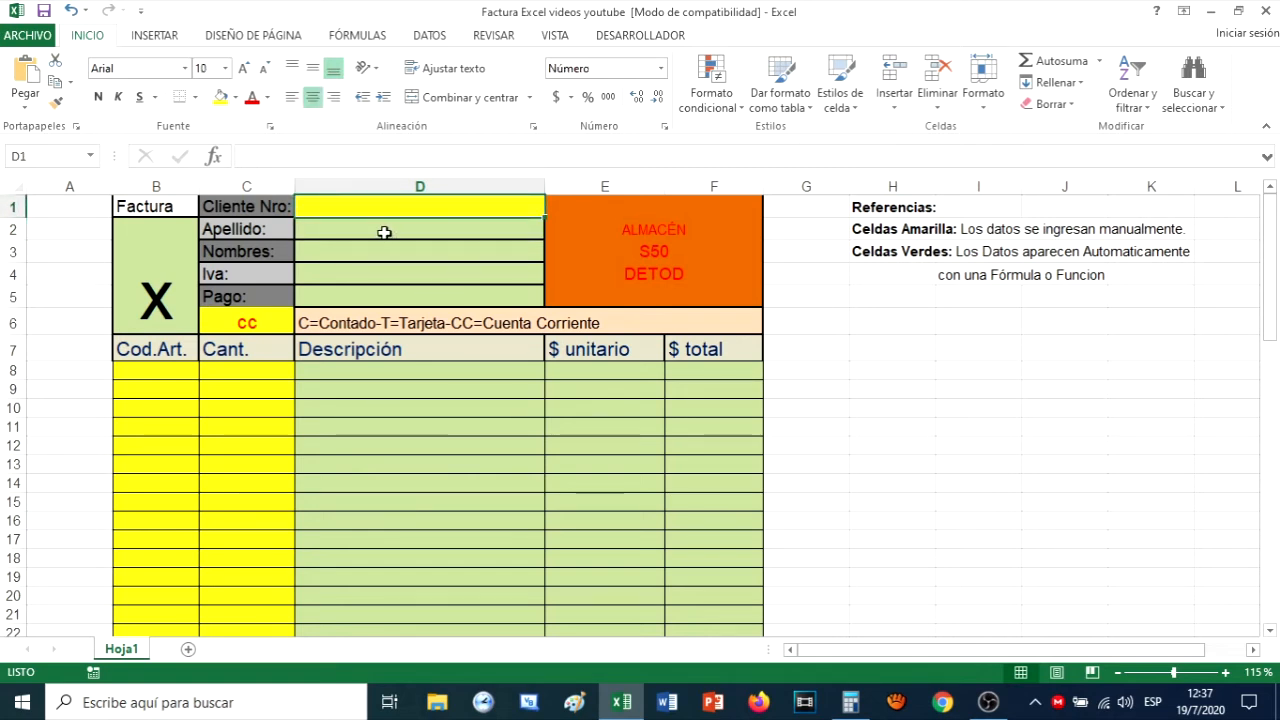
click(384, 231)
click(373, 275)
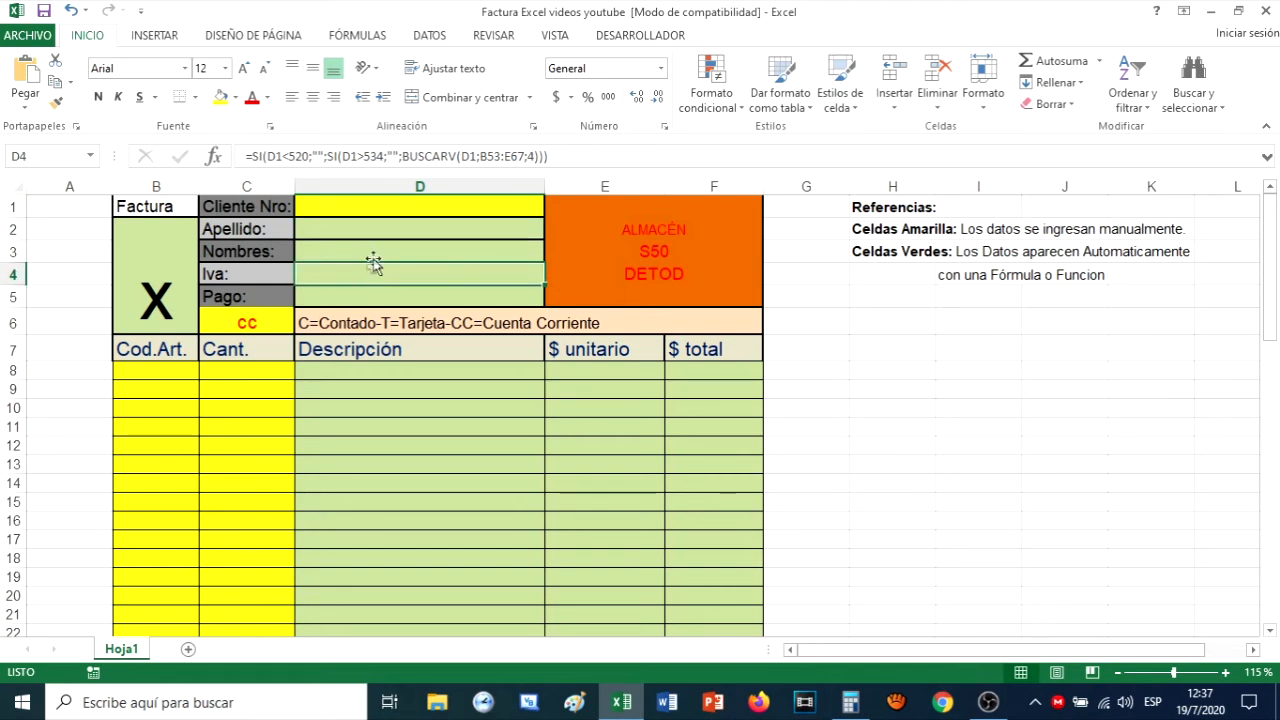
click(370, 249)
click(369, 228)
click(368, 207)
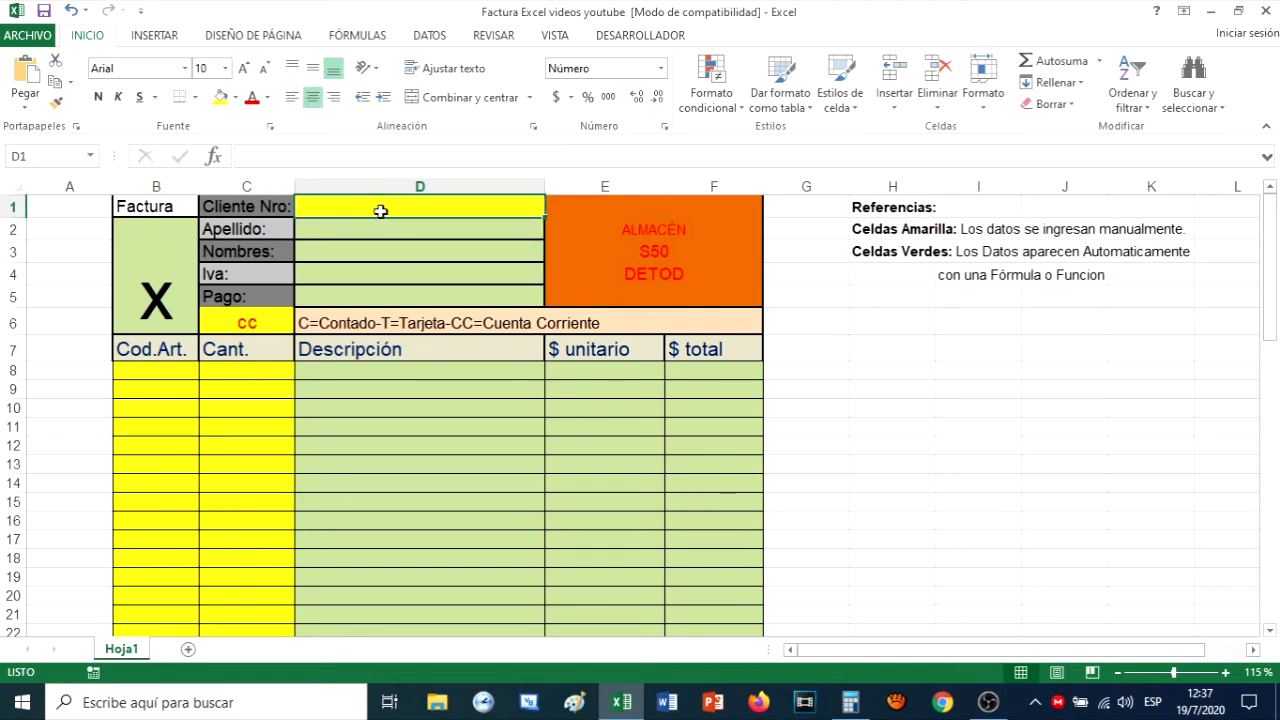
key(Return)
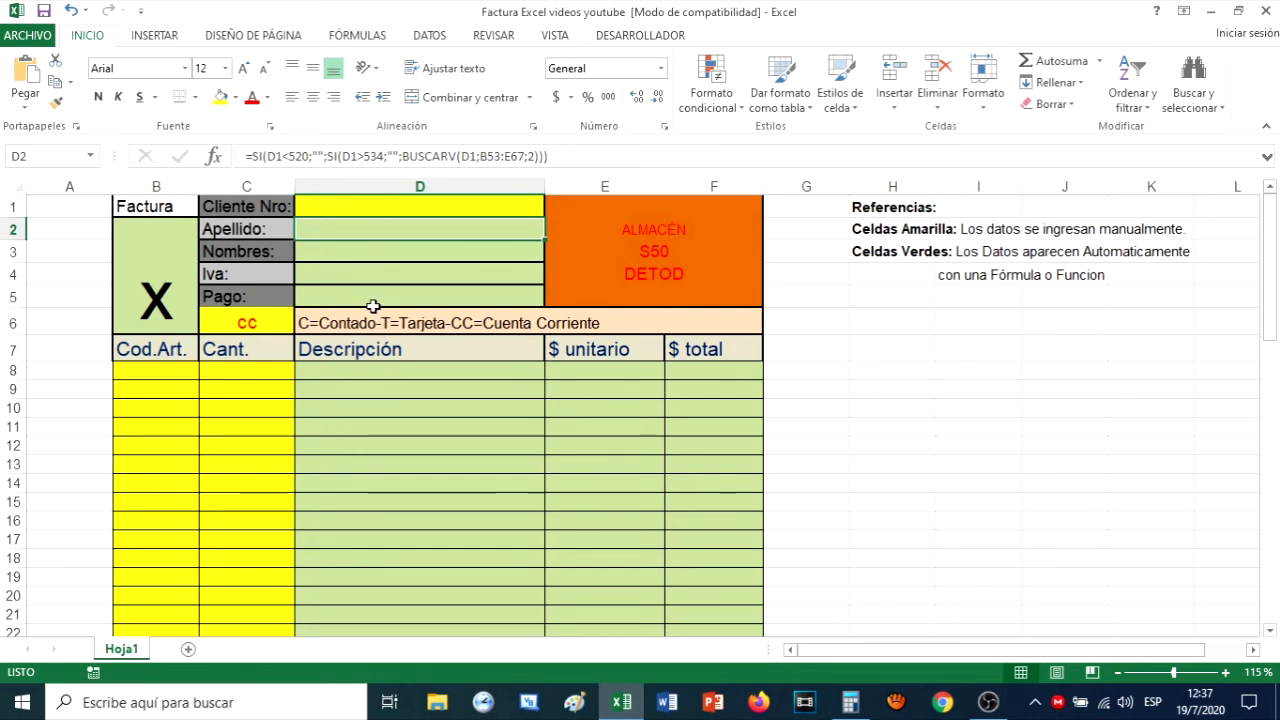
click(348, 206)
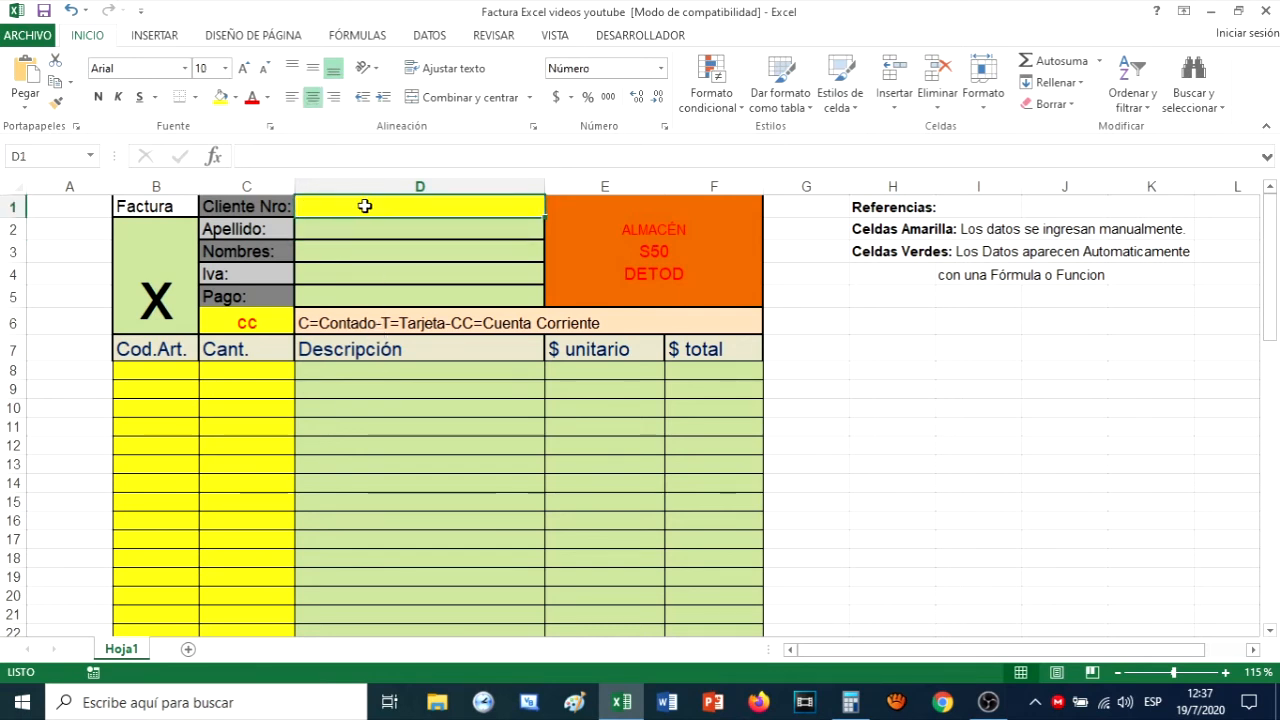
- Begin an outer SI function before the existing formula in the Apellido cell D2, with the condition D1=""
click(375, 232)
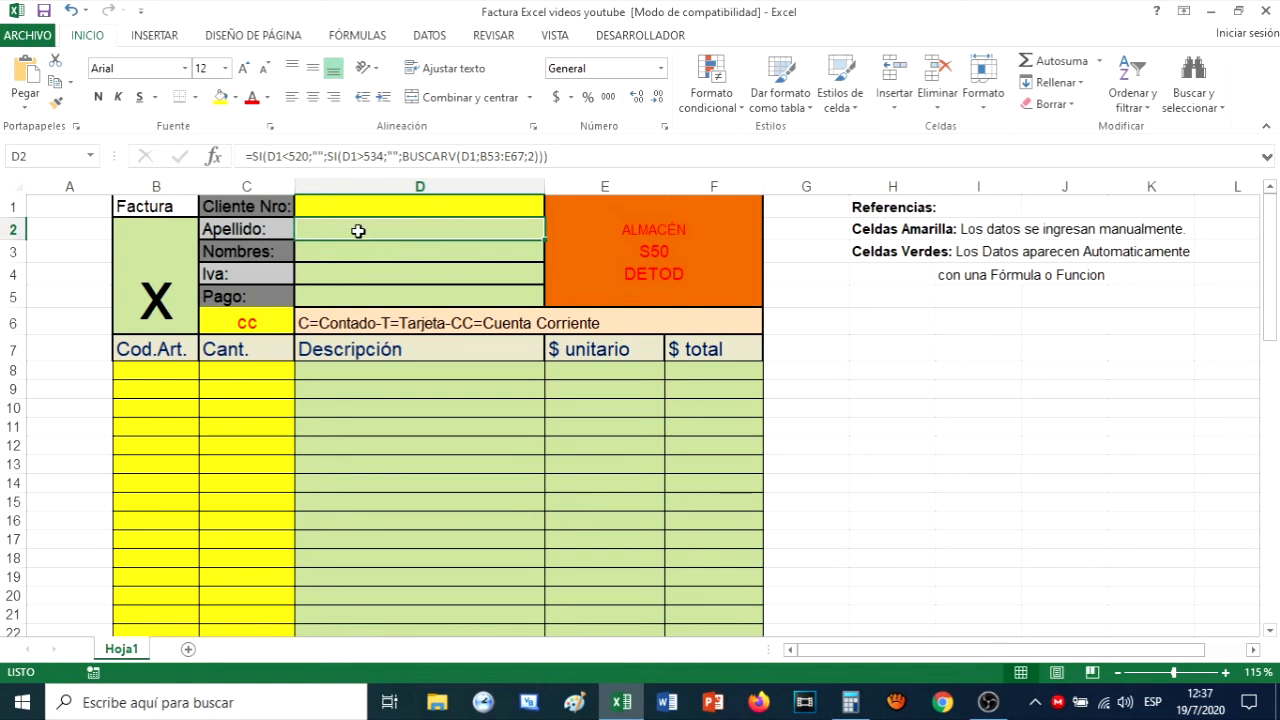
click(255, 157)
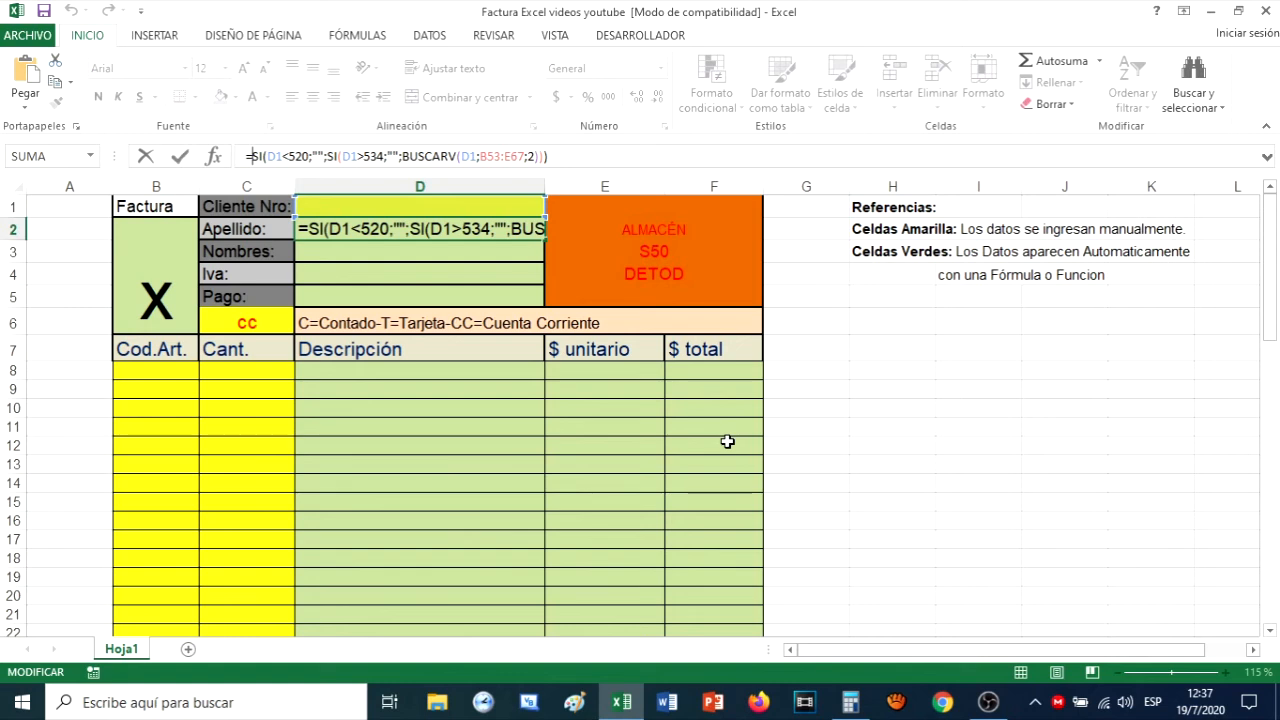
text(SI)
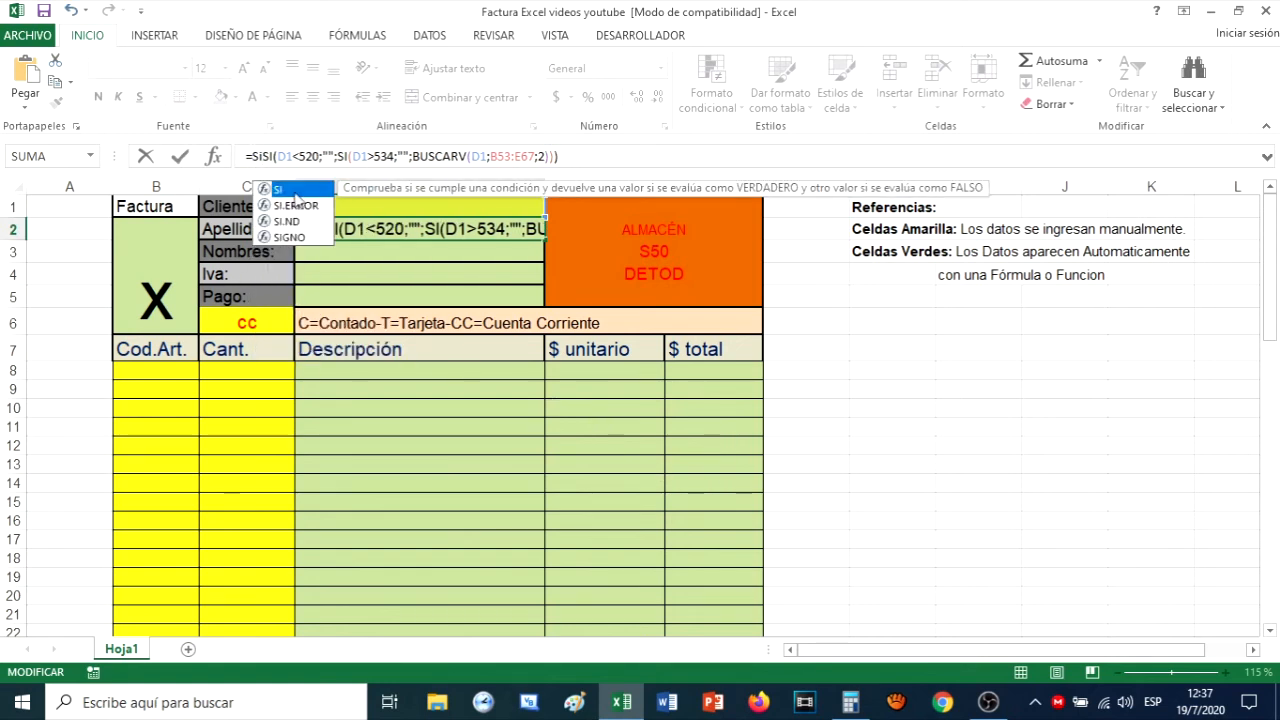
double_click(296, 191)
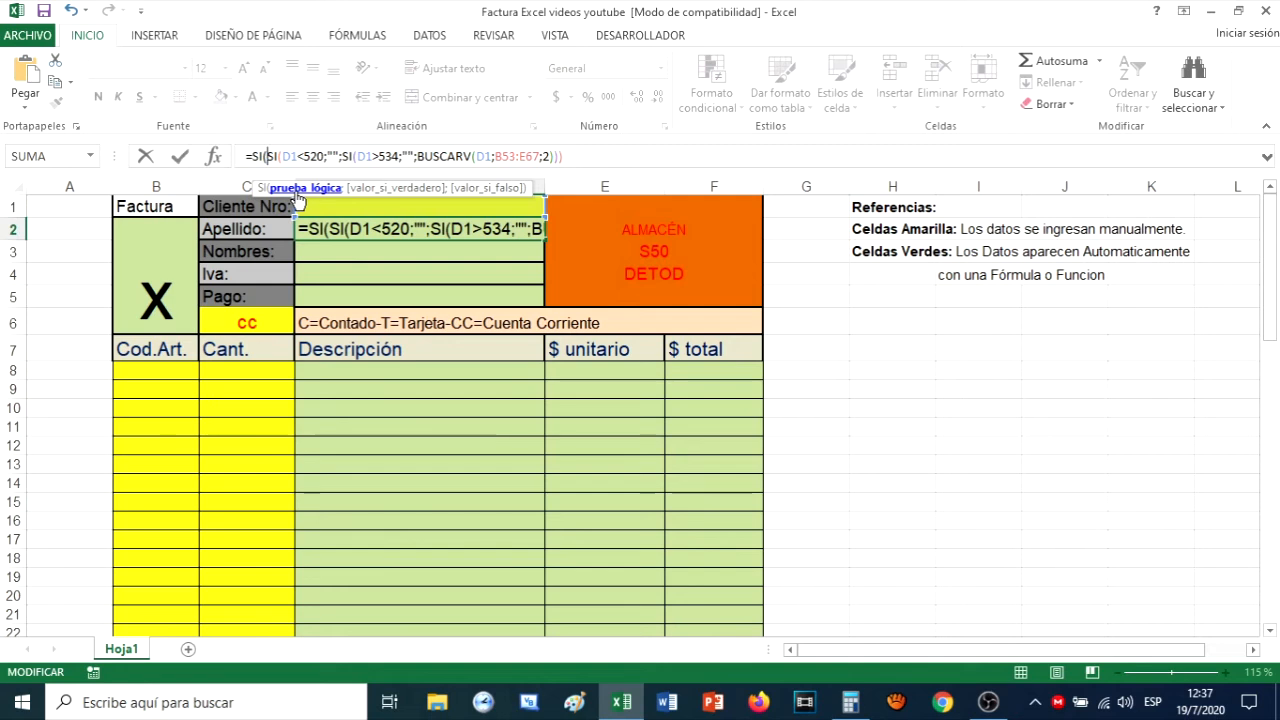
click(390, 205)
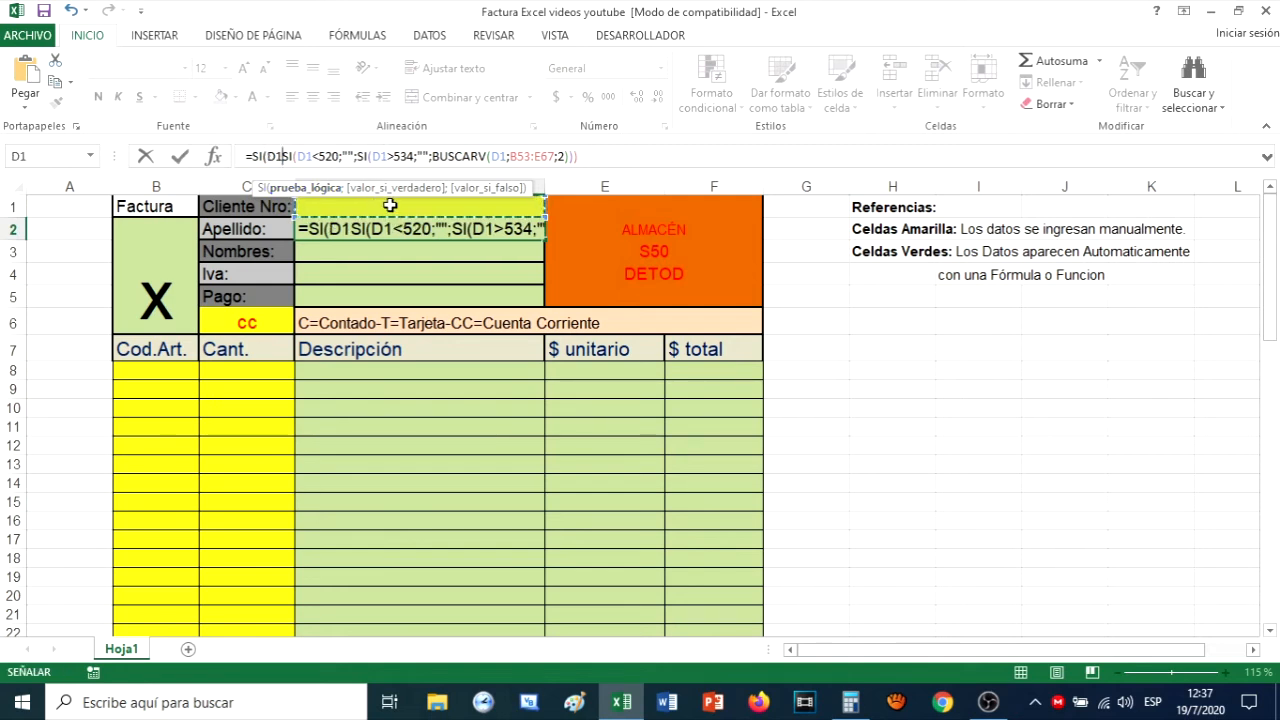
text(="")
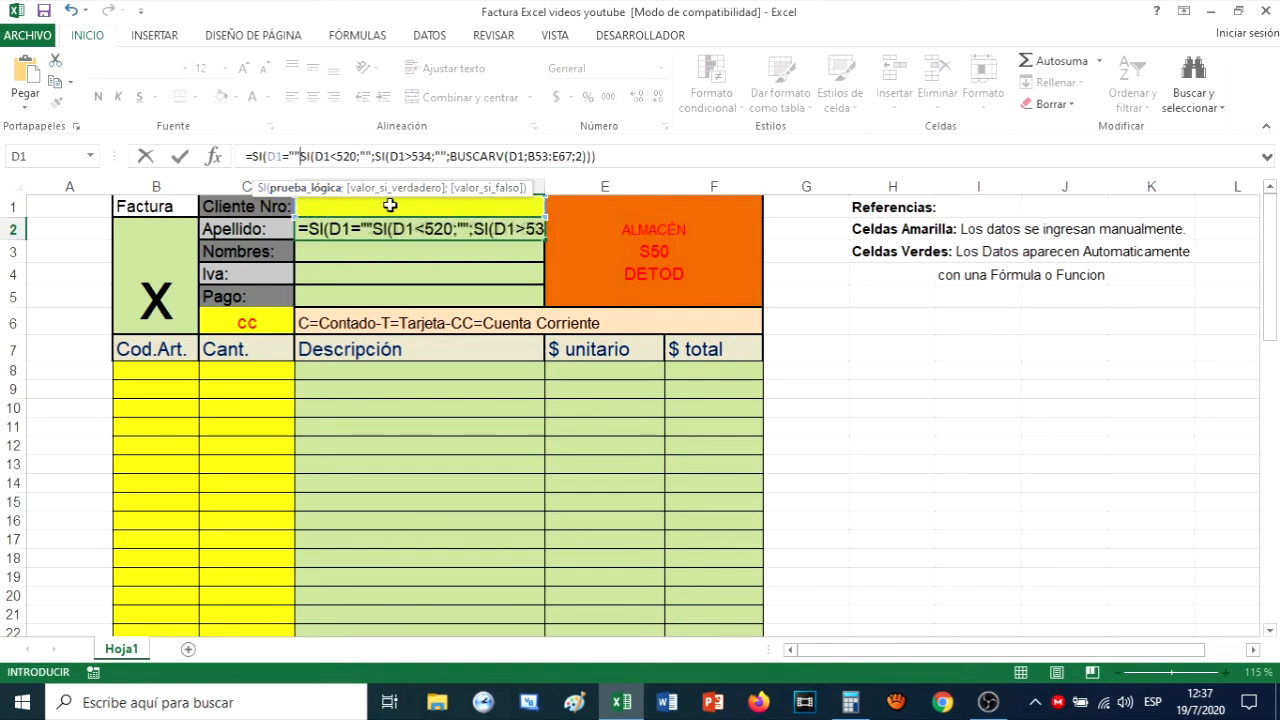
- Complete D2's outer SI with "" as the true value and the existing formula as the false value, accepting the proposed closing-parenthesis correction
text(;)
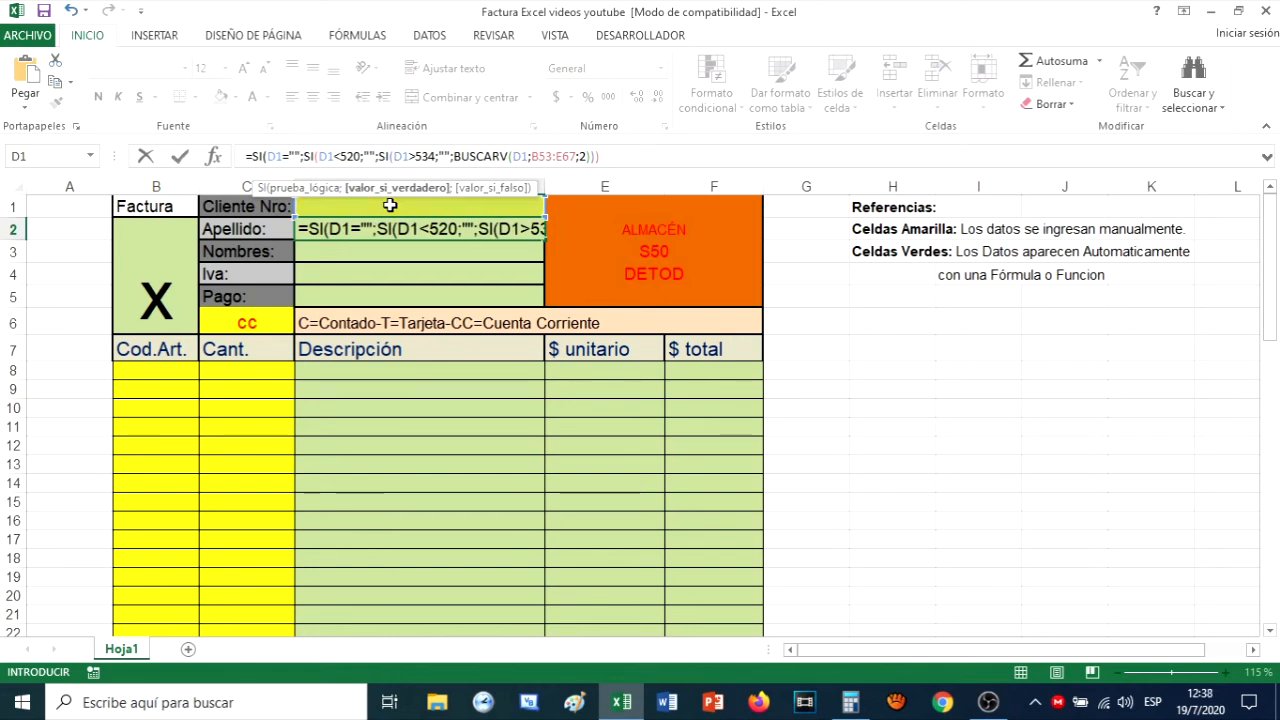
text("")
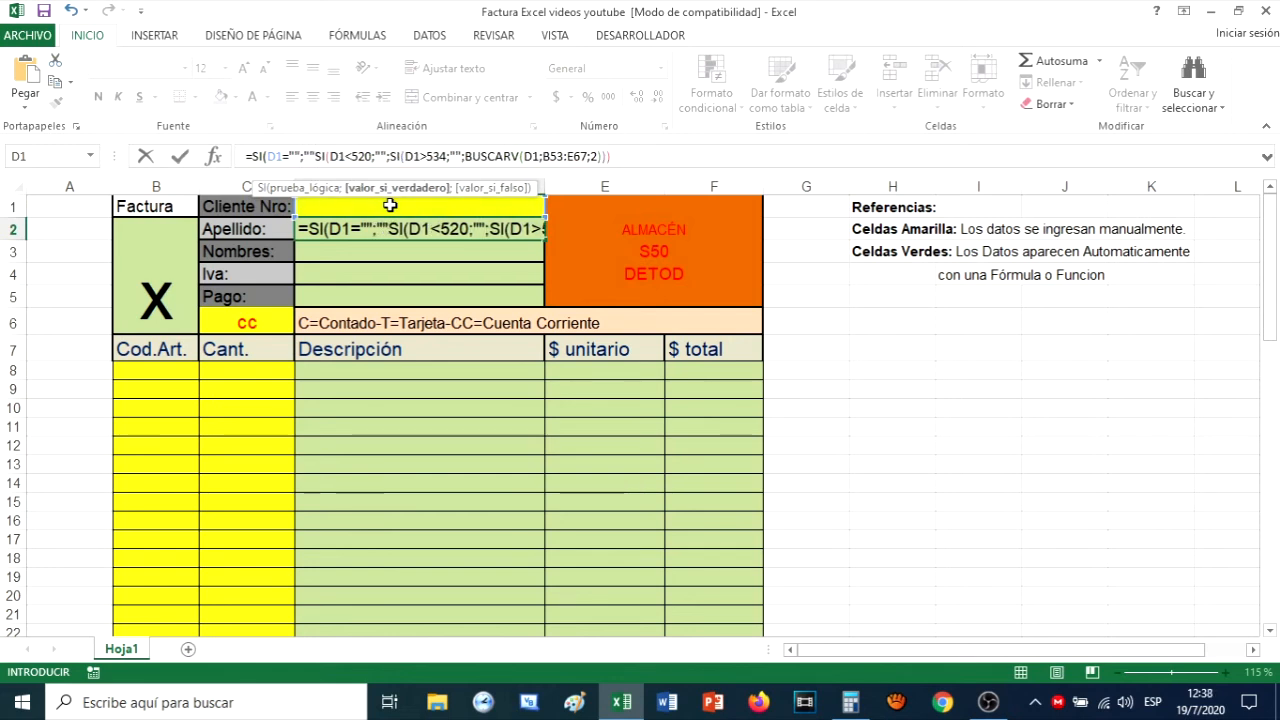
text(;)
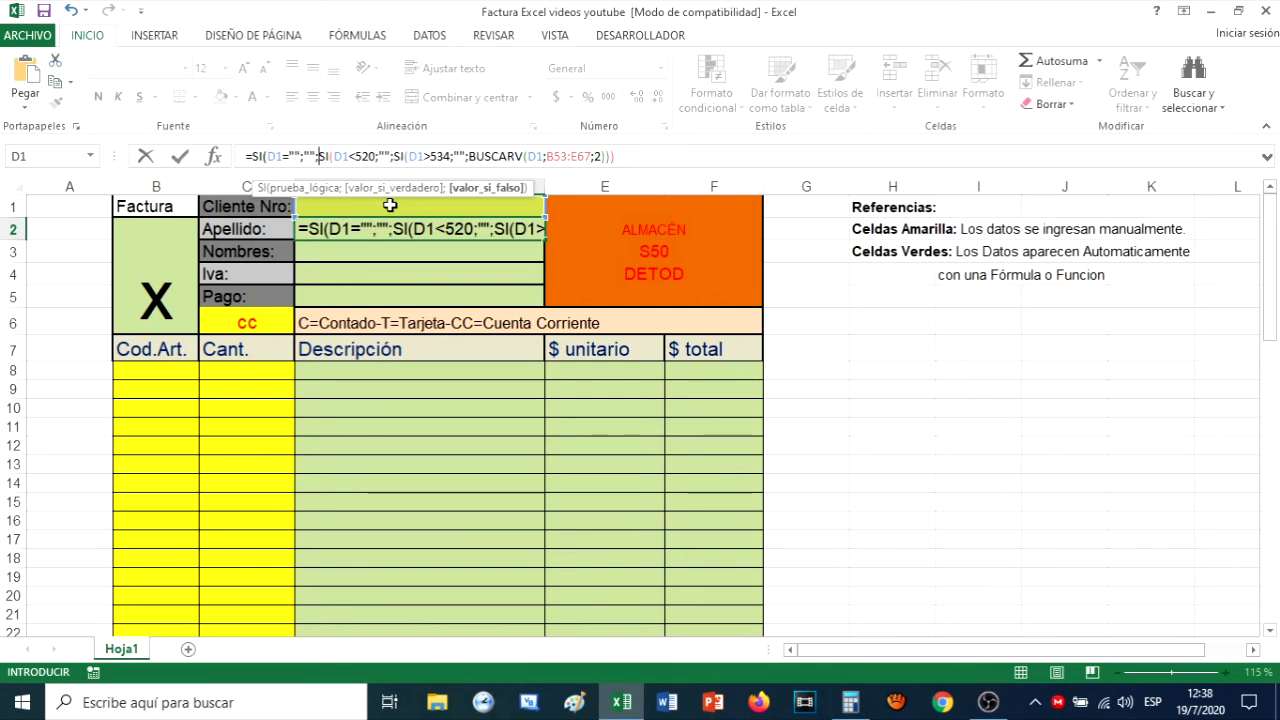
key(Down)
key(shift+Left)
key(shift+Left)
key(shift+Left)
key(shift+Down)
key(shift+Down)
key(shift+Down)
key(shift+Down)
key(BackSpace)
key(BackSpace)
key(BackSpace)
key(BackSpace)
key(BackSpace)
key(Return)
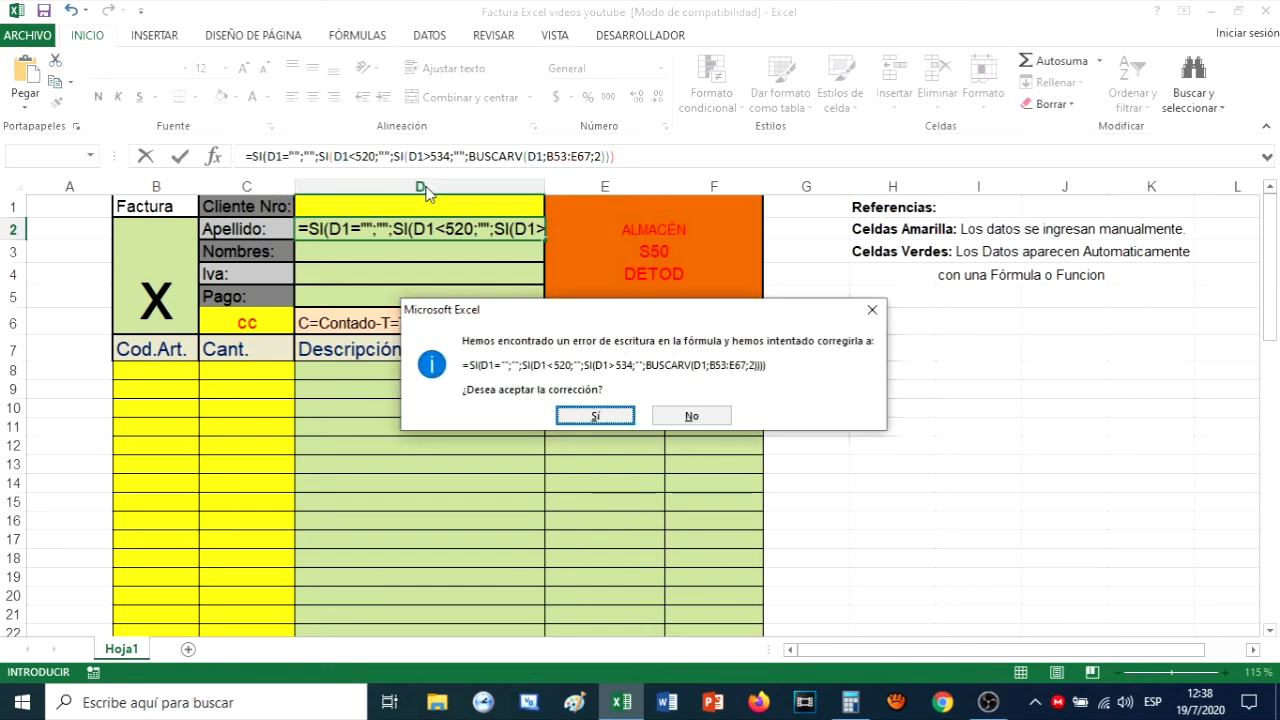
click(590, 416)
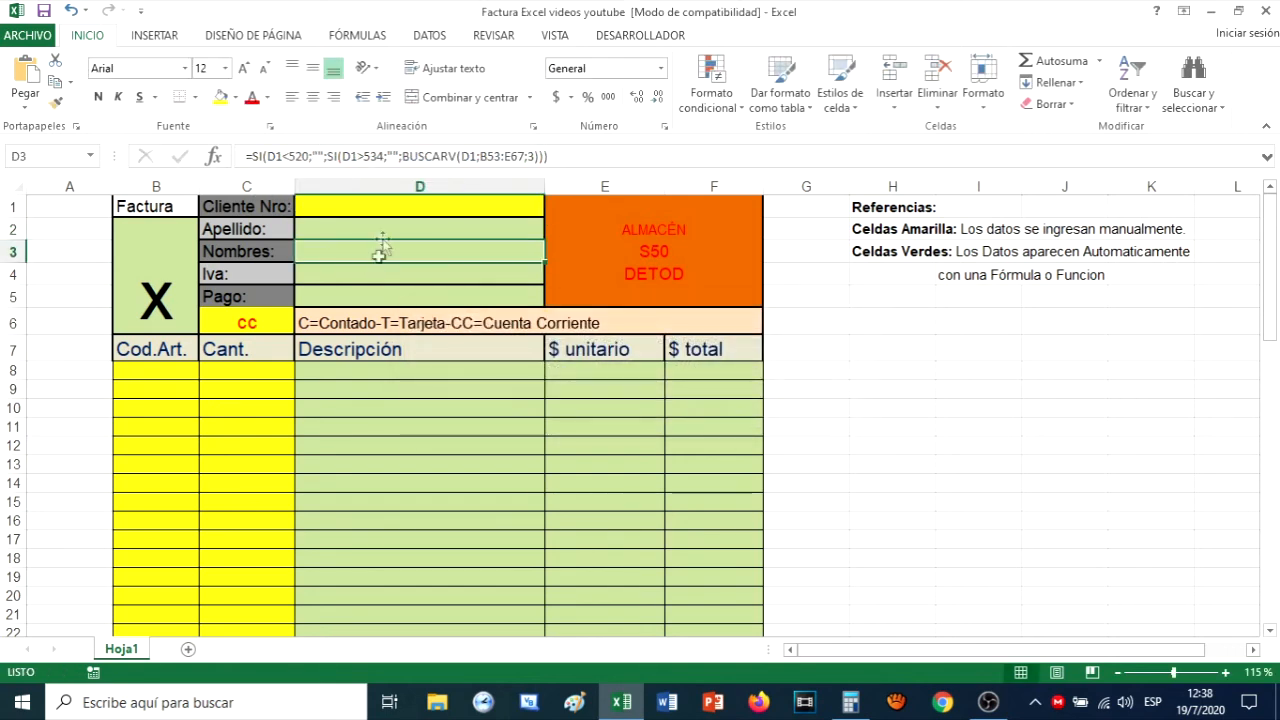
- Test the updated Apellido formula by entering an existing client's number in D1
click(402, 206)
text(523)
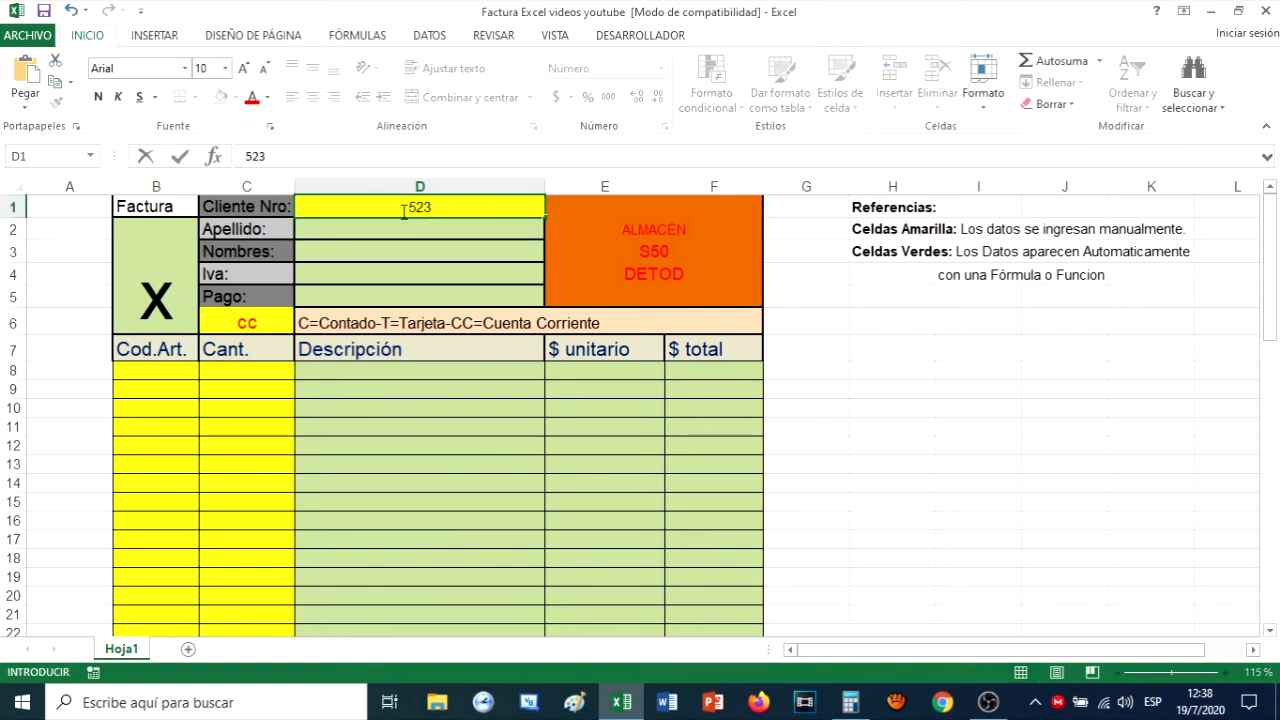
key(Return)
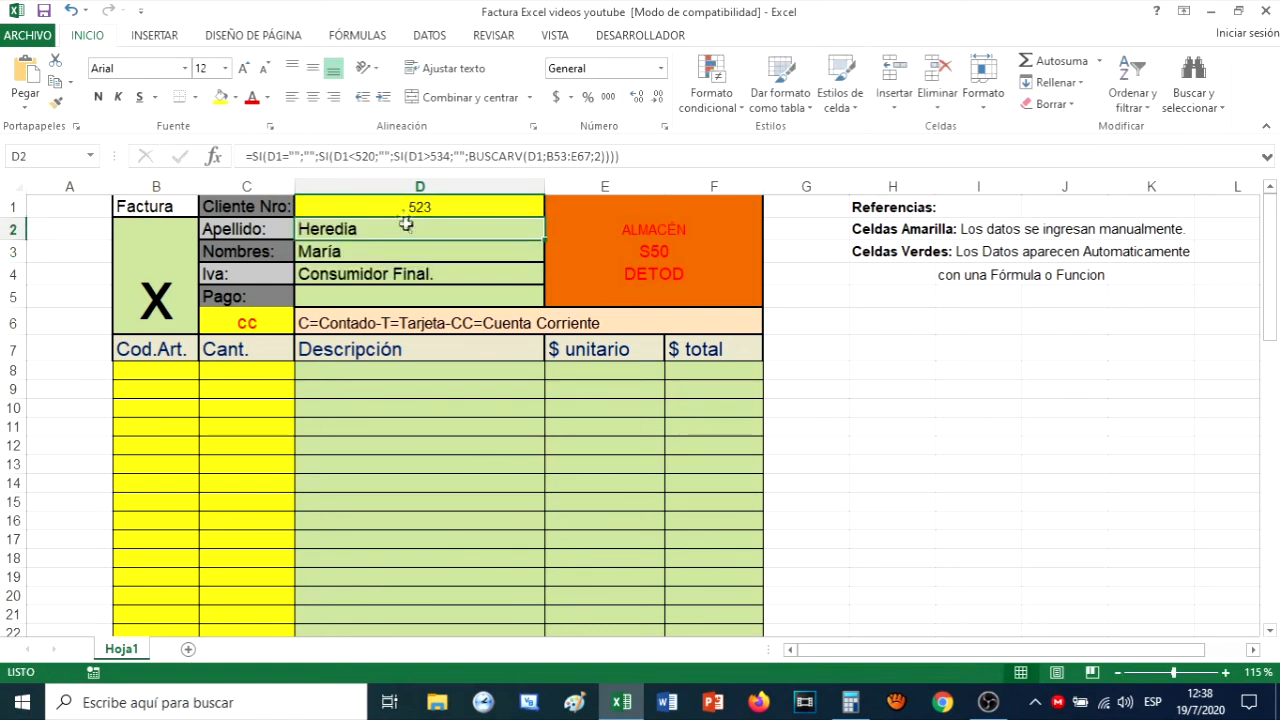
- Copy =SI(D1="";"" from D2 to the start of the Nombres formula in D3, add the semicolon separator and accept the proposed correction
click(318, 156)
drag(312, 156, 213, 158)
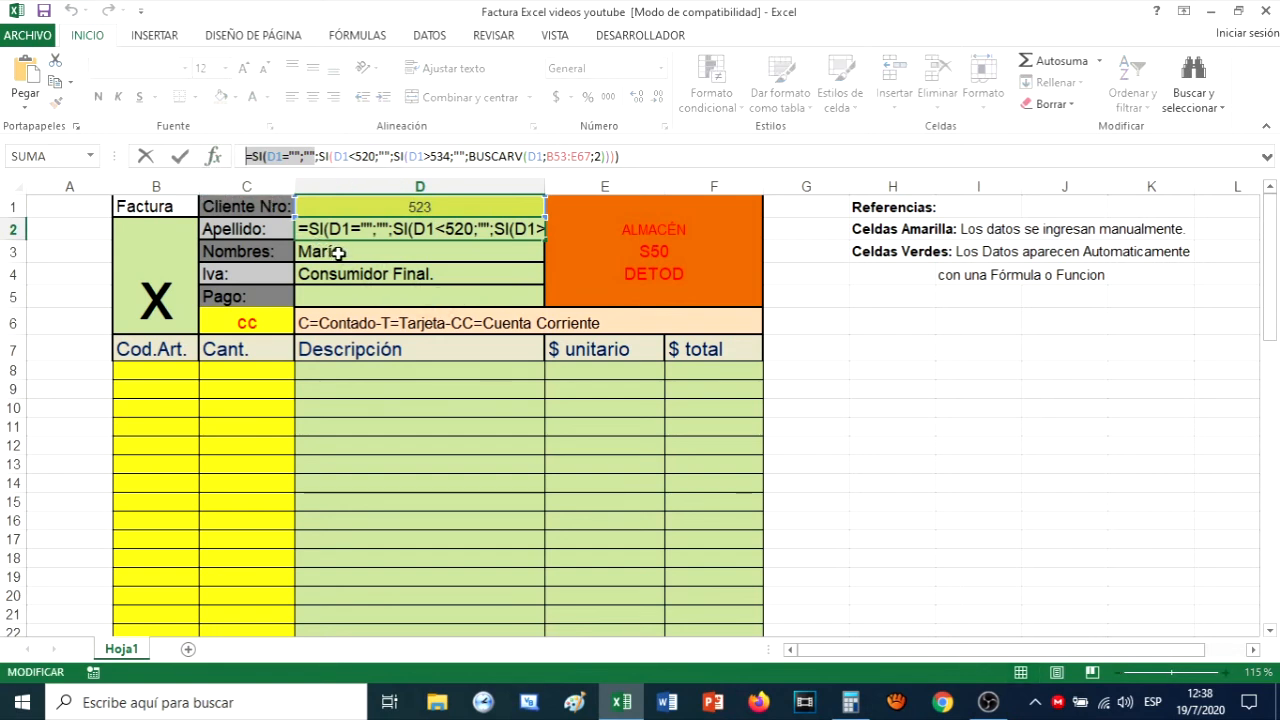
key(Return)
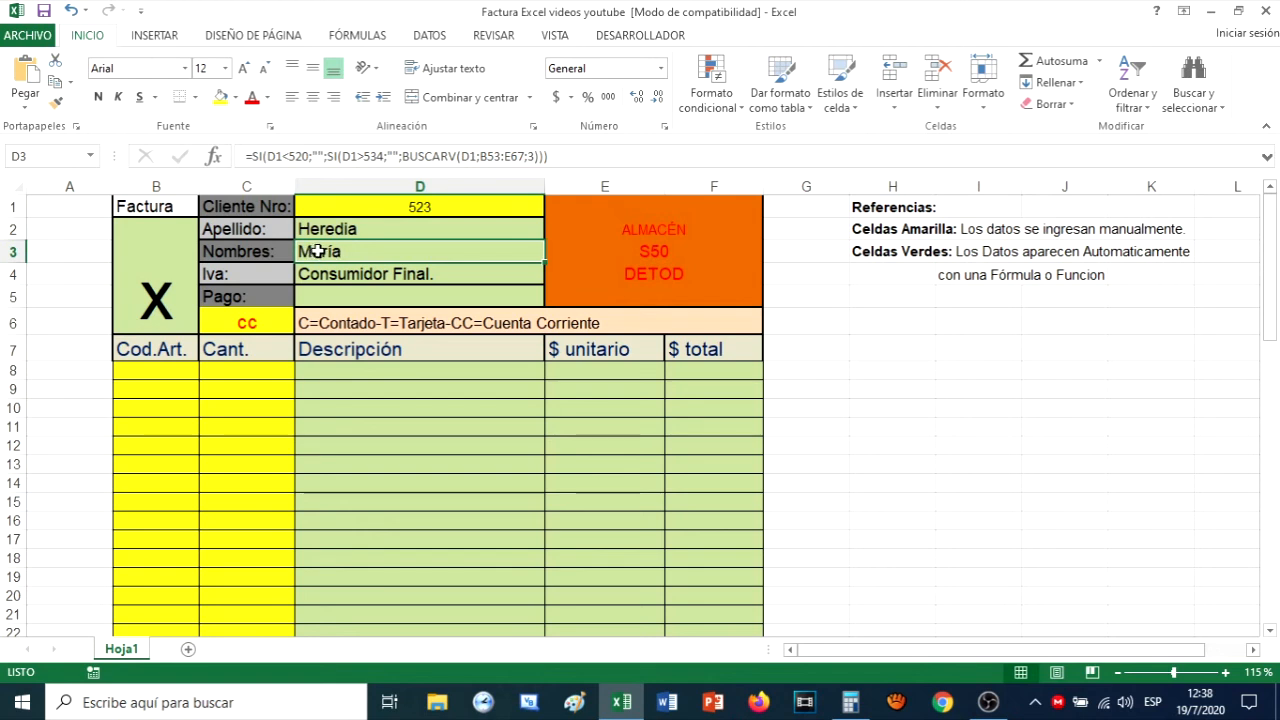
double_click(316, 251)
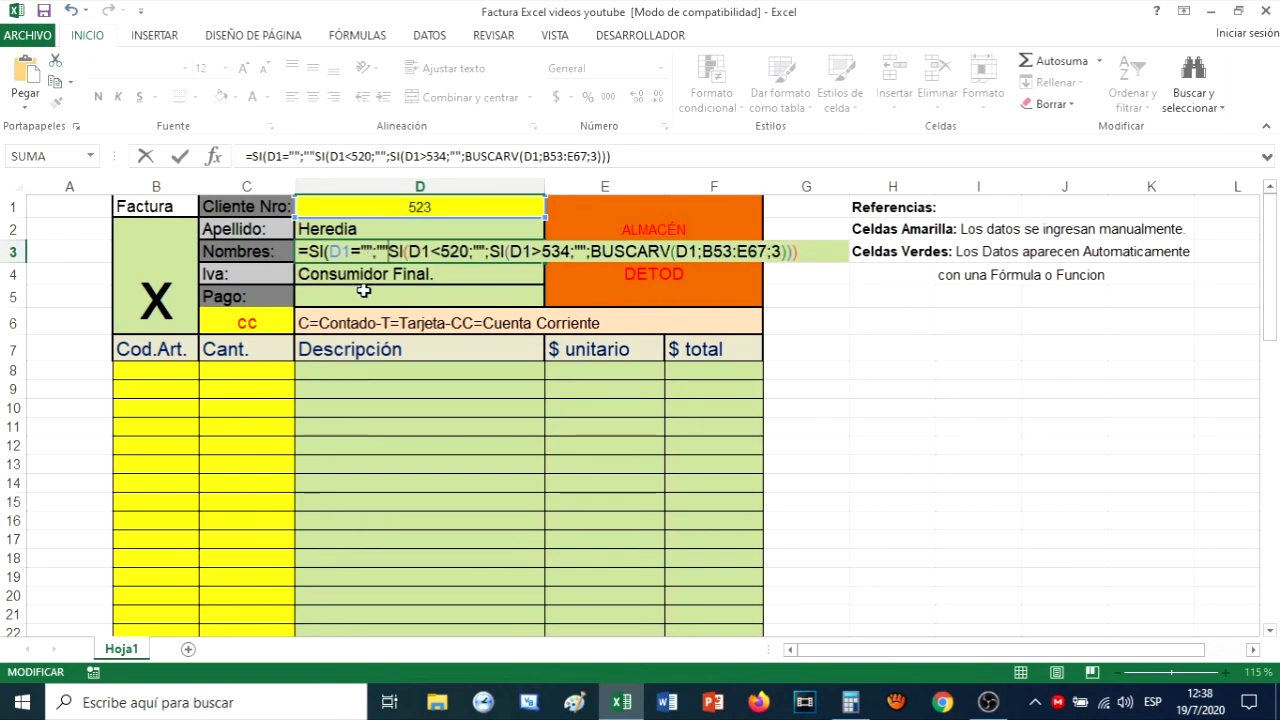
text(;)
key(Return)
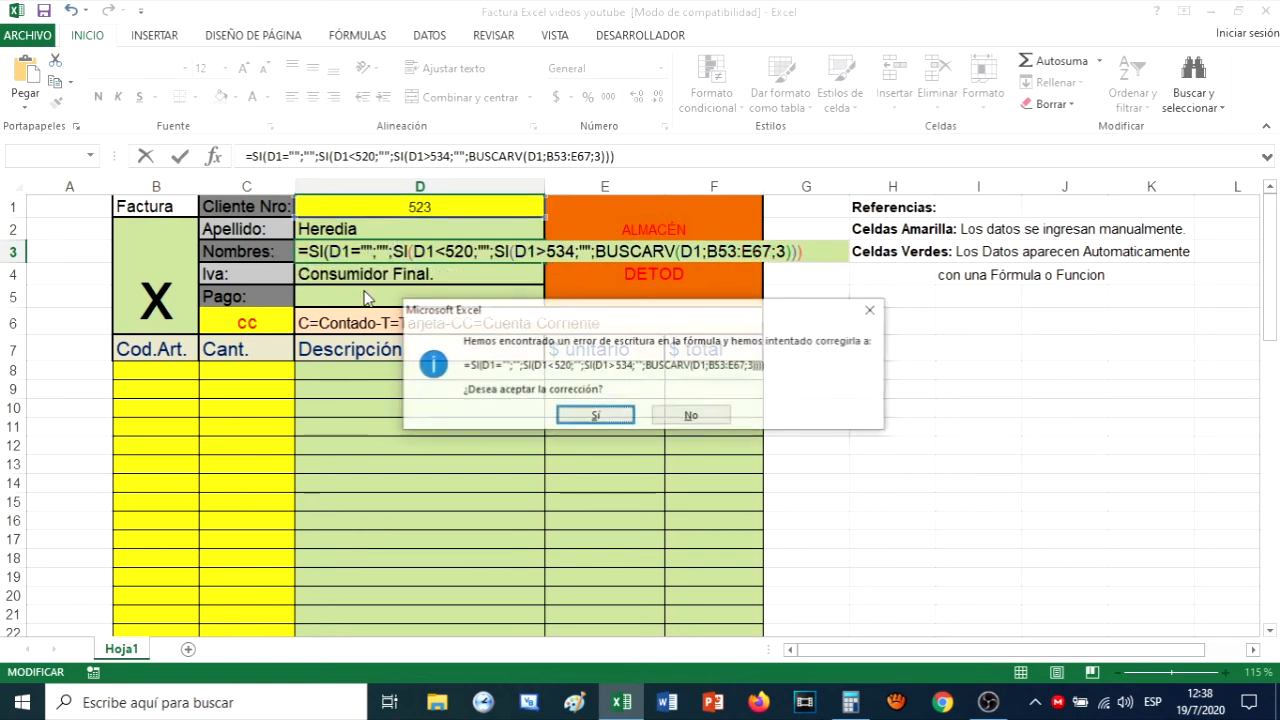
click(590, 414)
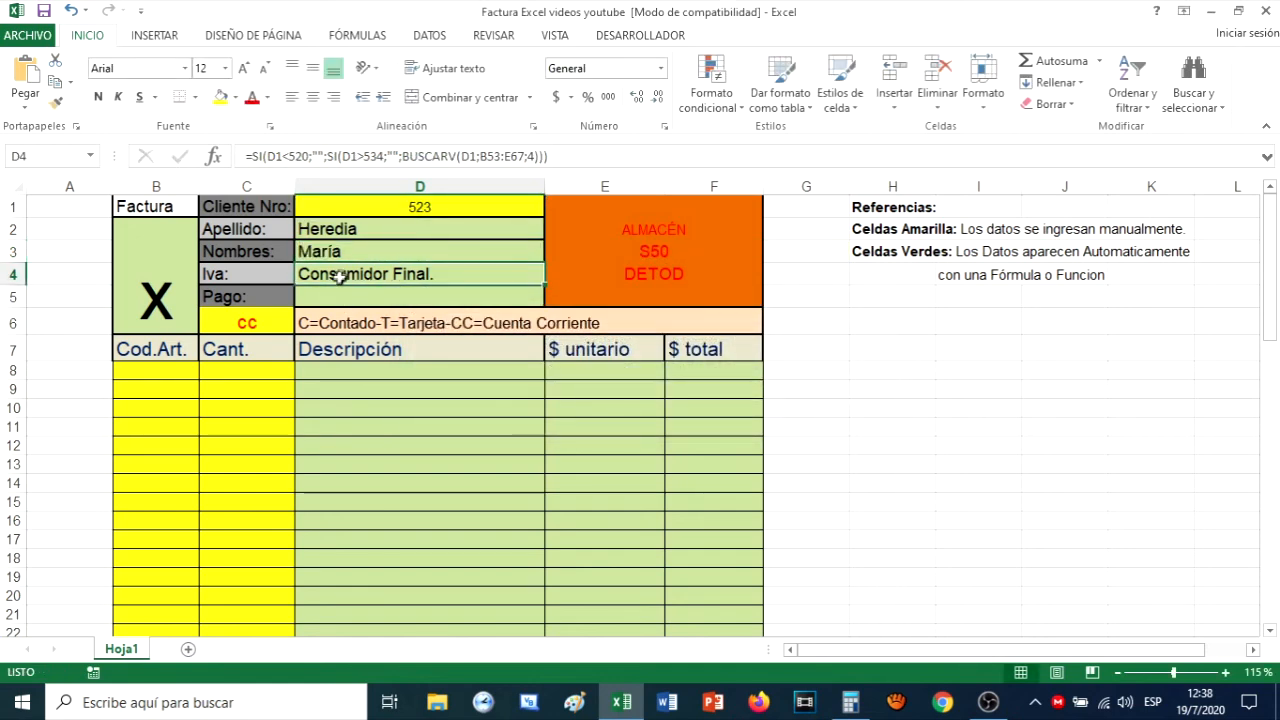
- Put =SI(D1="";""; before the existing conditions of the Iva formula in D4 and accept the proposed correction
double_click(338, 275)
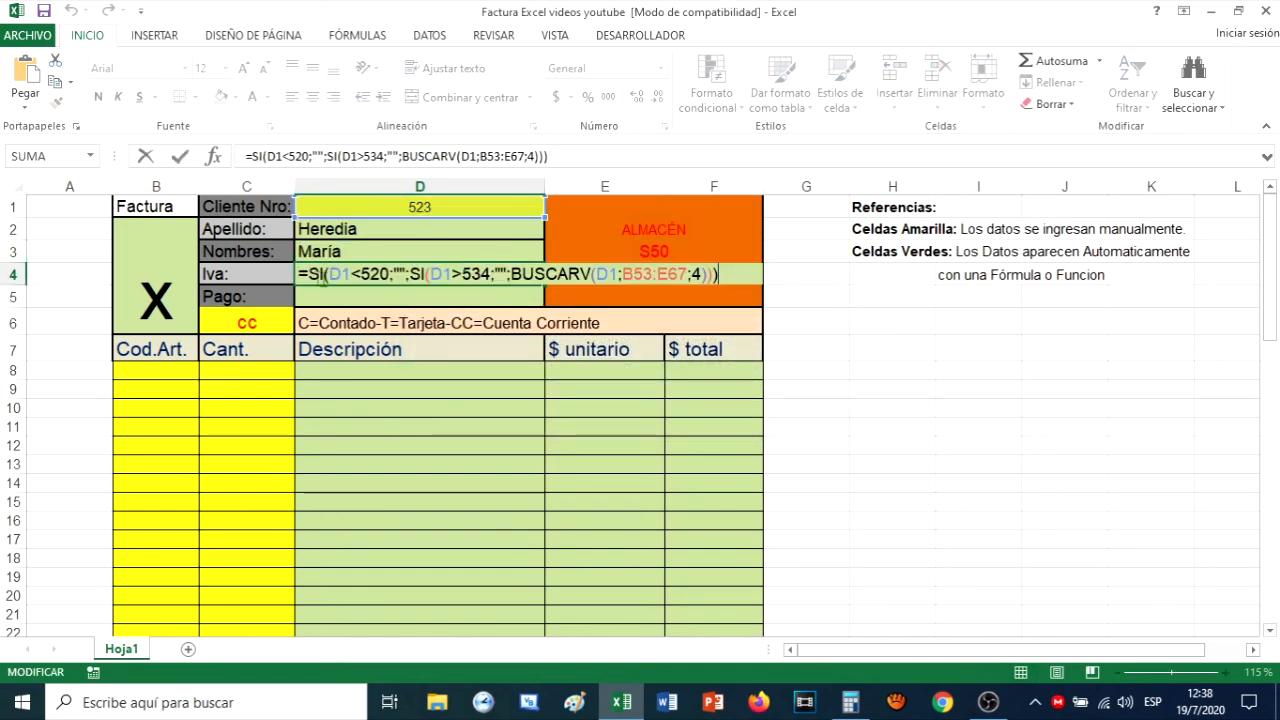
click(309, 275)
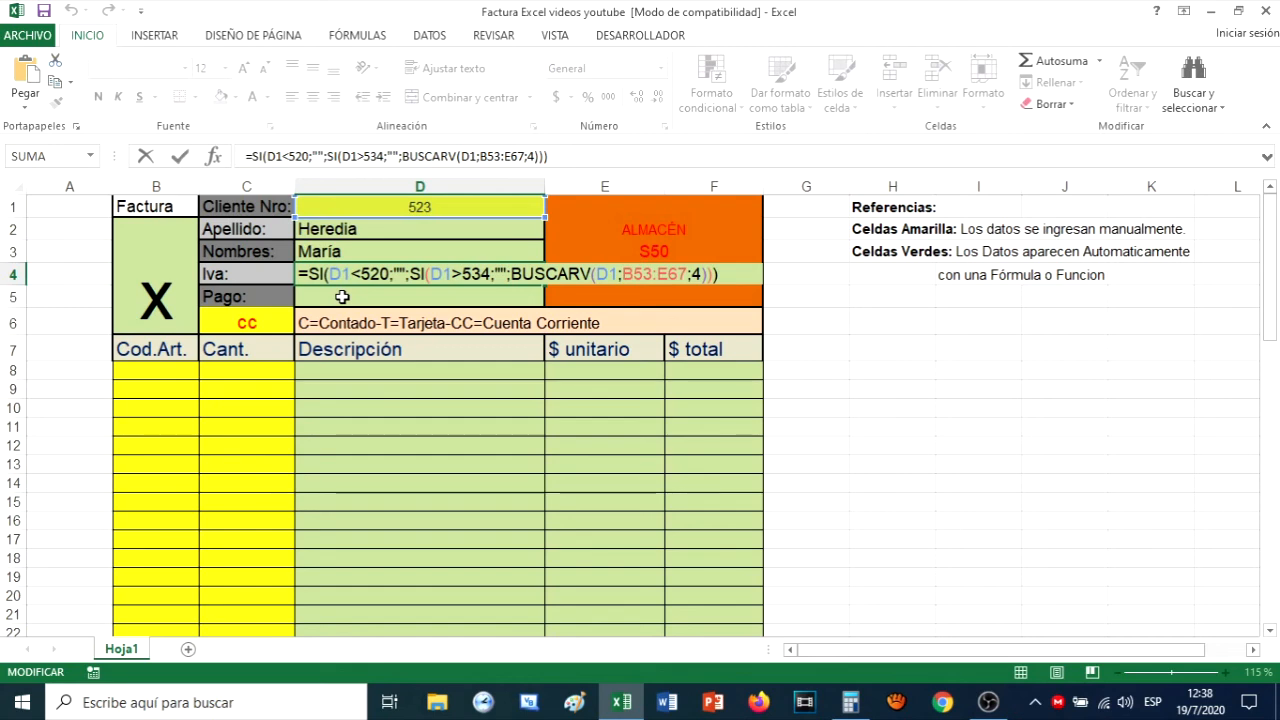
key(BackSpace)
text(=SI(D1="";"")
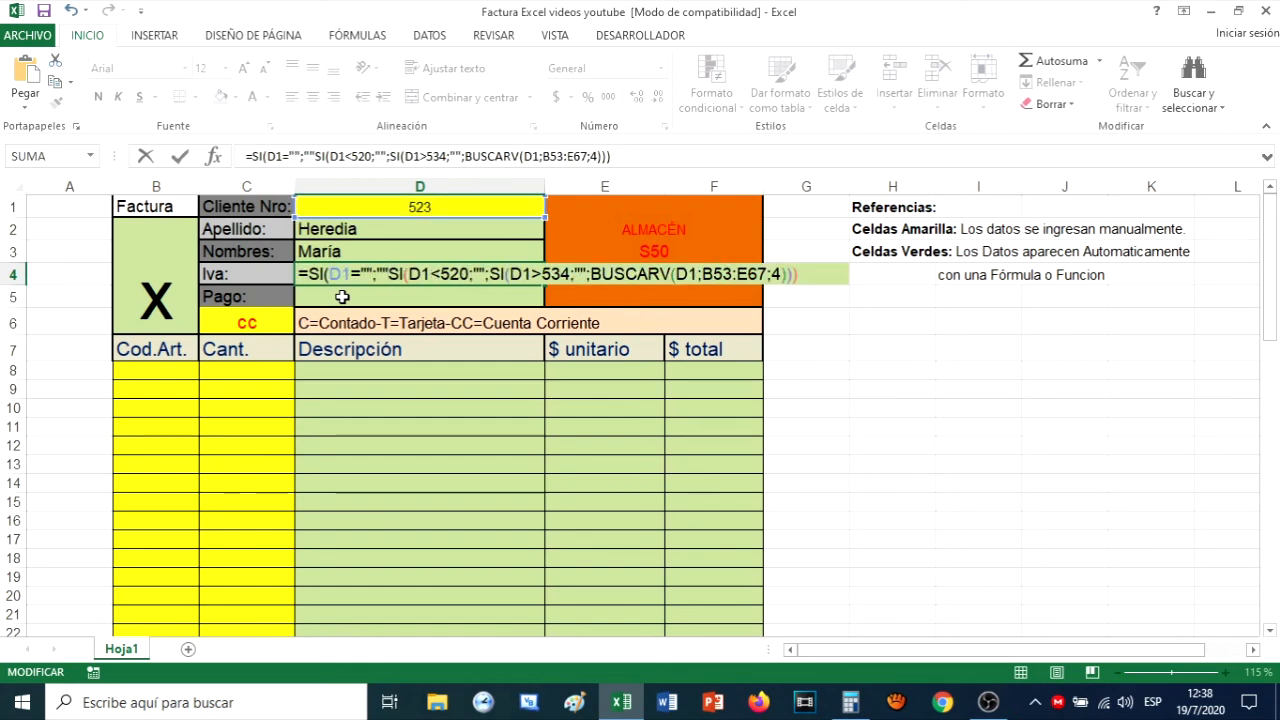
text(;)
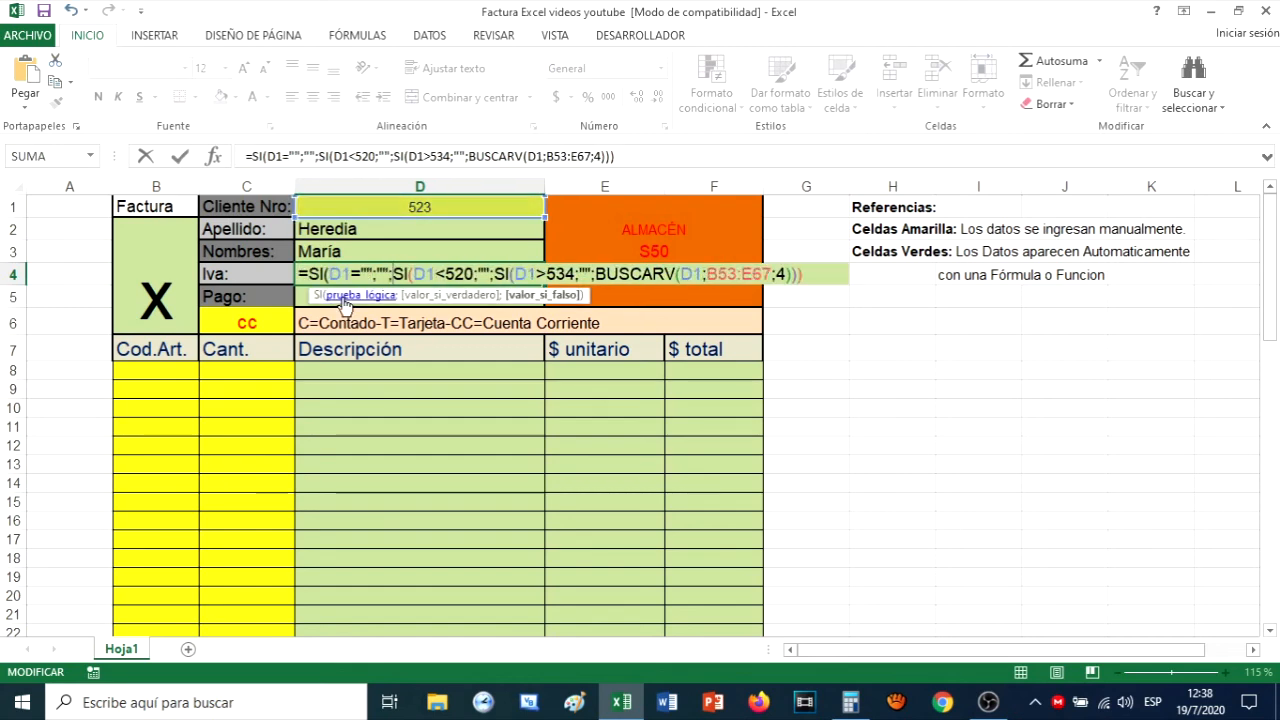
key(Return)
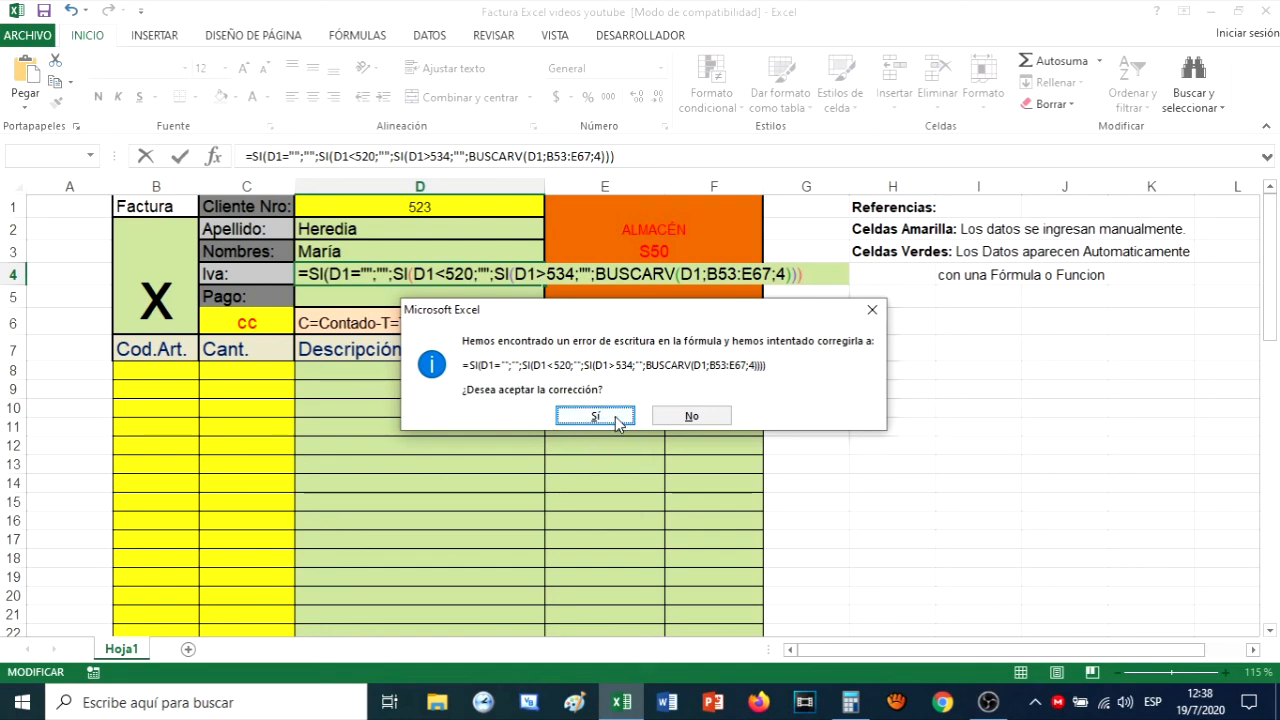
click(614, 417)
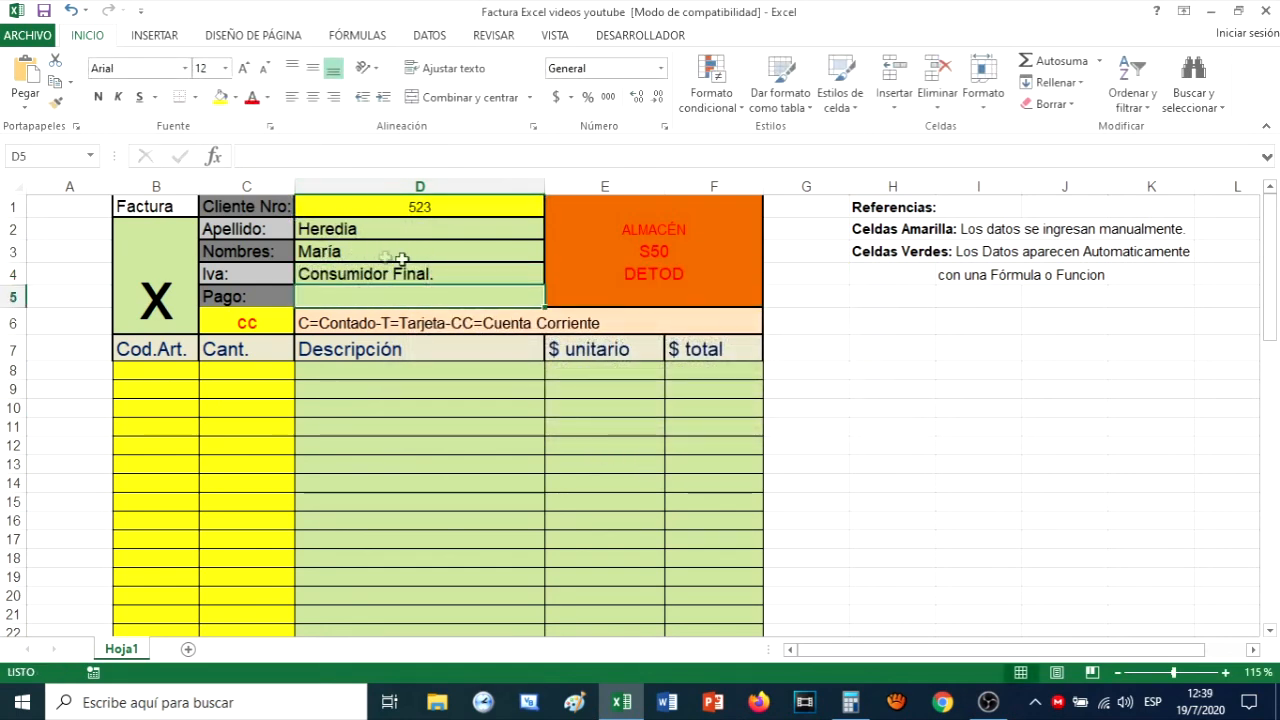
- Test the three formulas by clearing the client number in D1 and entering another existing client's number
click(419, 207)
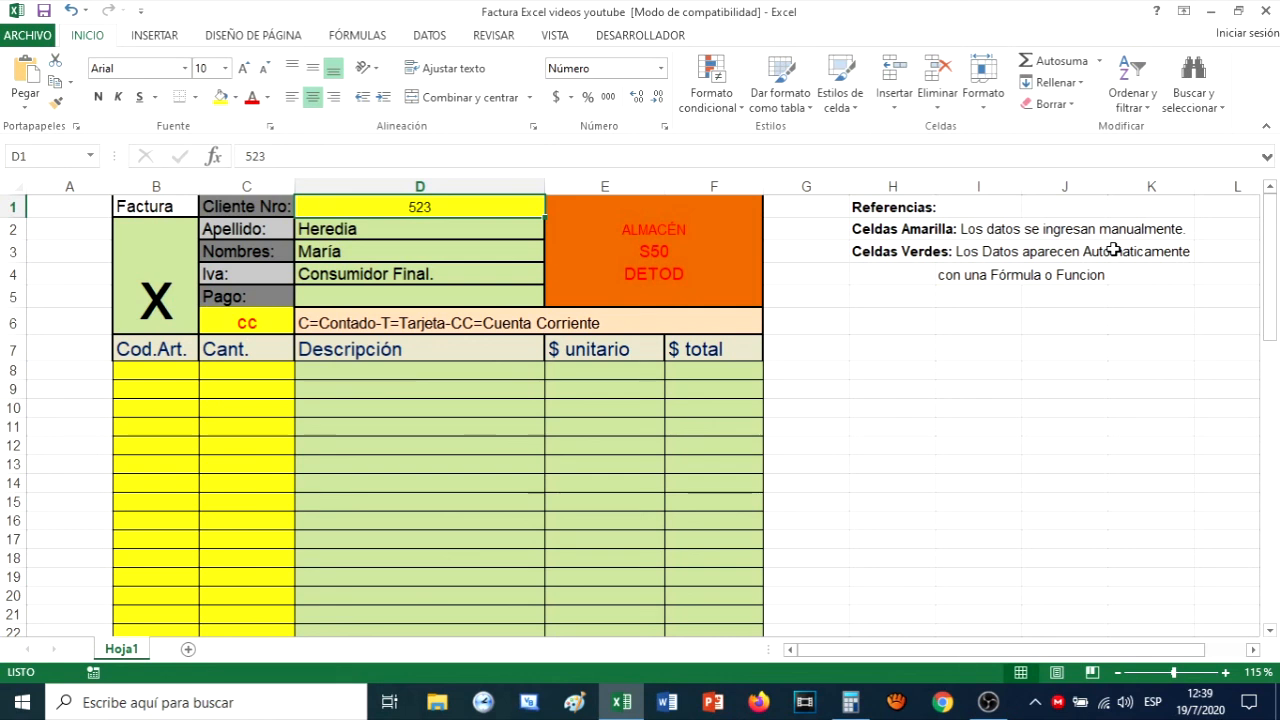
key(Delete)
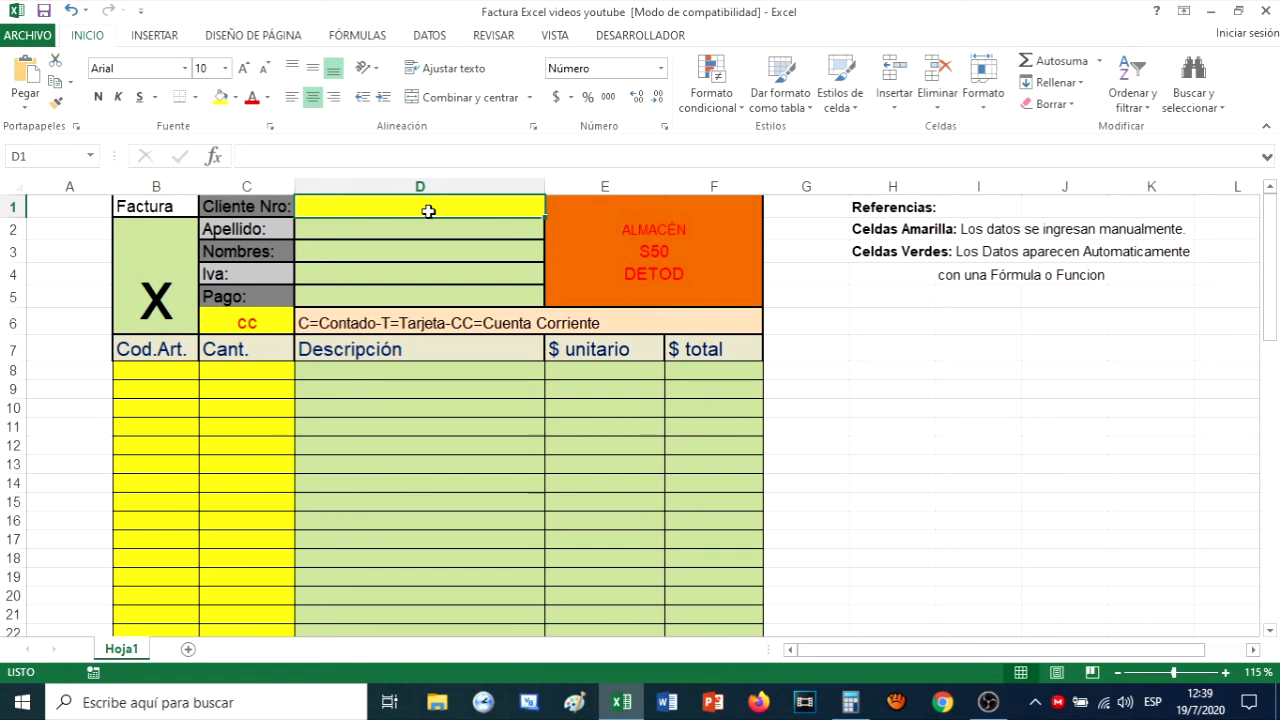
text(526)
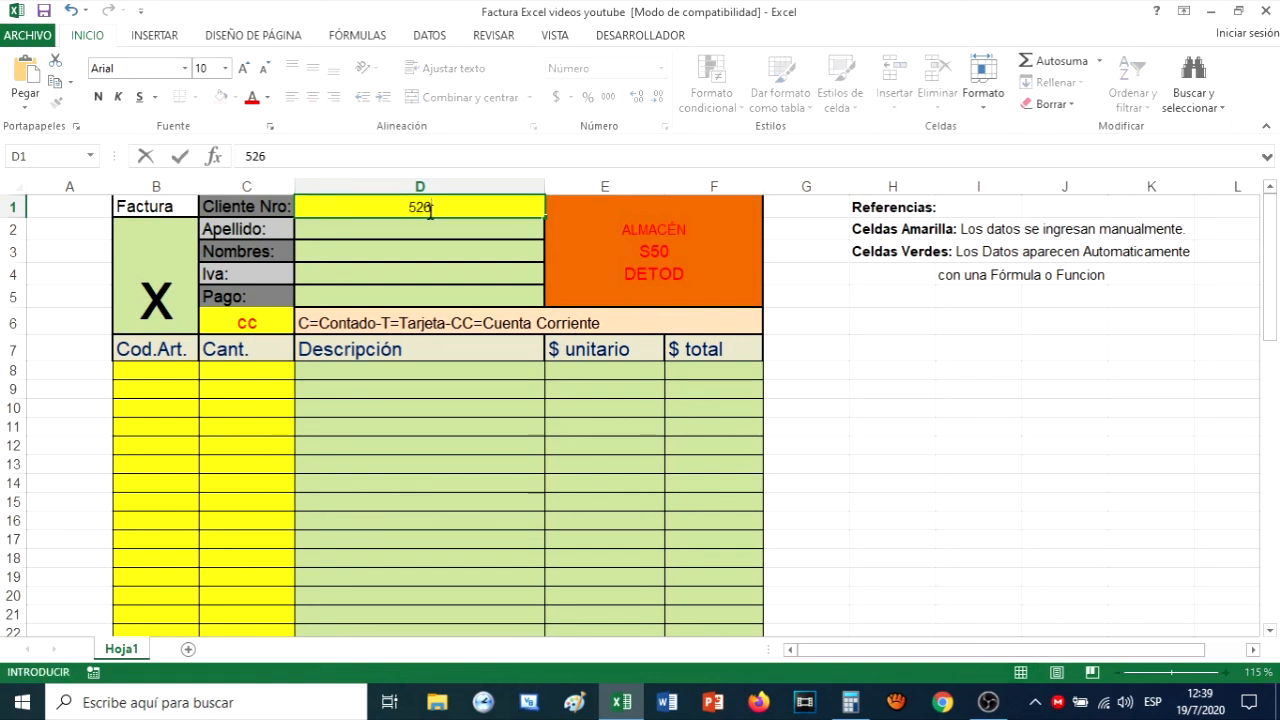
key(Return)
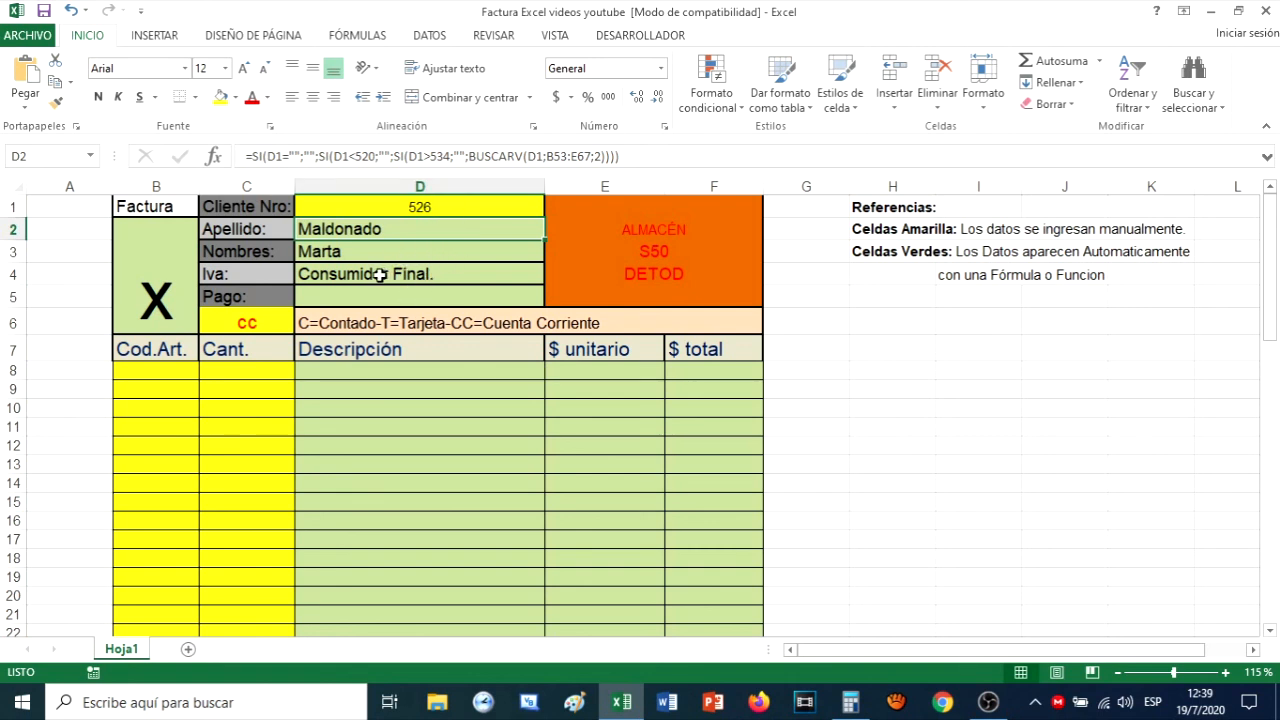
- Test the upper limit of the finished formulas with a client number above 534 in D1
click(430, 207)
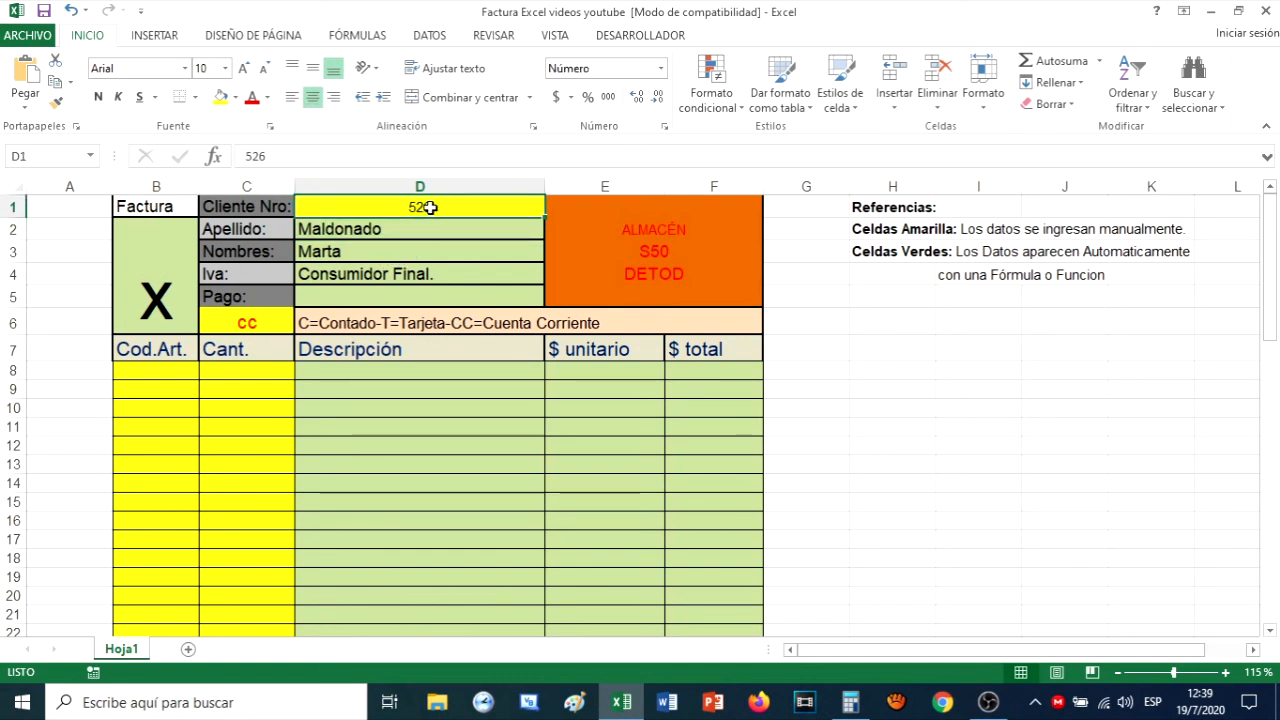
text(566)
key(Return)
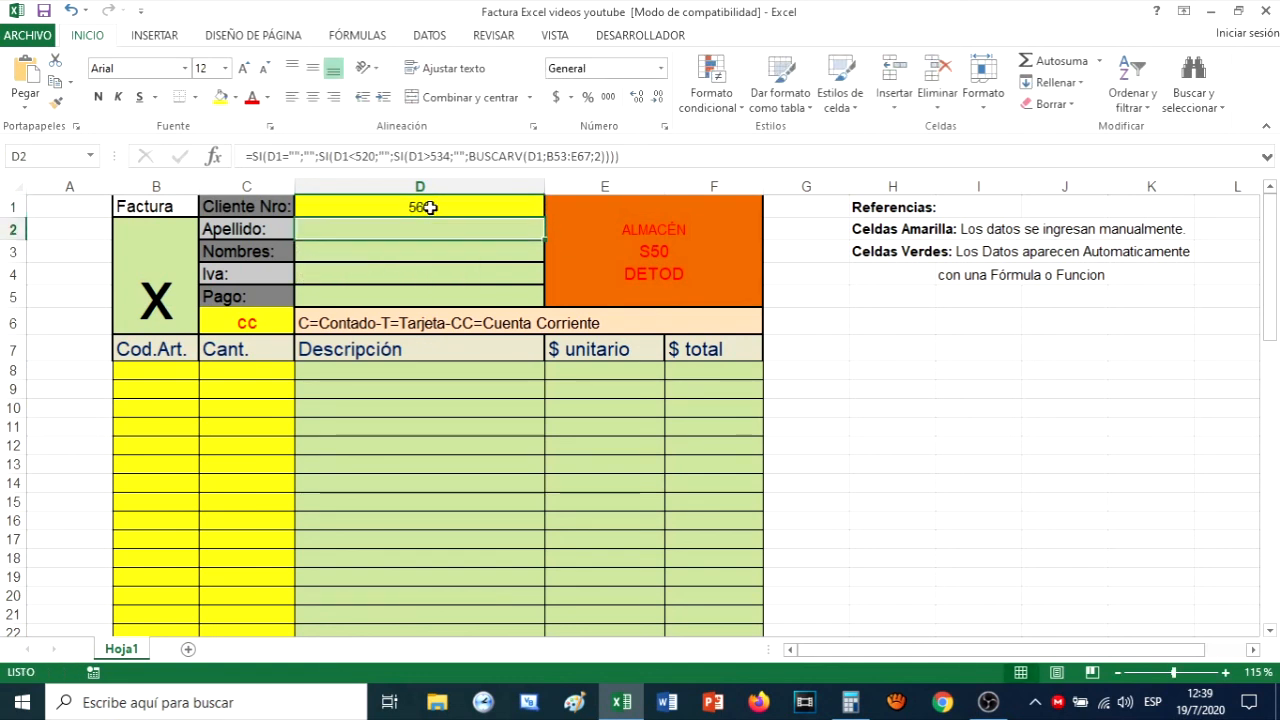